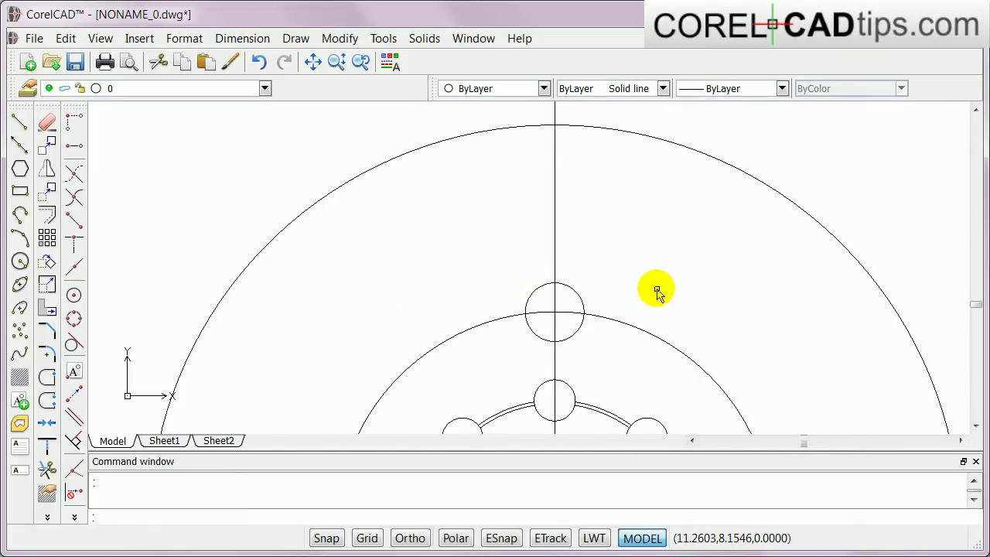
# - Enlarge the outermost circle by stretching its right quadrant point outward, keeping its centre in place
pyautogui.scroll(-3, 718, 227)
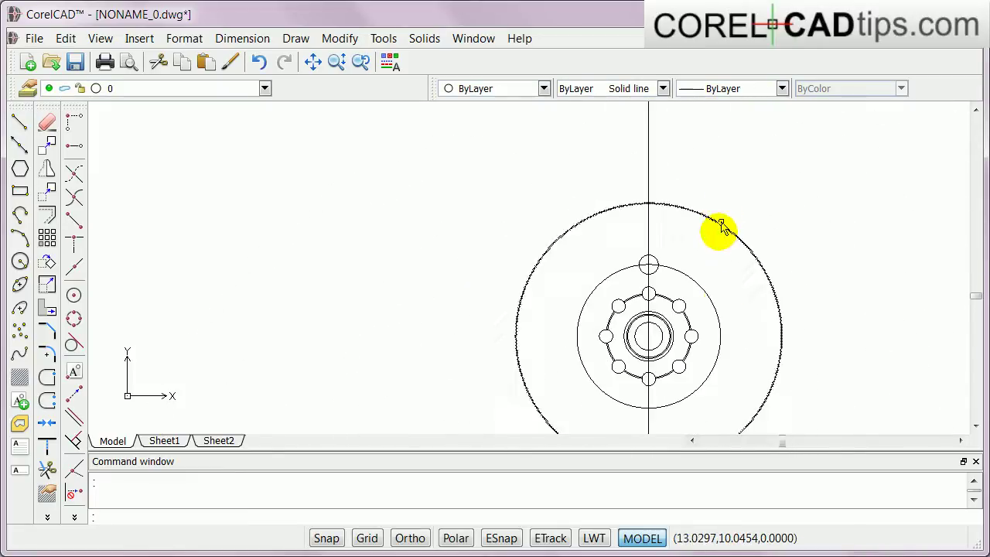
pyautogui.click(767, 330)
pyautogui.click(770, 327)
pyautogui.click(774, 327)
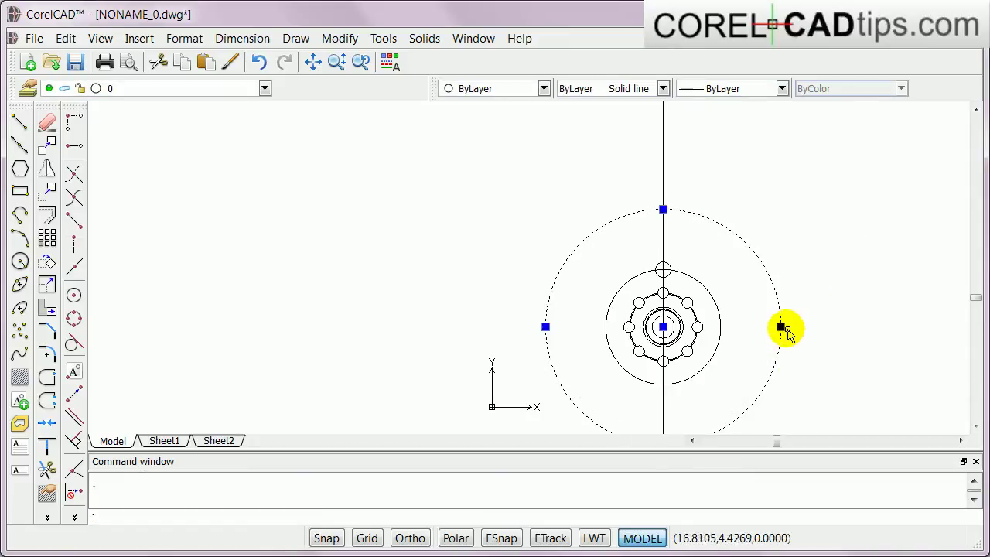
pyautogui.click(781, 328)
pyautogui.click(790, 325)
# - Turn on ESnap and ETrack and start a spline at the left side of the small circle atop the middle circle
pyautogui.scroll(4, 783, 199)
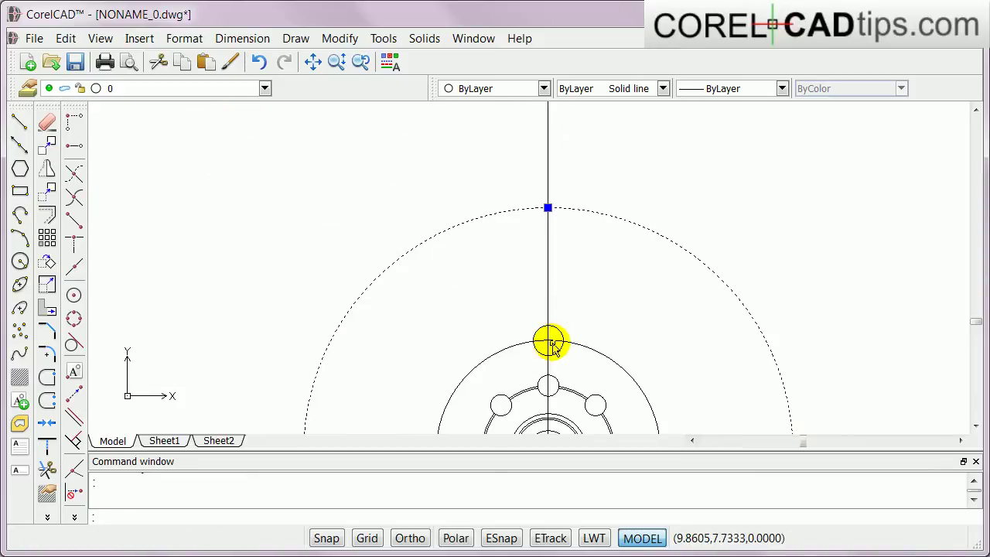
pyautogui.scroll(1, 547, 341)
pyautogui.scroll(2, 548, 341)
pyautogui.scroll(-1, 547, 339)
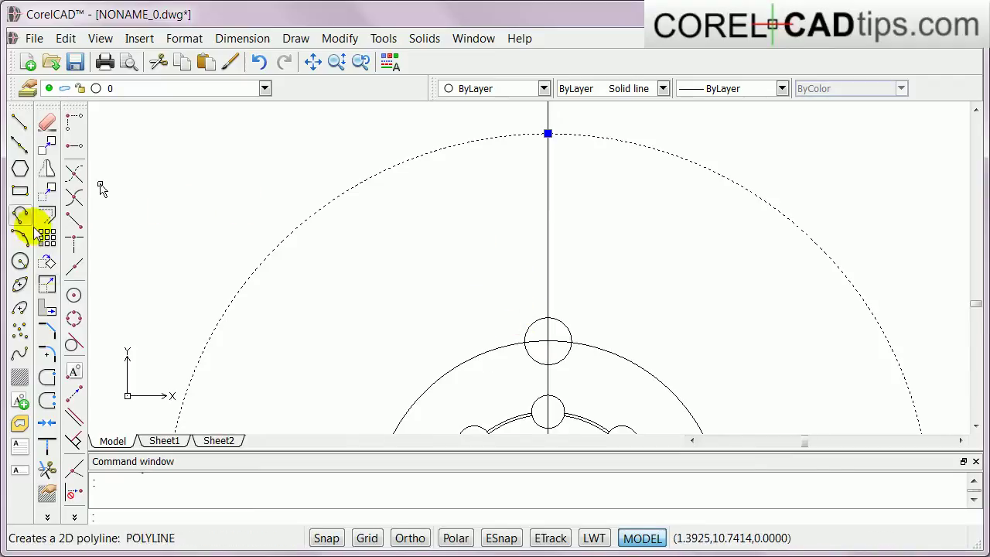
pyautogui.click(24, 355)
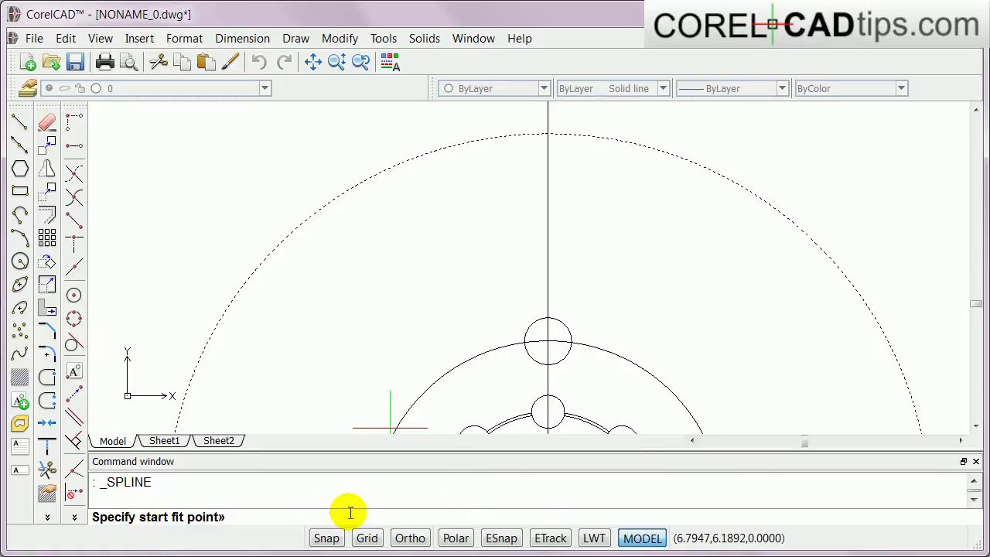
pyautogui.click(501, 538)
pyautogui.click(550, 538)
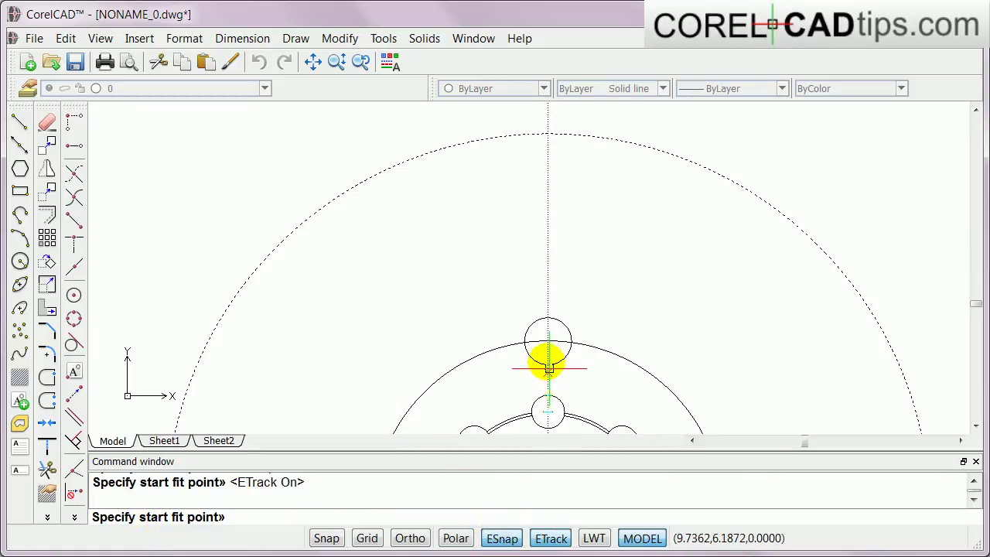
pyautogui.scroll(2, 525, 341)
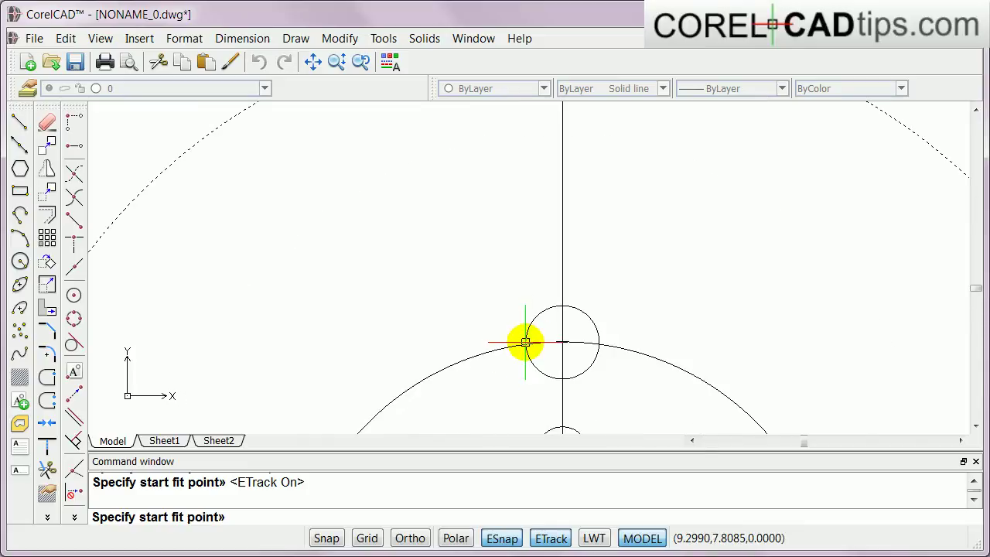
pyautogui.scroll(-2, 525, 340)
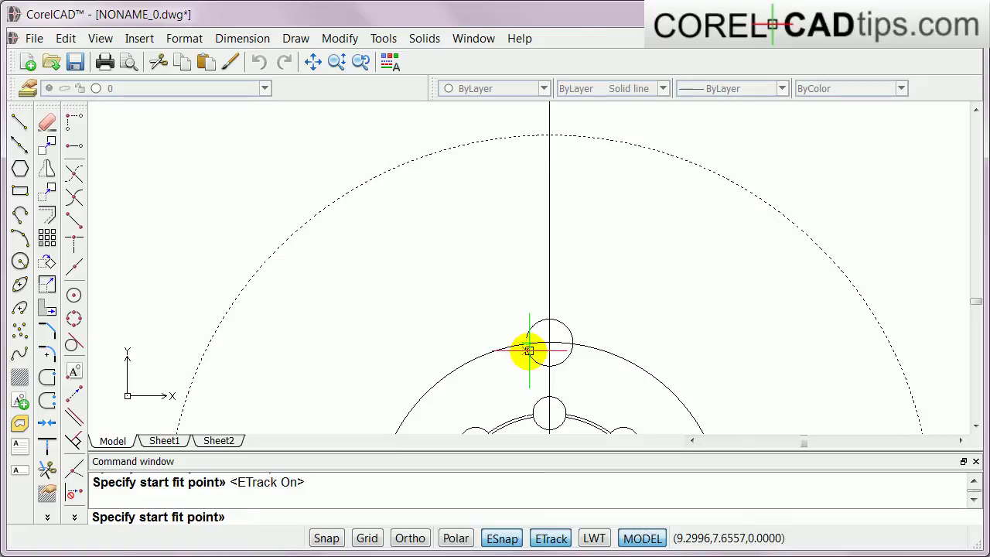
pyautogui.click(526, 343)
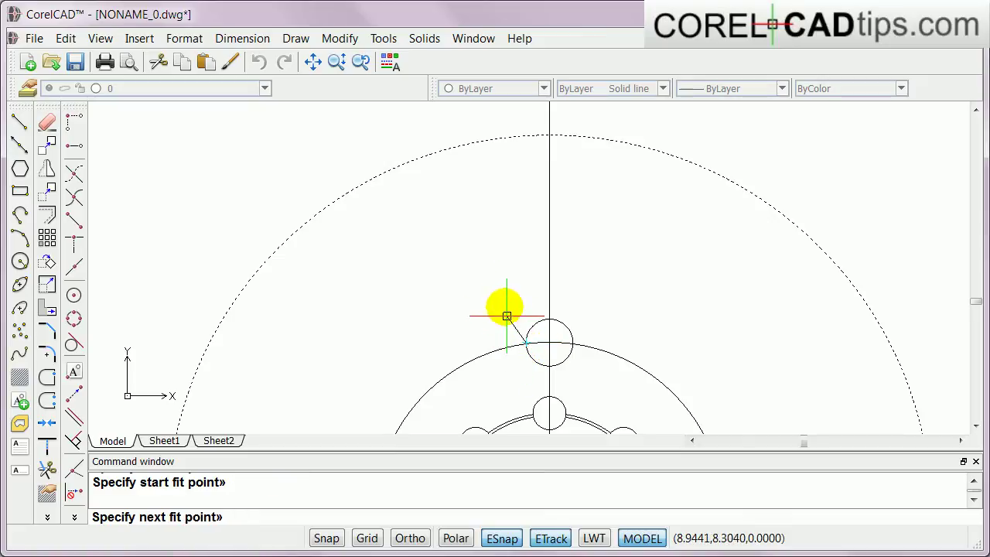
# - Continue the spline upward through four more fit points, ending on the outermost circle left of the vertical centreline, with default tangencies
pyautogui.click(497, 260)
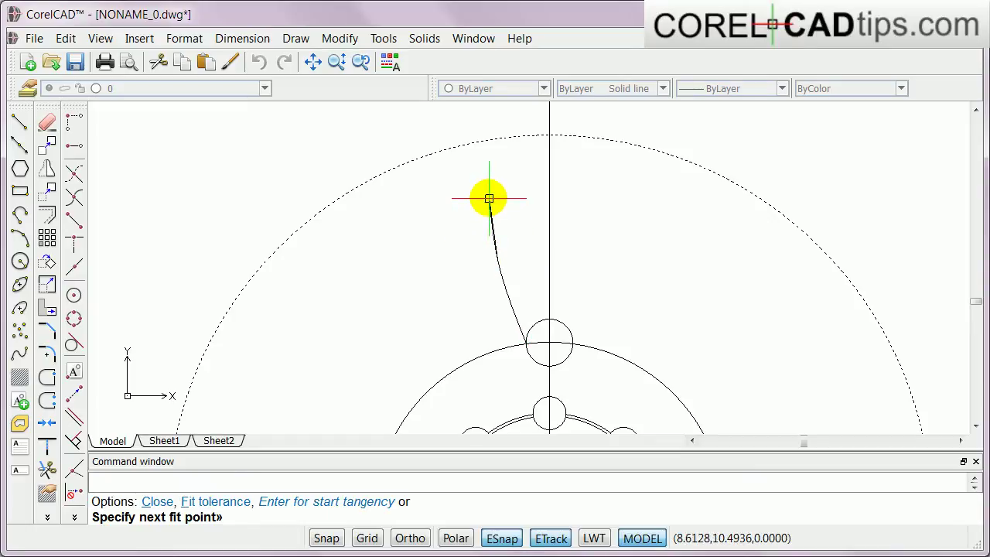
pyautogui.click(488, 169)
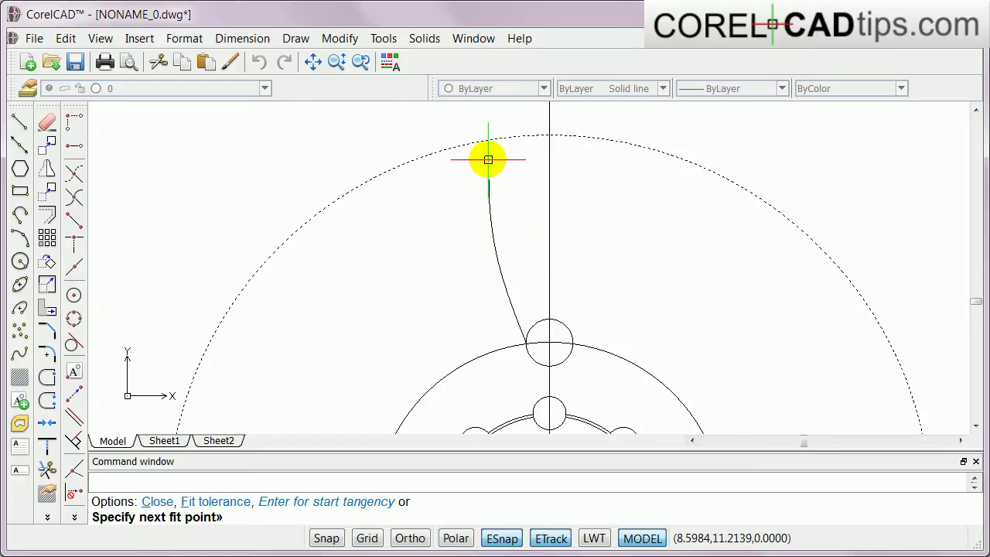
pyautogui.click(488, 159)
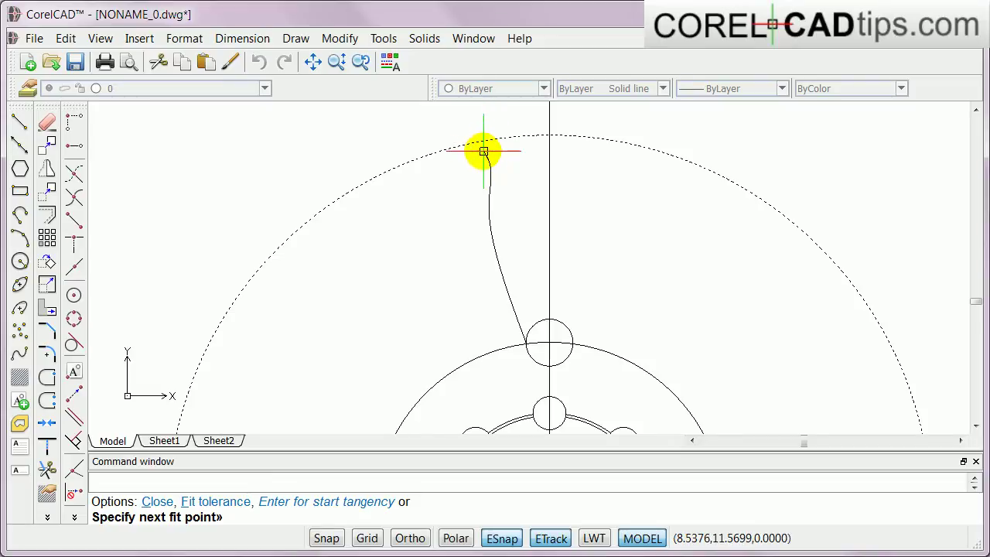
pyautogui.click(490, 139)
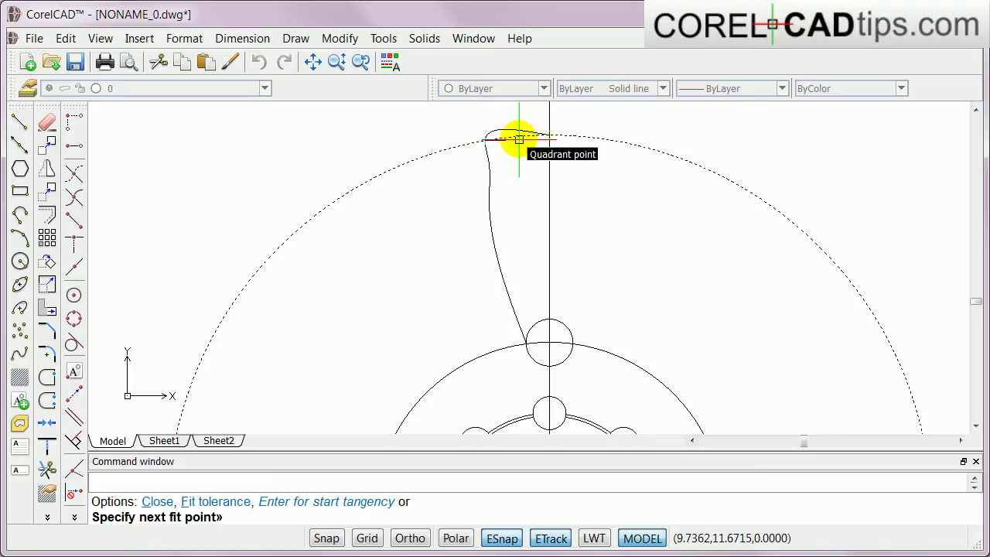
pyautogui.press('Return')
pyautogui.press('Return')
pyautogui.press('Return')
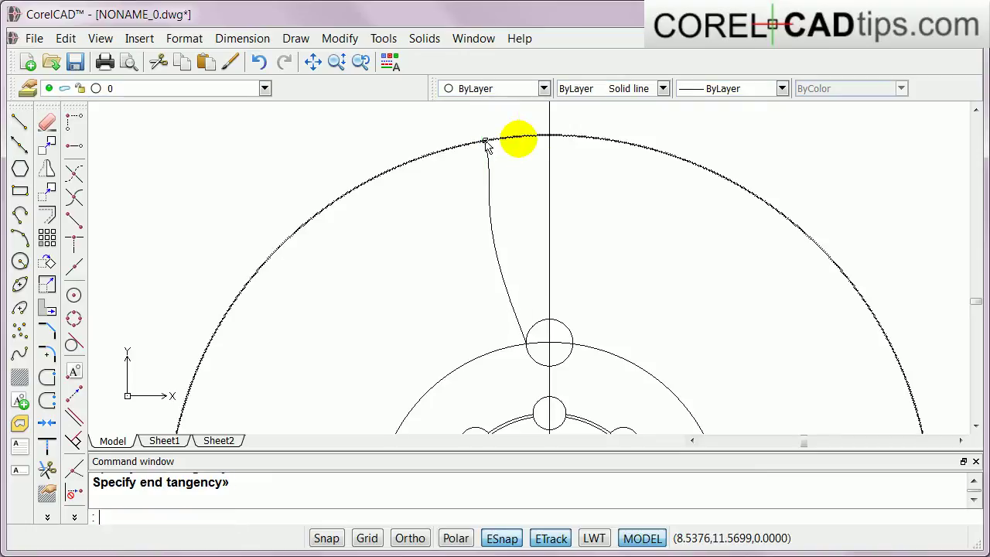
# - Move the spline's fit point just below the outermost circle slightly to the left
pyautogui.scroll(1, 478, 220)
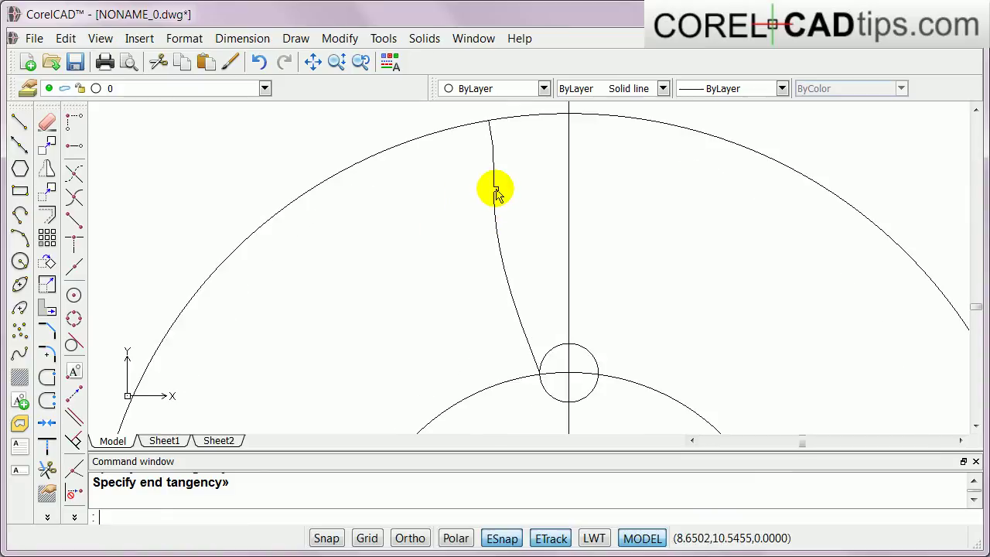
pyautogui.click(495, 192)
pyautogui.click(493, 144)
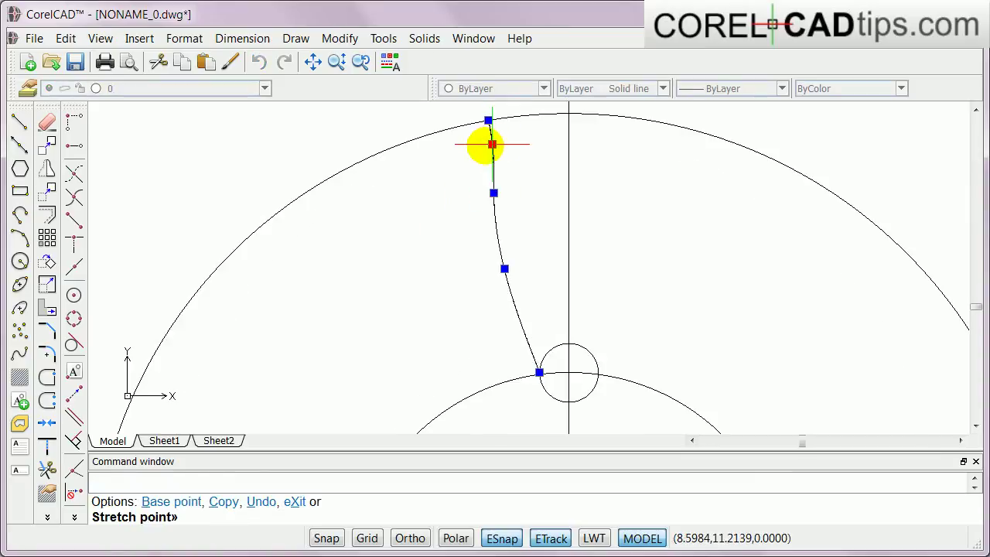
pyautogui.click(485, 148)
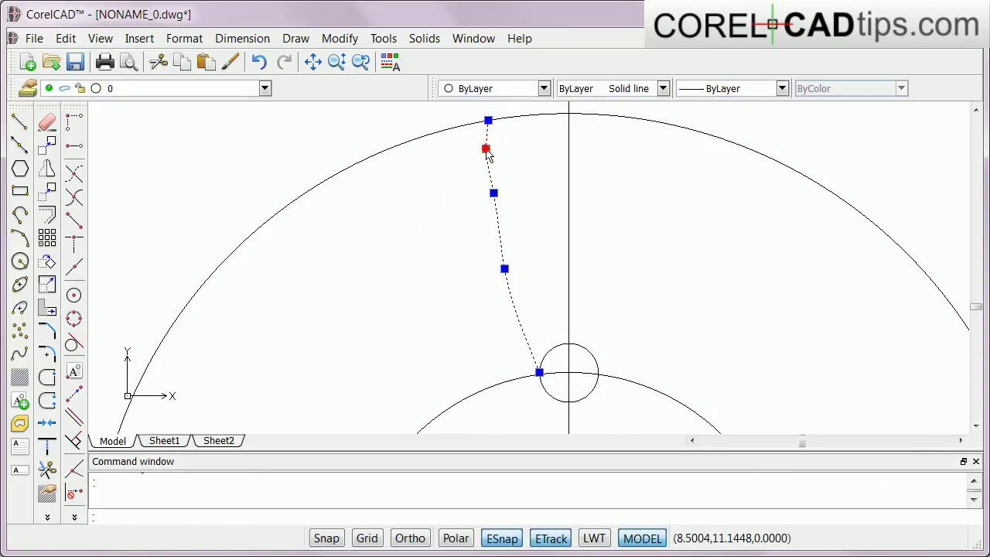
# - Turn off ESnap and ETrack and shift the spline's two middle fit points slightly downward to smooth the curve
pyautogui.click(502, 538)
pyautogui.click(550, 538)
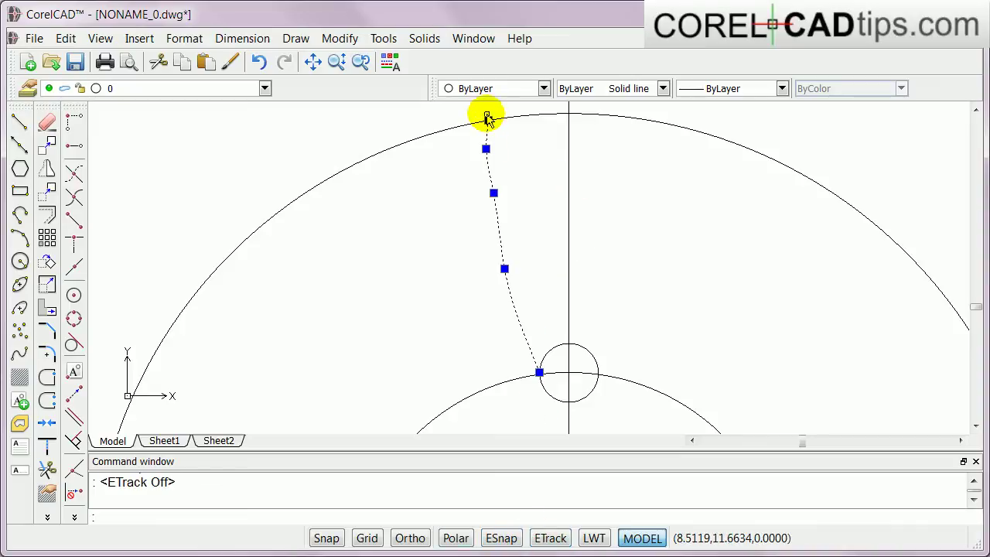
pyautogui.click(493, 194)
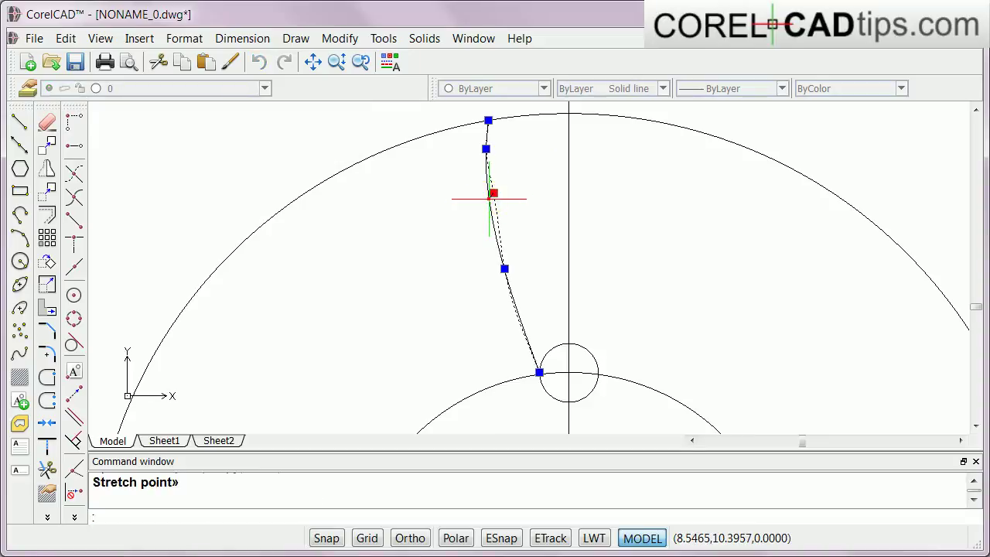
pyautogui.click(489, 198)
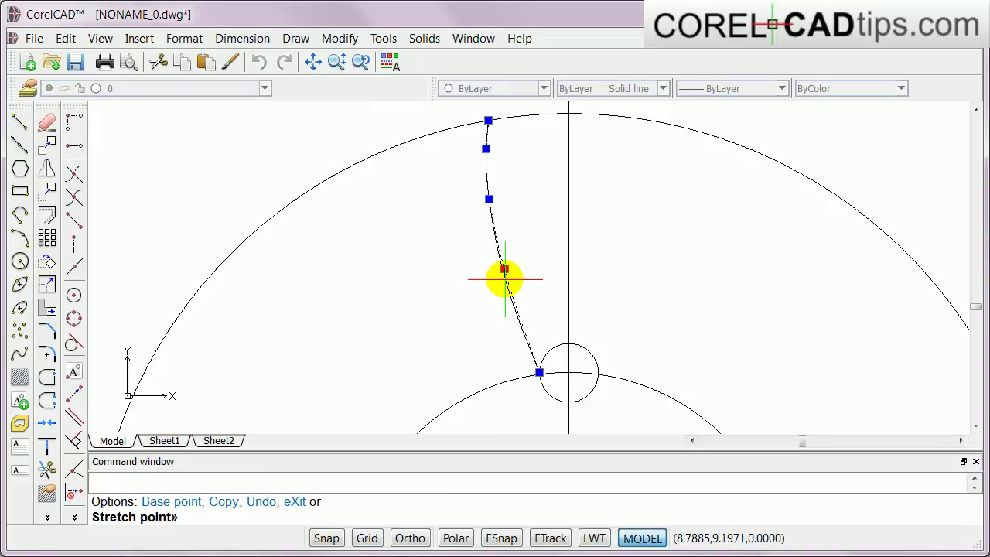
pyautogui.click(504, 279)
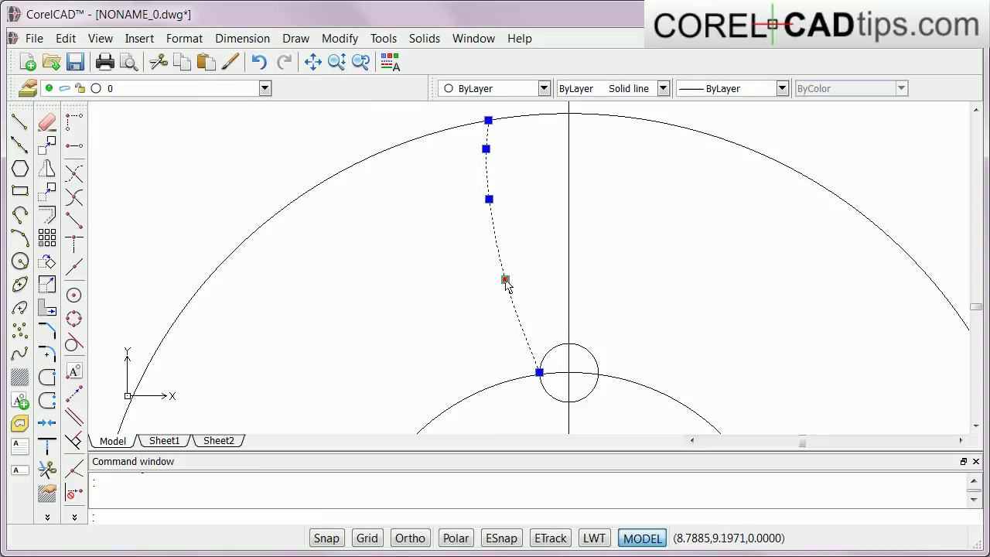
# - Stretch the spline's upper end slightly past the outermost circle toward the centreline and nudge its middle fit point downward
pyautogui.click(488, 121)
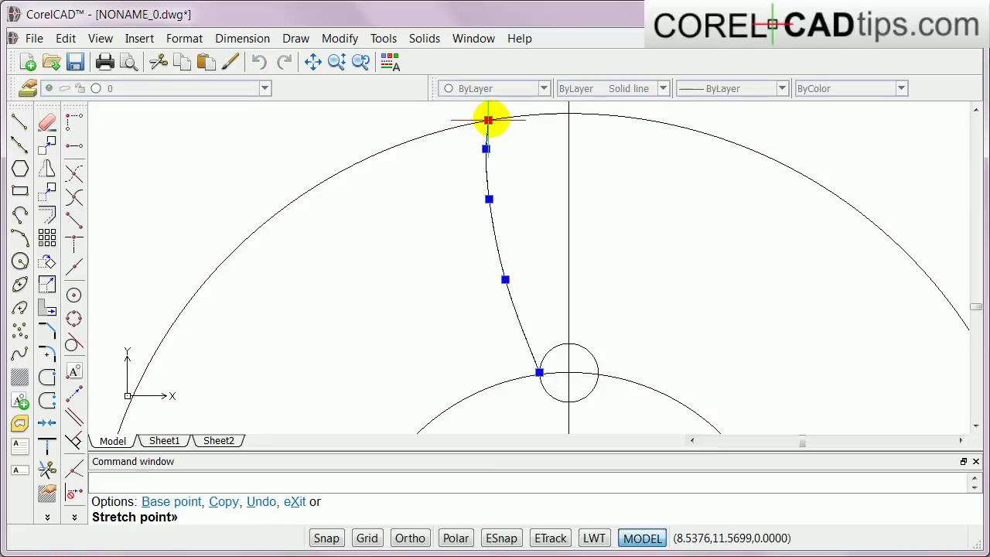
pyautogui.click(497, 114)
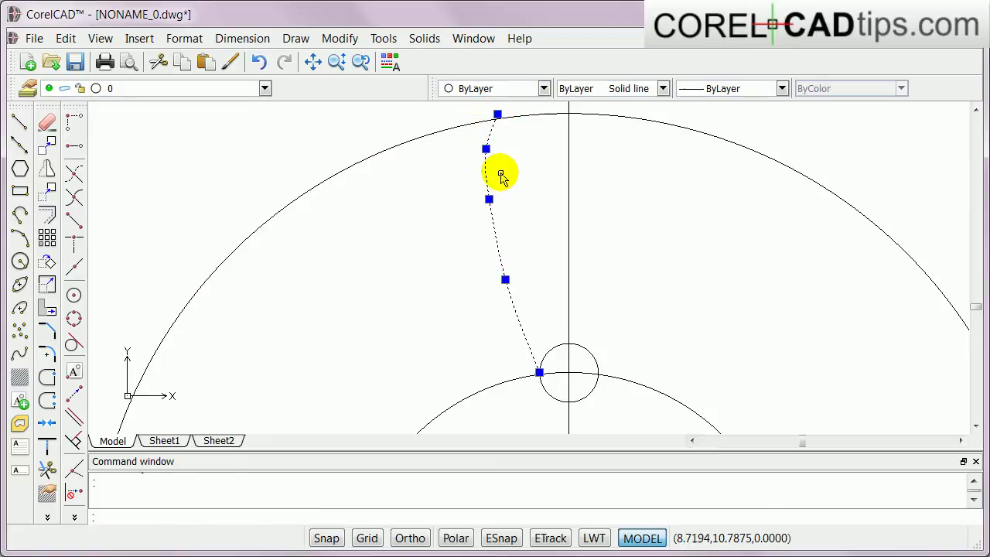
pyautogui.click(486, 149)
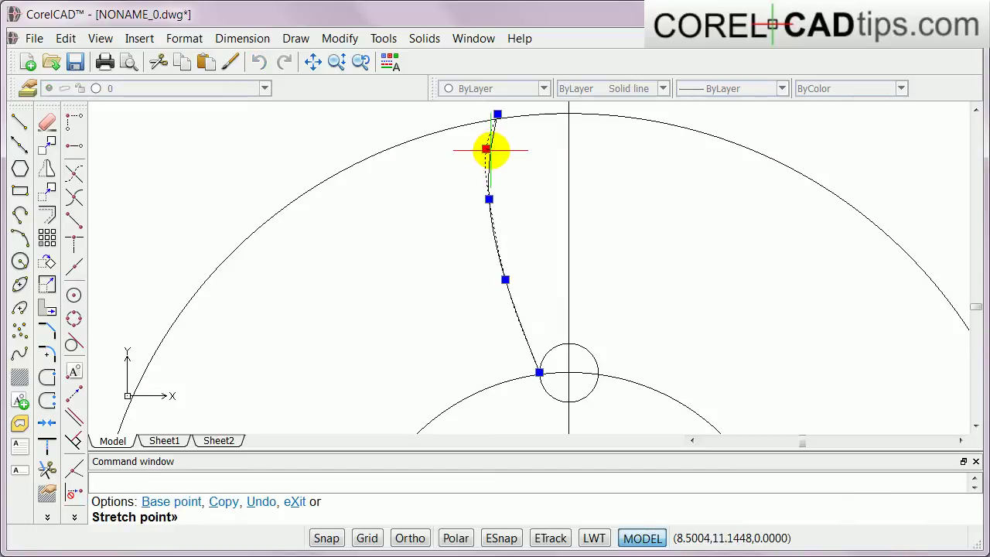
pyautogui.click(485, 149)
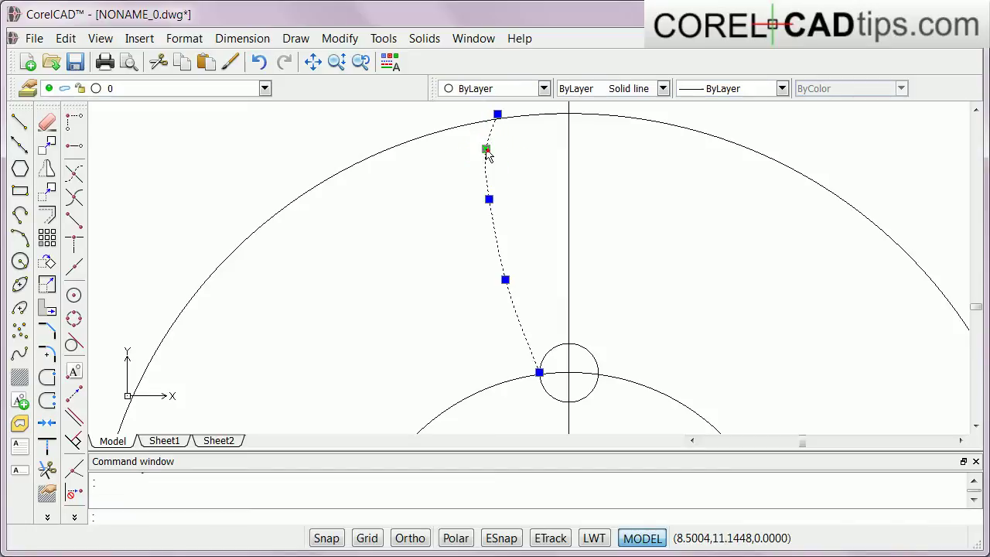
pyautogui.click(489, 200)
pyautogui.click(489, 209)
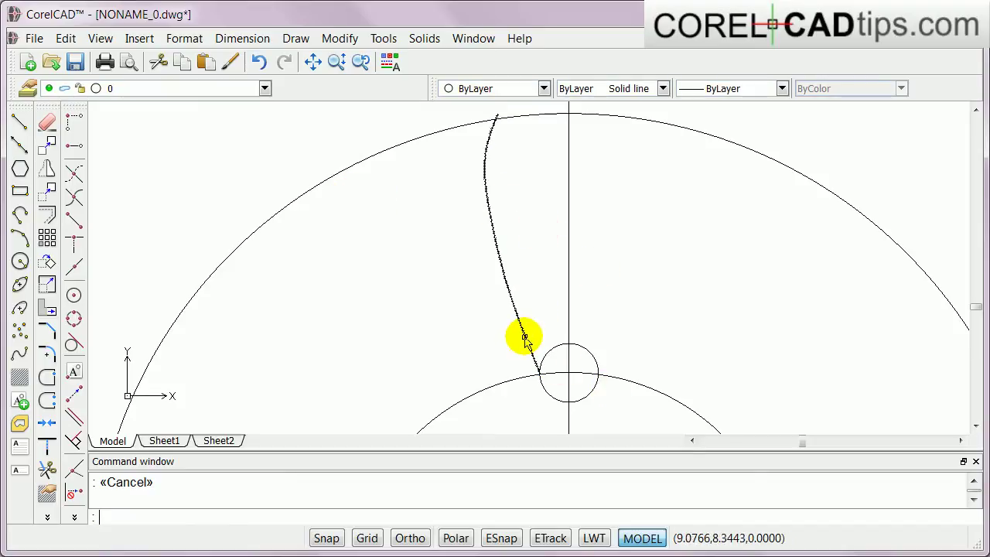
# - Turn object snapping back on and snap the spline's lower end to the left intersection of the small circle and the middle circle
pyautogui.scroll(-1, 524, 338)
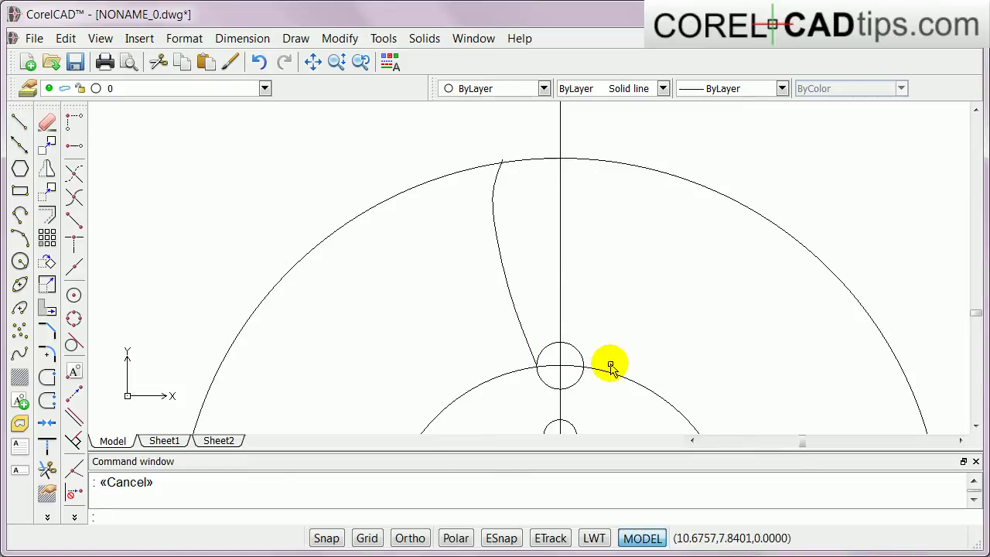
pyautogui.scroll(2, 566, 392)
pyautogui.scroll(2, 508, 342)
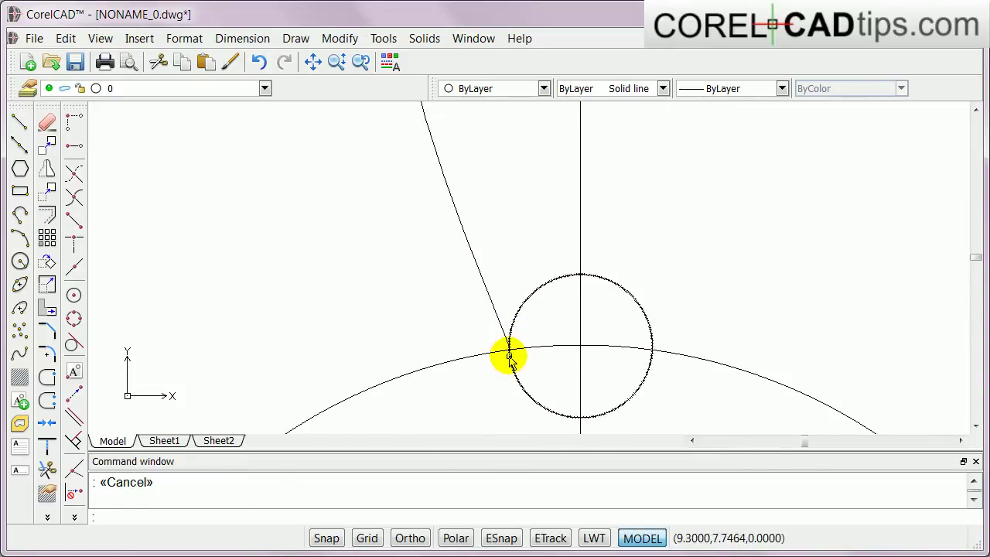
pyautogui.scroll(2, 507, 354)
pyautogui.click(490, 262)
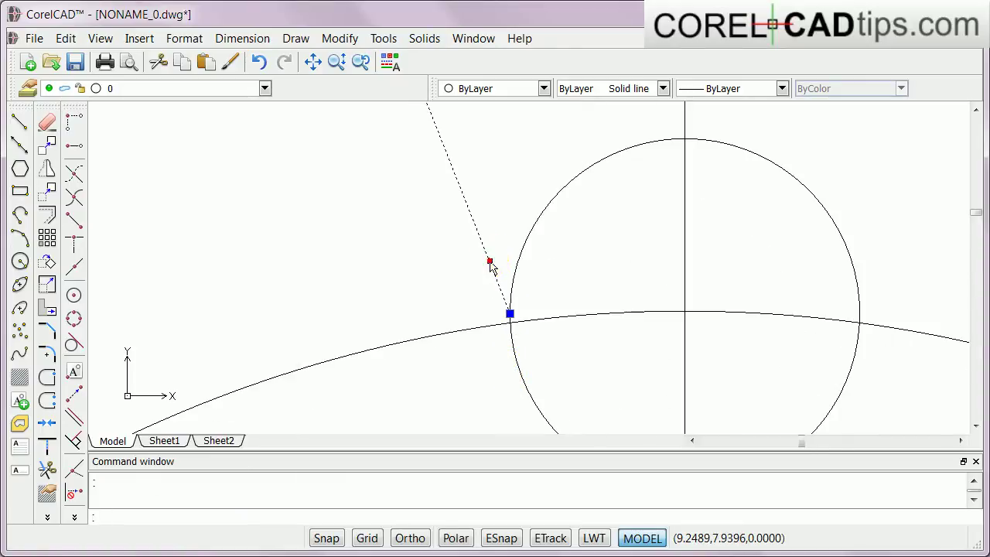
pyautogui.click(504, 540)
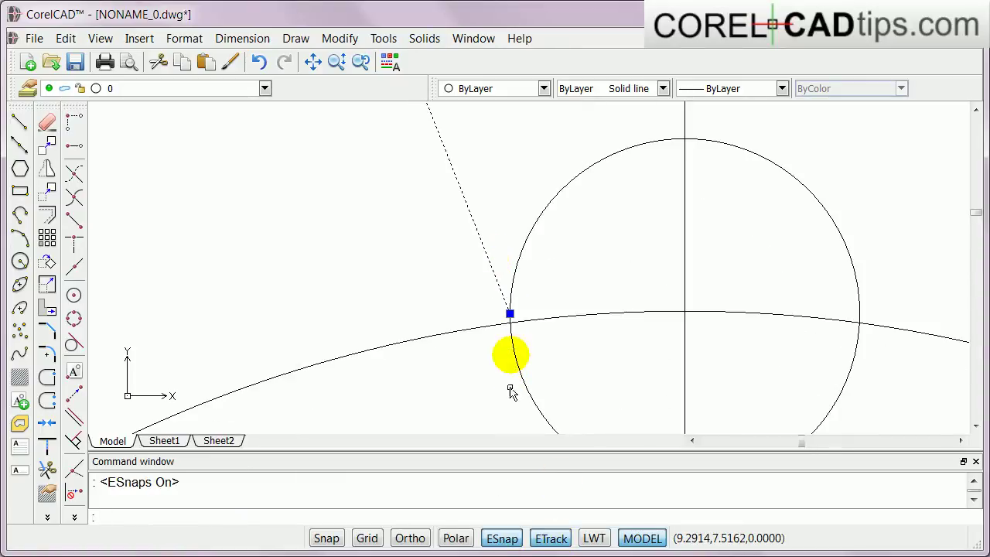
pyautogui.click(510, 313)
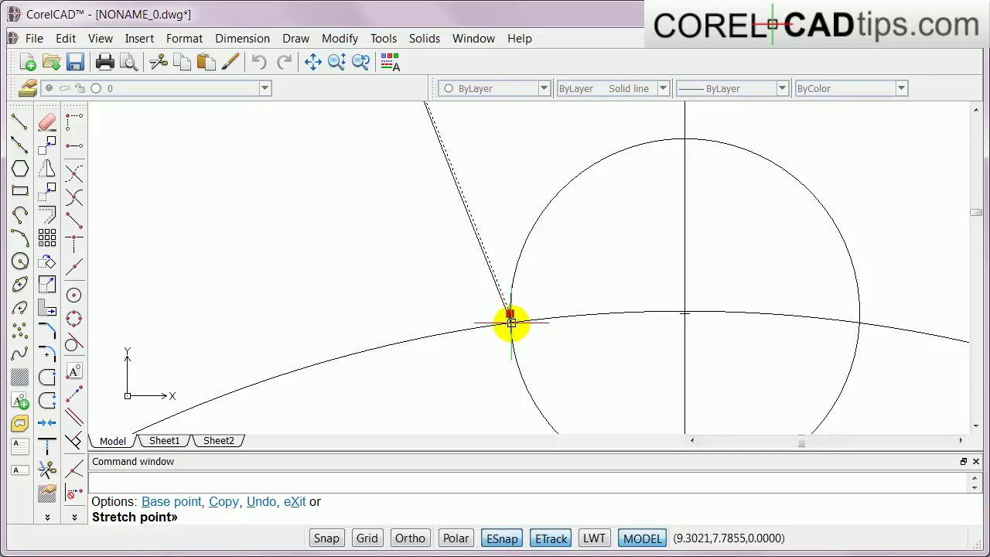
pyautogui.click(511, 323)
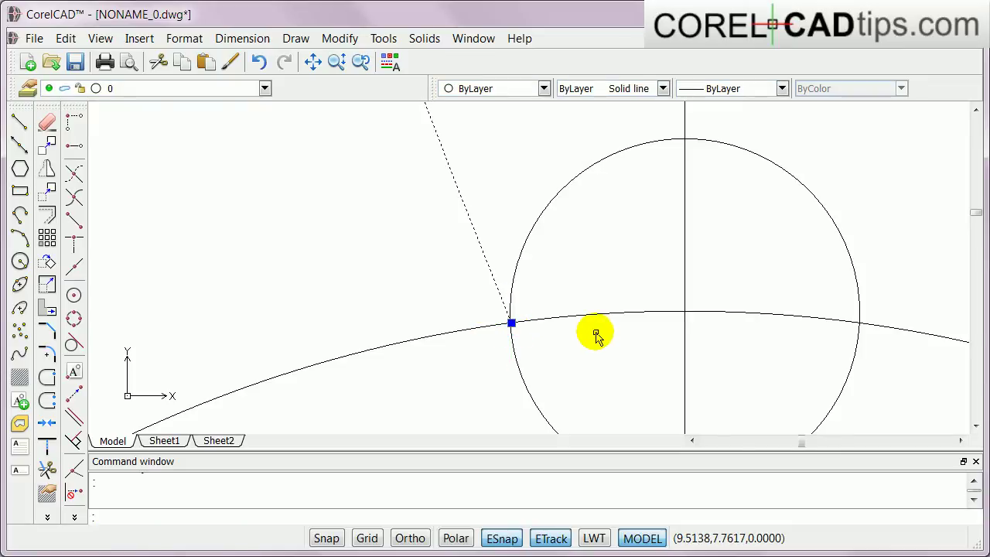
# - Trim the small circle to its lower-left arc at the spline's end, and delete the middle circle and the leftover upper-right arc
pyautogui.scroll(-10, 597, 334)
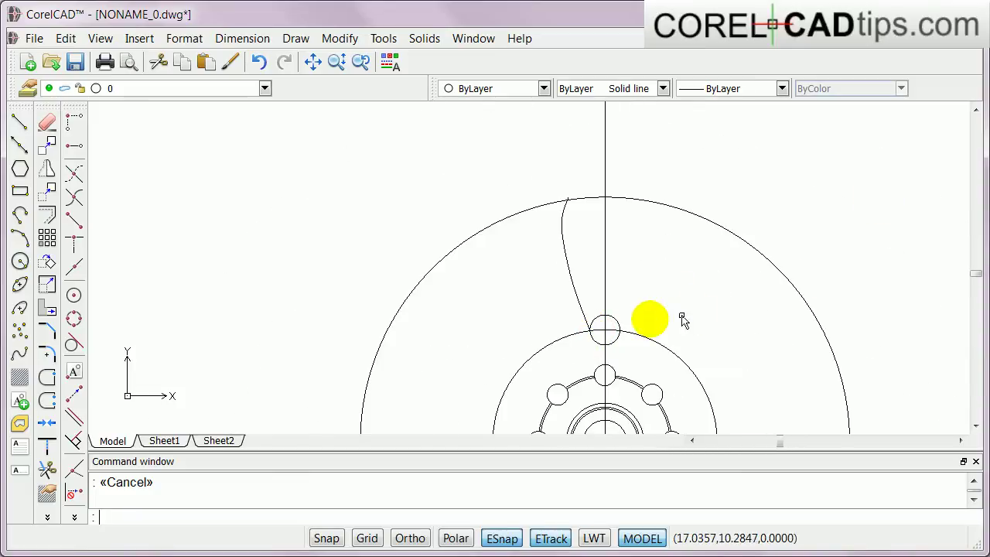
pyautogui.scroll(3, 643, 321)
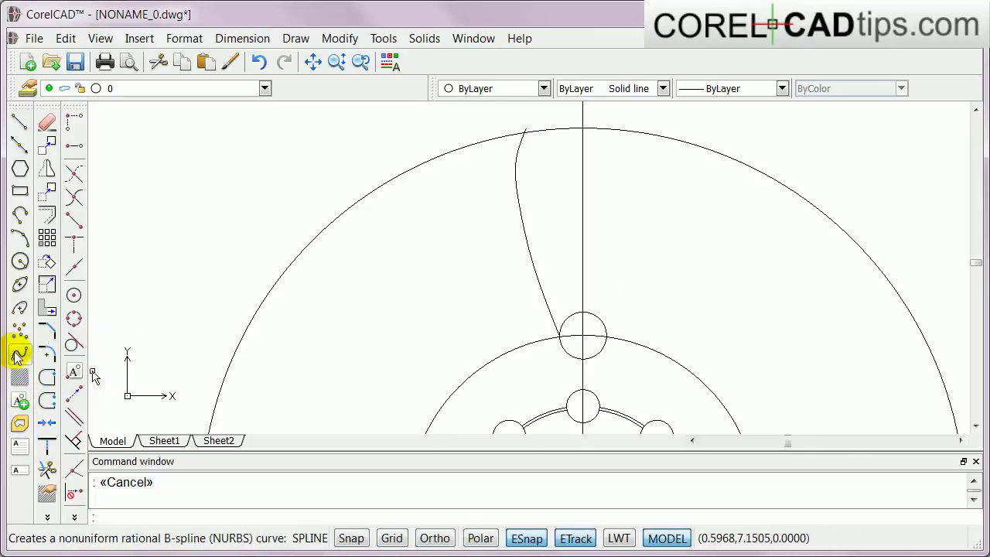
pyautogui.click(46, 470)
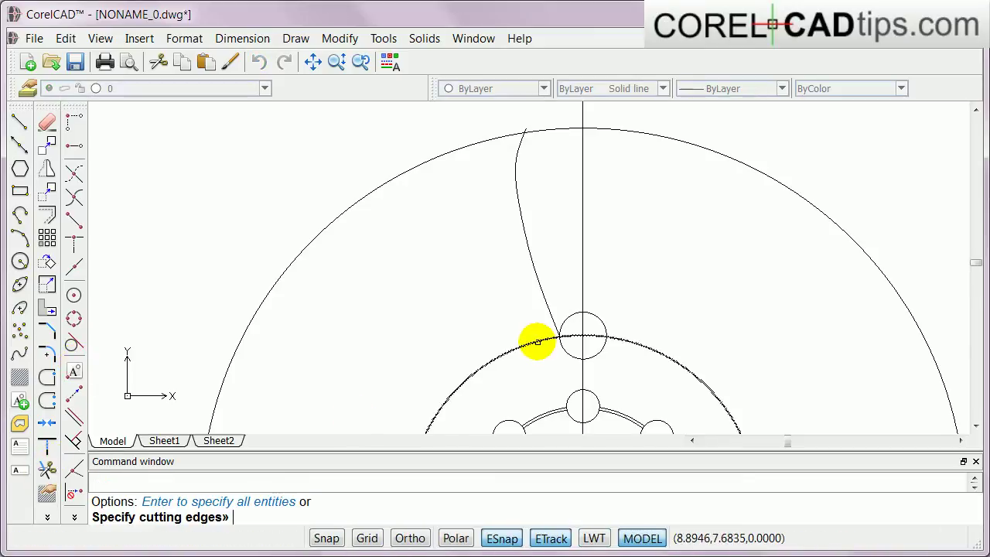
pyautogui.press('Return')
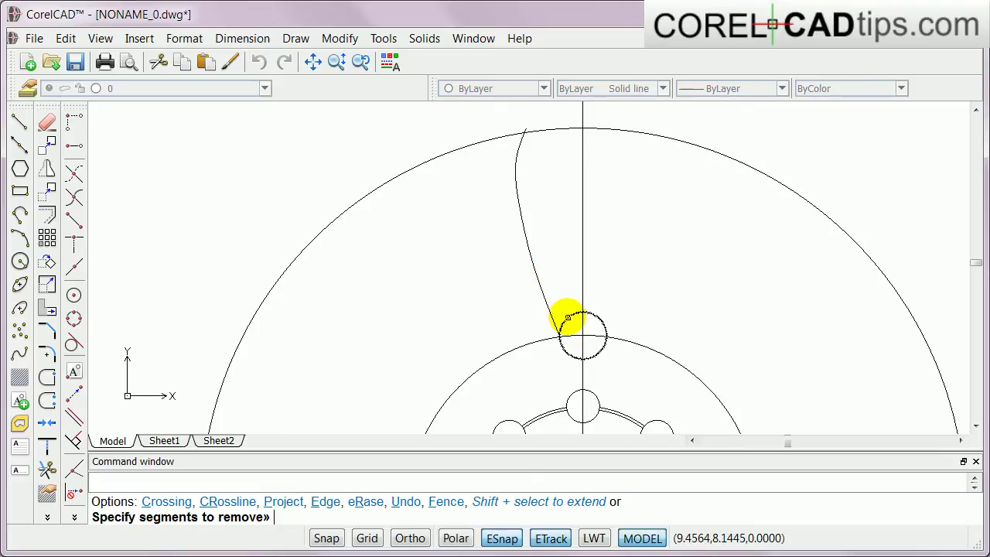
pyautogui.click(568, 332)
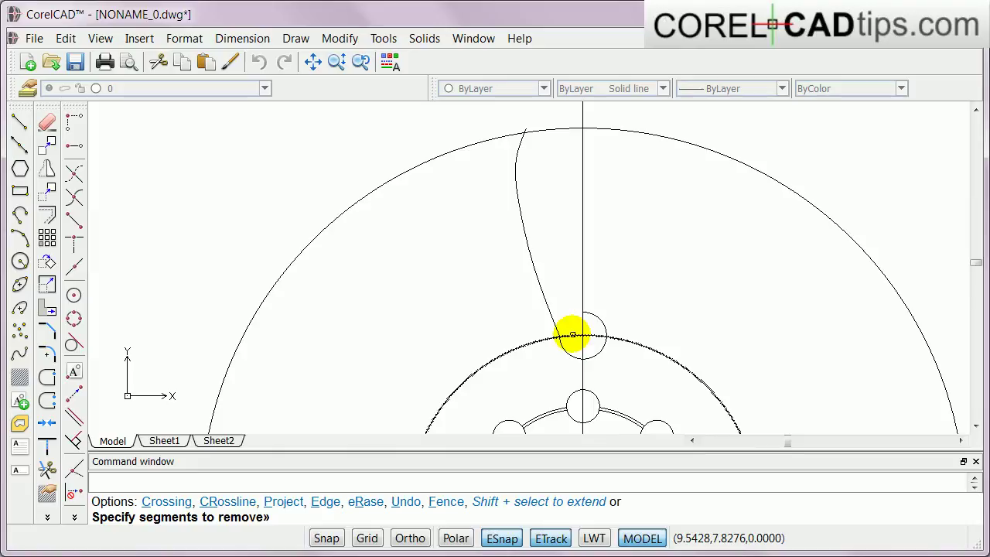
pyautogui.click(591, 332)
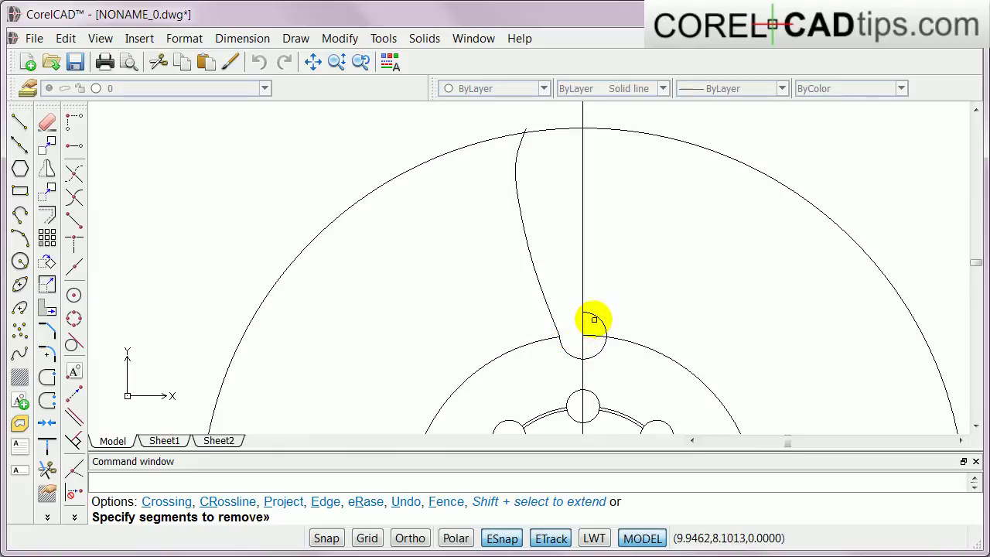
pyautogui.click(588, 348)
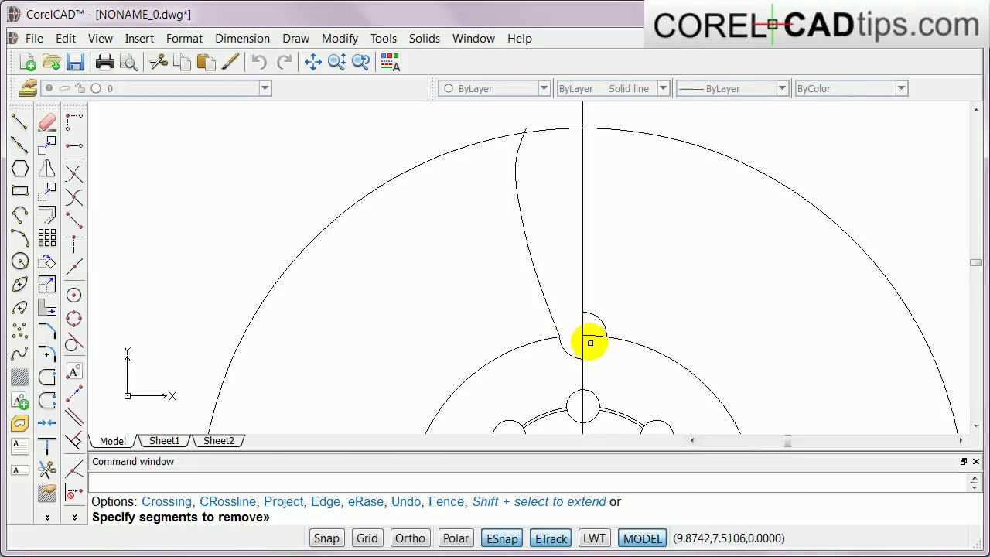
pyautogui.scroll(-2, 578, 345)
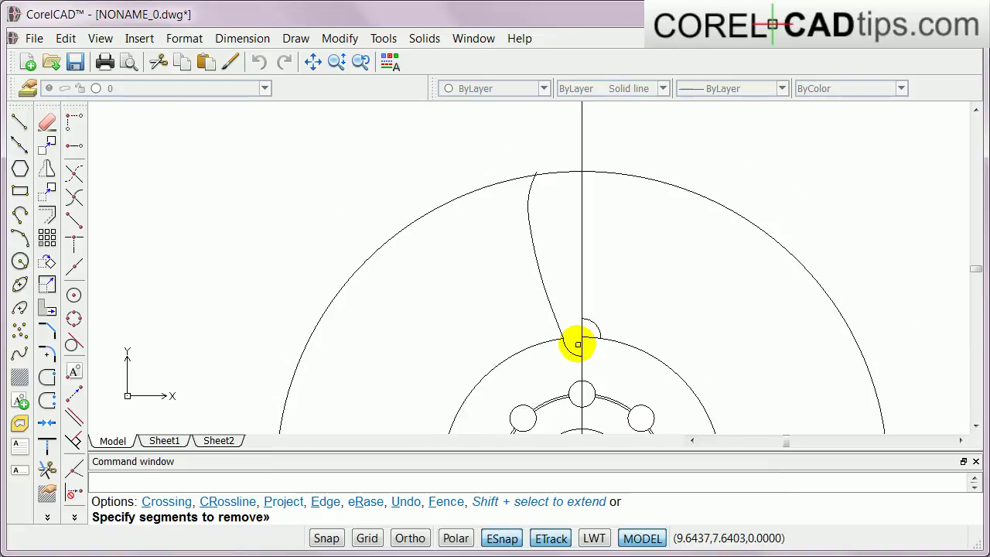
pyautogui.scroll(1, 578, 345)
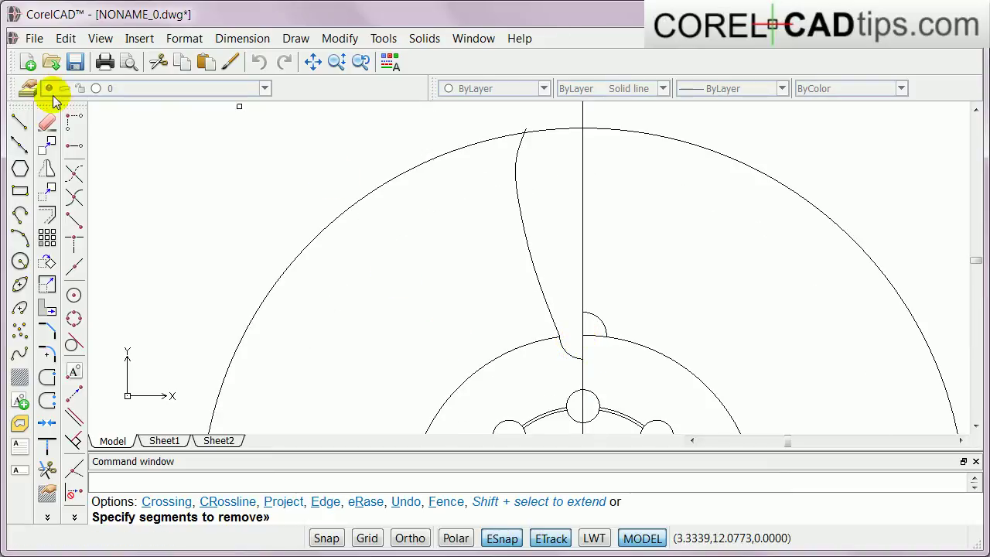
pyautogui.press('Escape')
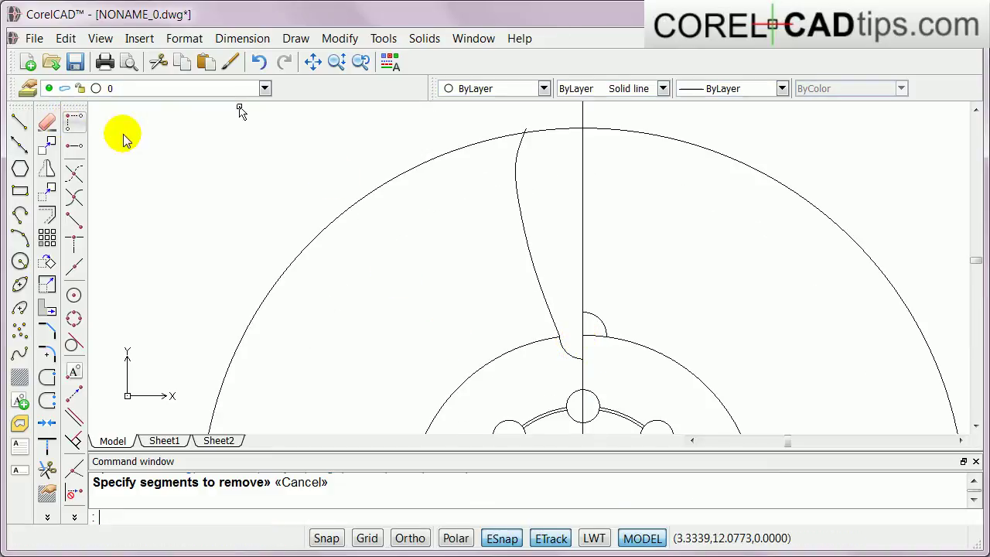
pyautogui.click(538, 345)
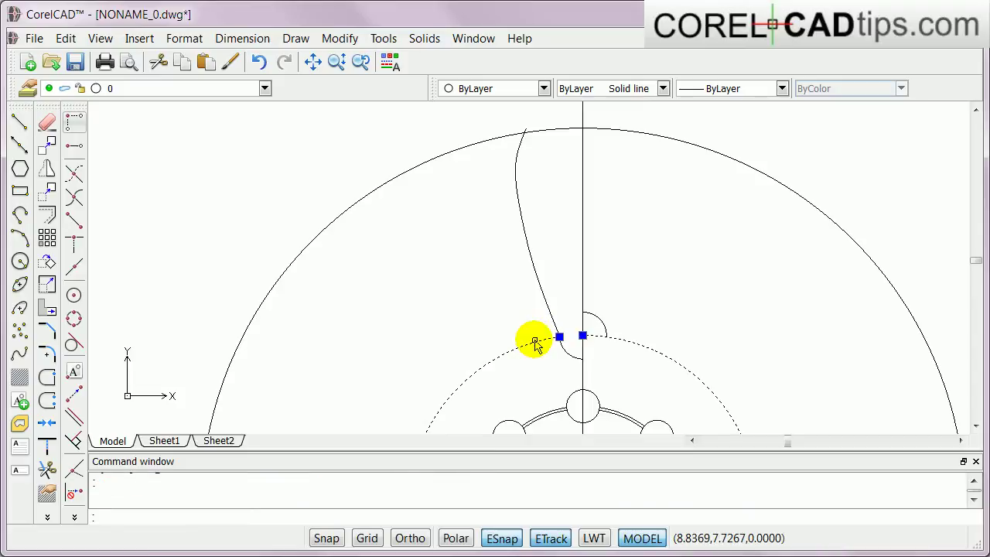
pyautogui.click(600, 319)
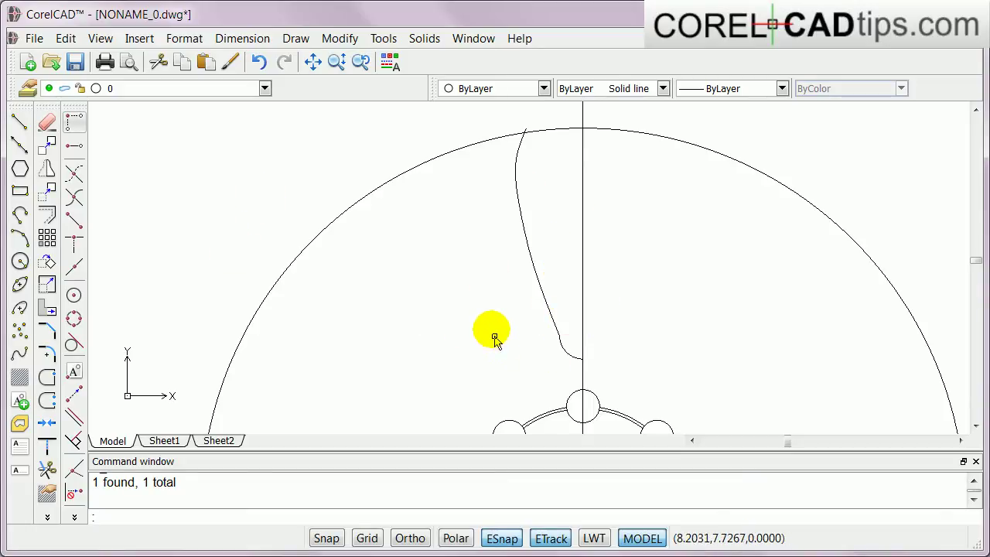
# - Mirror the spline and the small arc about the vertical centreline, keeping the source entities
pyautogui.click(48, 174)
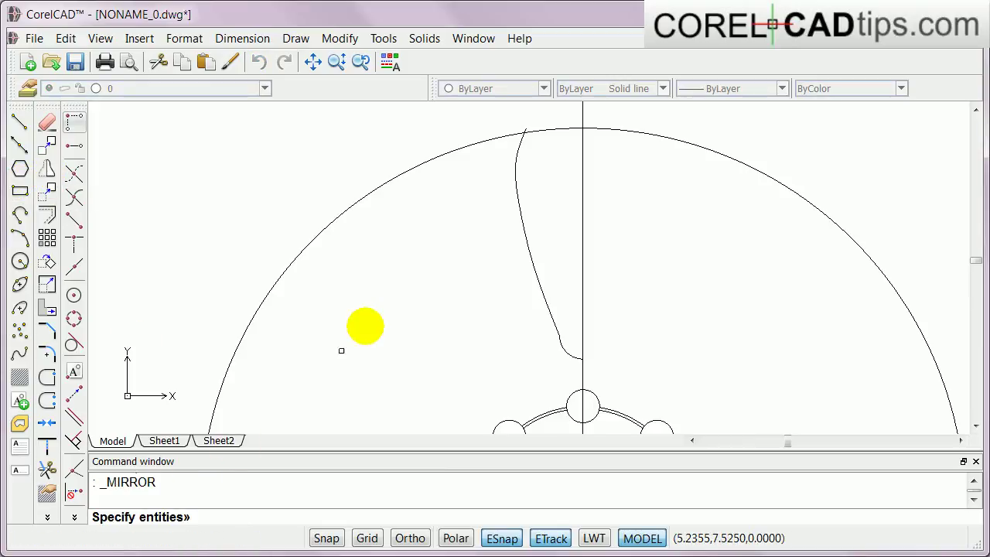
pyautogui.click(518, 142)
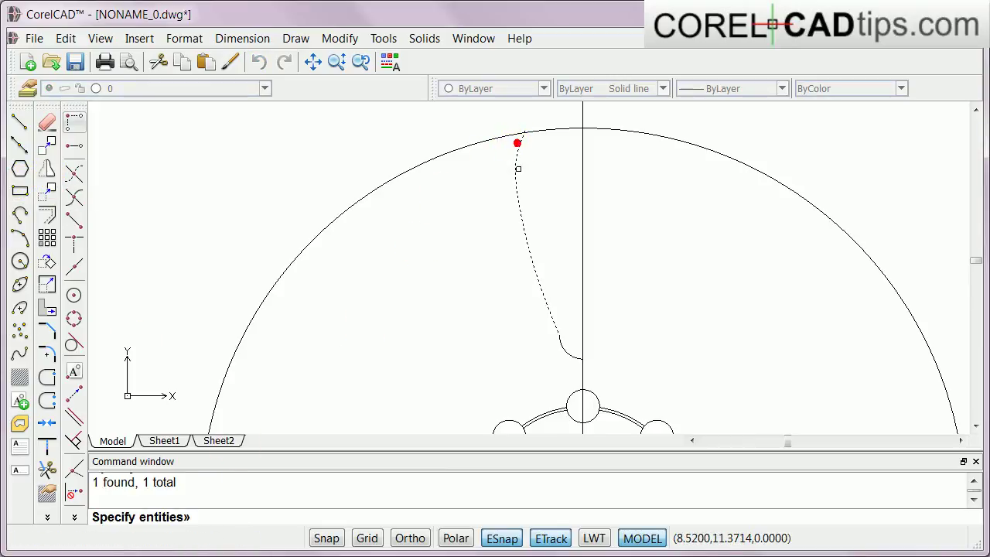
pyautogui.click(572, 357)
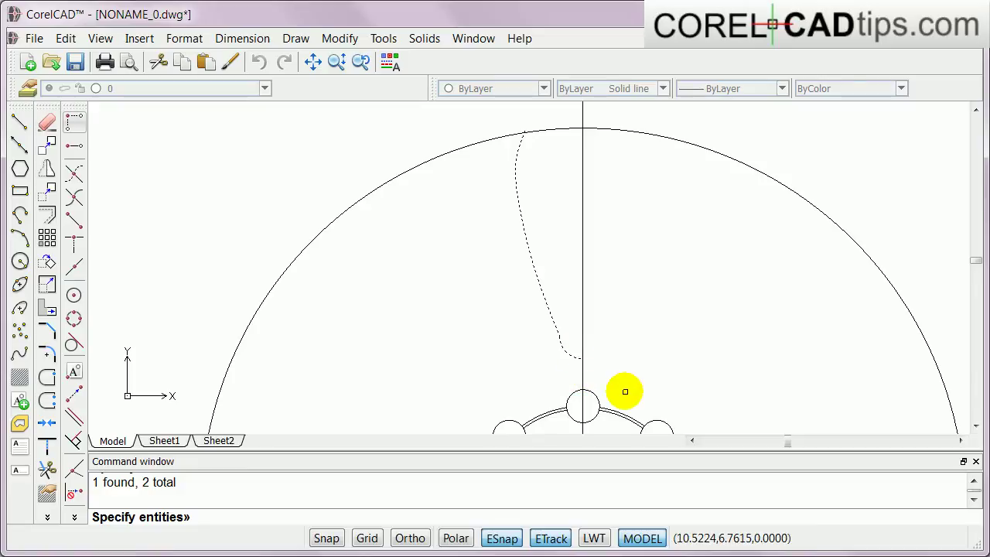
pyautogui.press('Return')
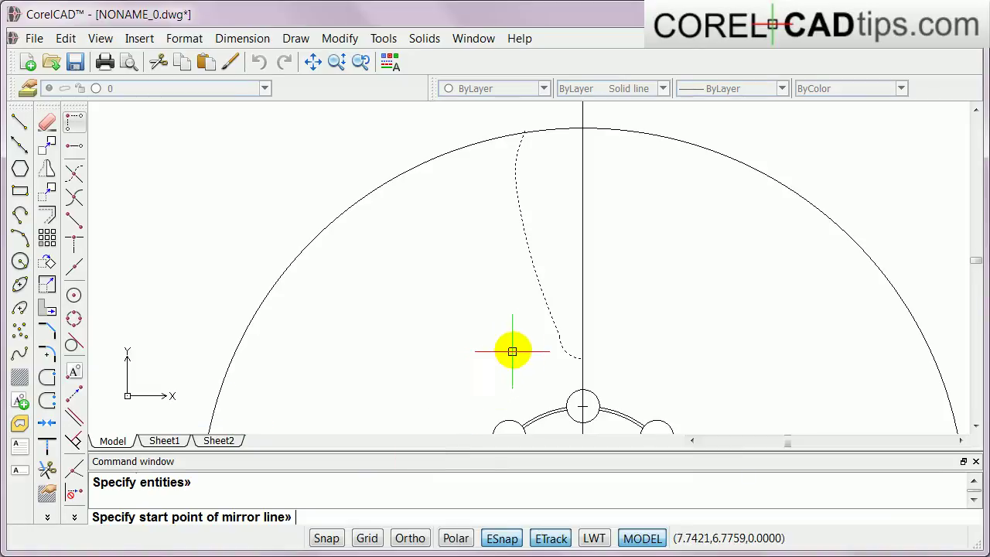
pyautogui.click(583, 359)
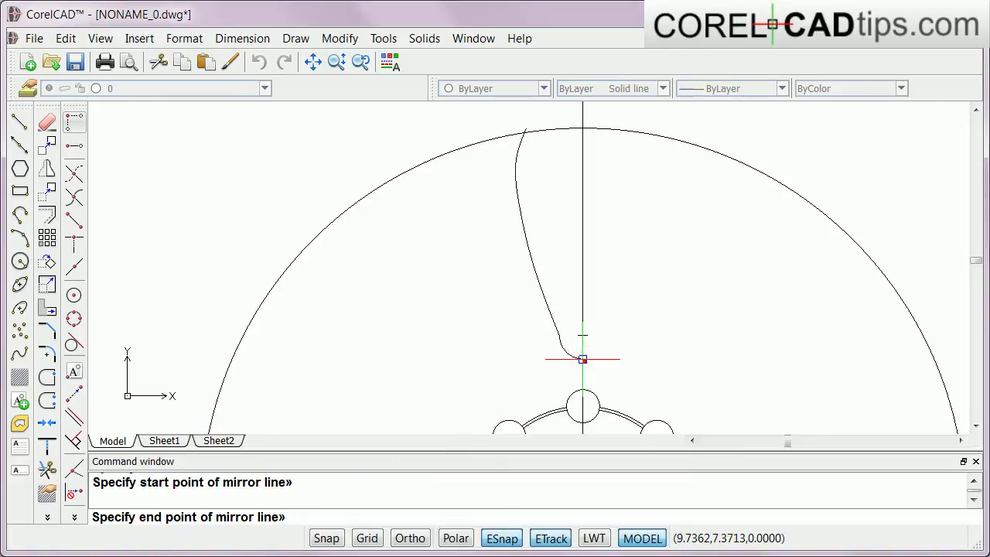
pyautogui.click(582, 187)
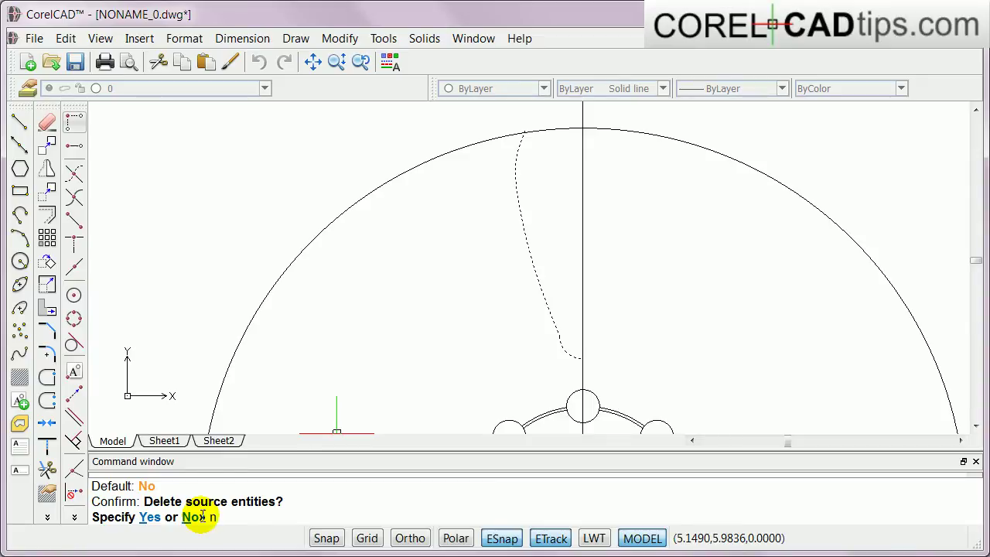
pyautogui.click(194, 517)
# - Trim both splines' upper ends where they extend past the outermost circle
pyautogui.scroll(-1, 601, 221)
pyautogui.scroll(1, 603, 225)
pyautogui.scroll(1, 570, 122)
pyautogui.scroll(1, 508, 148)
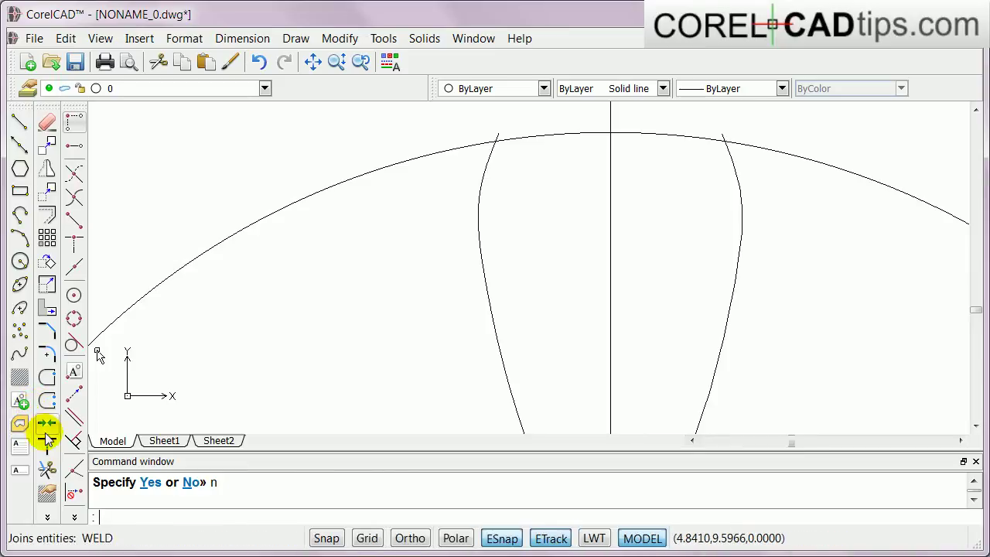
pyautogui.click(46, 470)
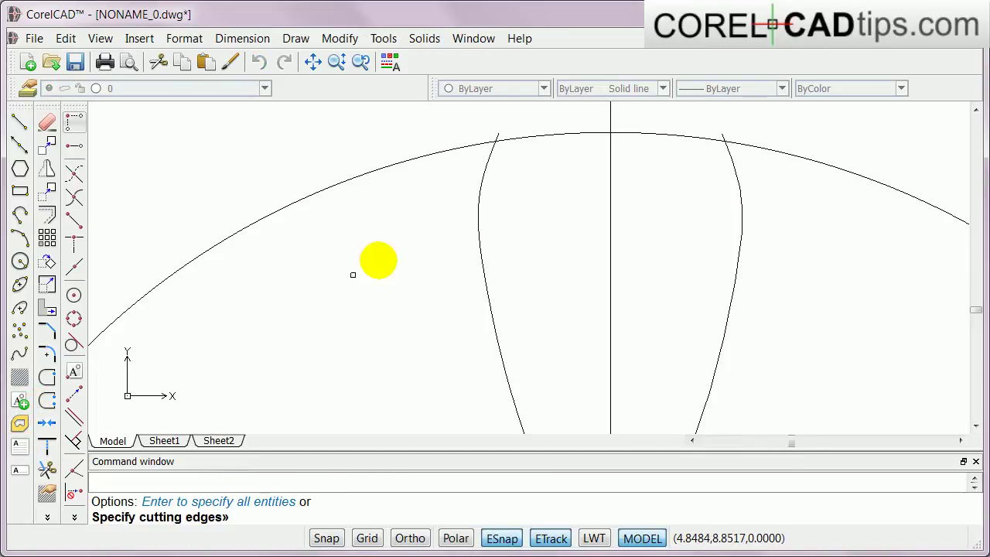
pyautogui.click(474, 215)
pyautogui.press('Return')
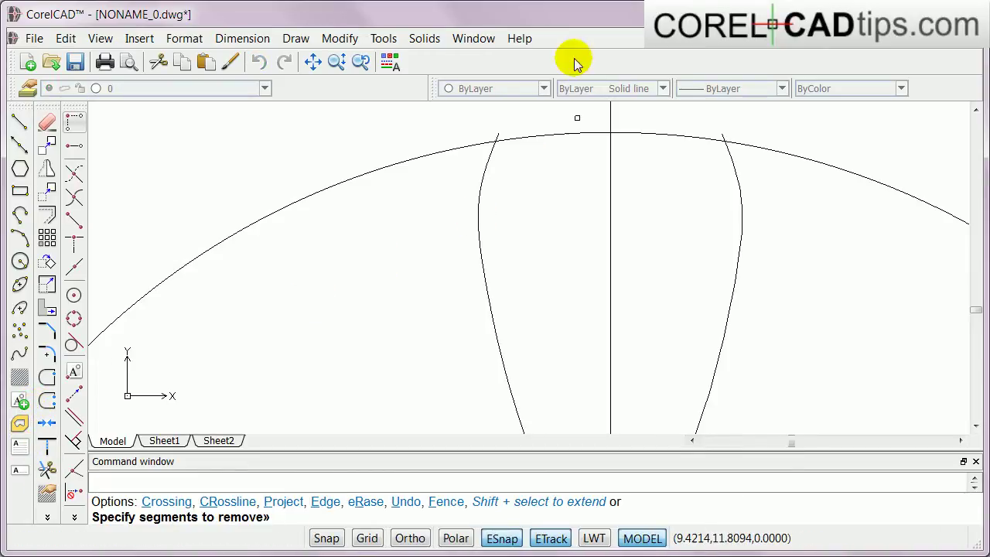
pyautogui.scroll(3, 541, 139)
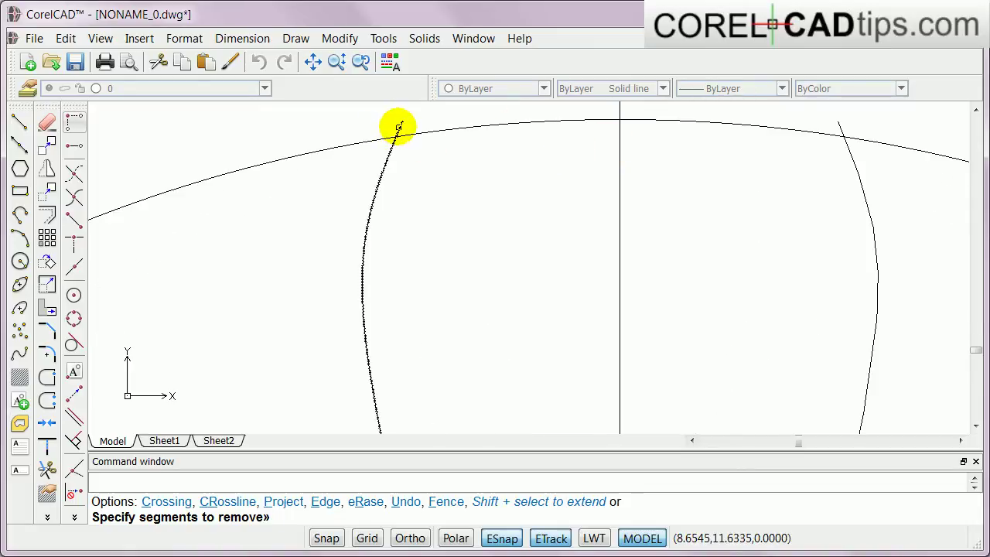
pyautogui.click(840, 124)
# - End trimming and delete the vertical centreline running through the wheel
pyautogui.scroll(-2, 820, 213)
pyautogui.click(975, 426)
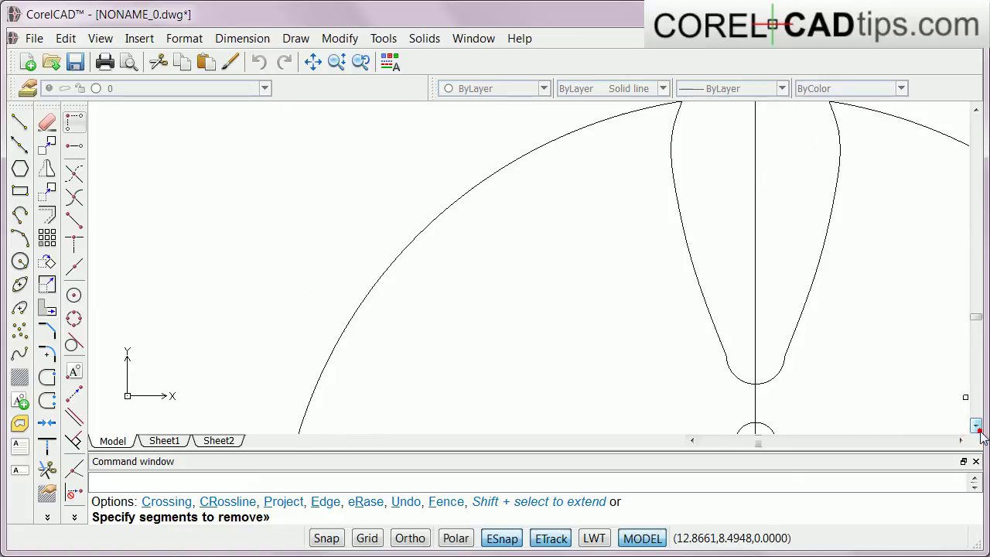
pyautogui.click(961, 441)
pyautogui.click(961, 441)
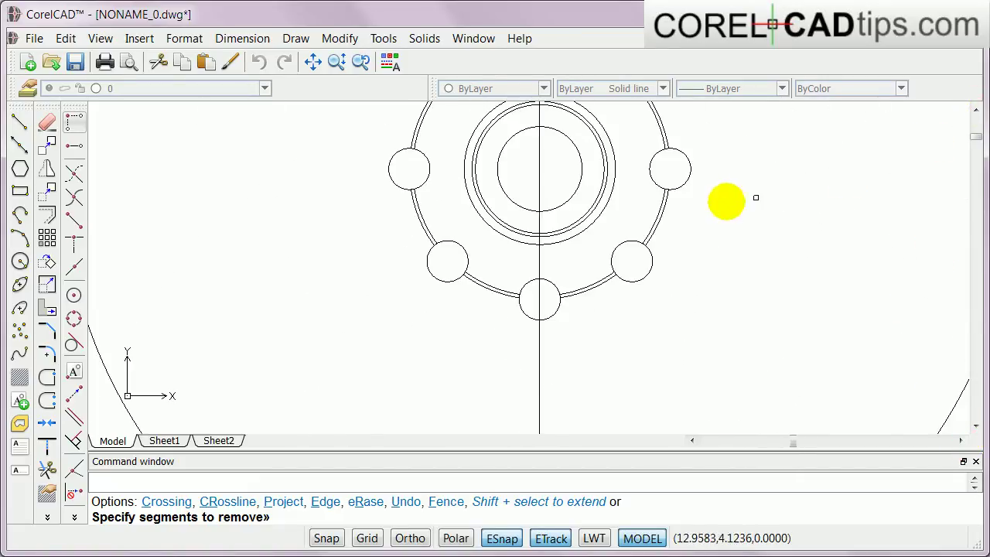
pyautogui.scroll(-3, 723, 212)
pyautogui.scroll(1, 612, 353)
pyautogui.scroll(2, 522, 273)
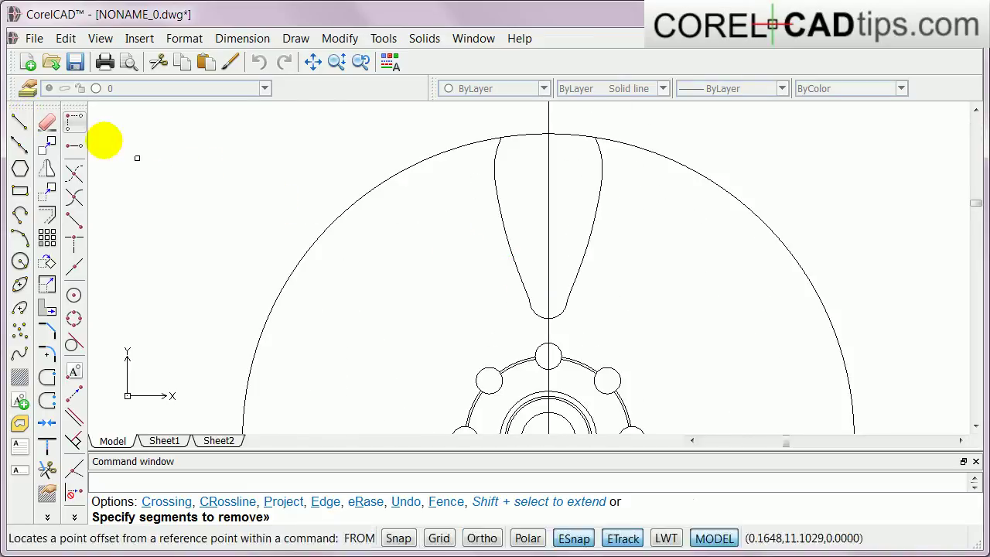
pyautogui.press('Escape')
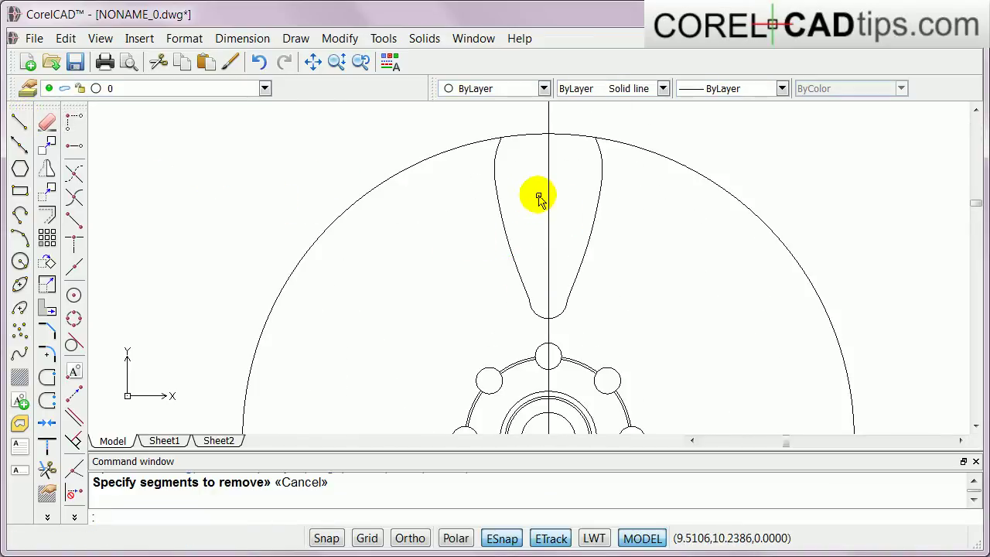
pyautogui.click(548, 118)
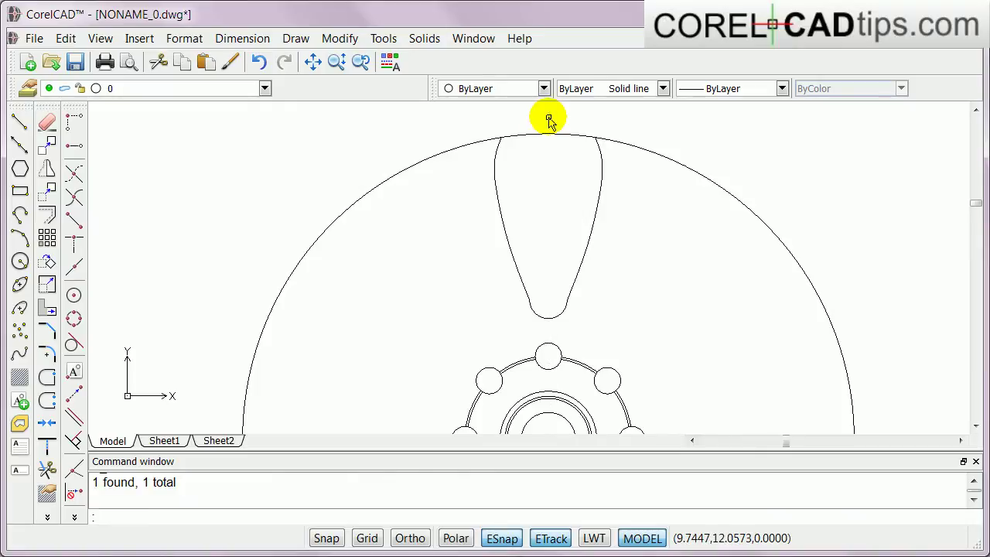
# - Start a new block definition named rim
pyautogui.scroll(1, 548, 174)
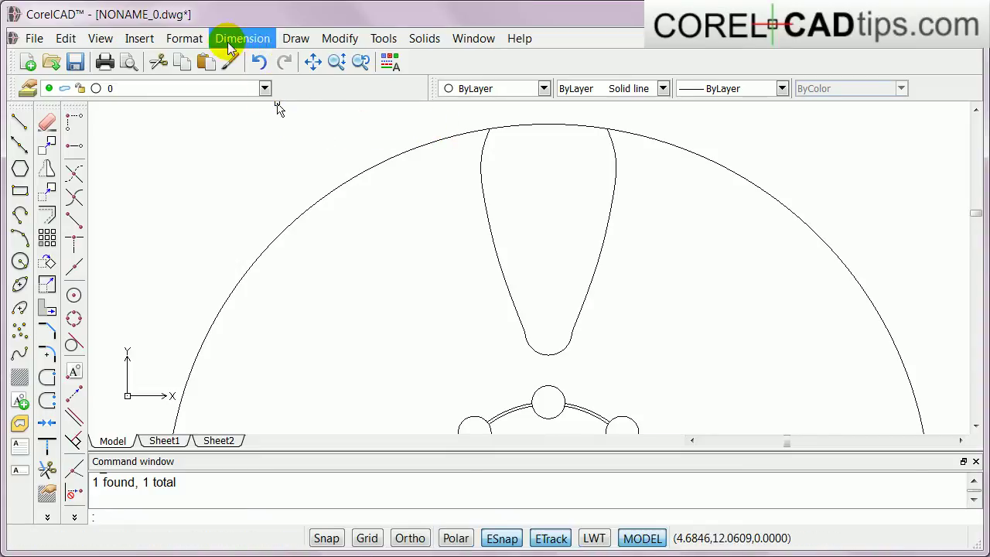
pyautogui.click(296, 38)
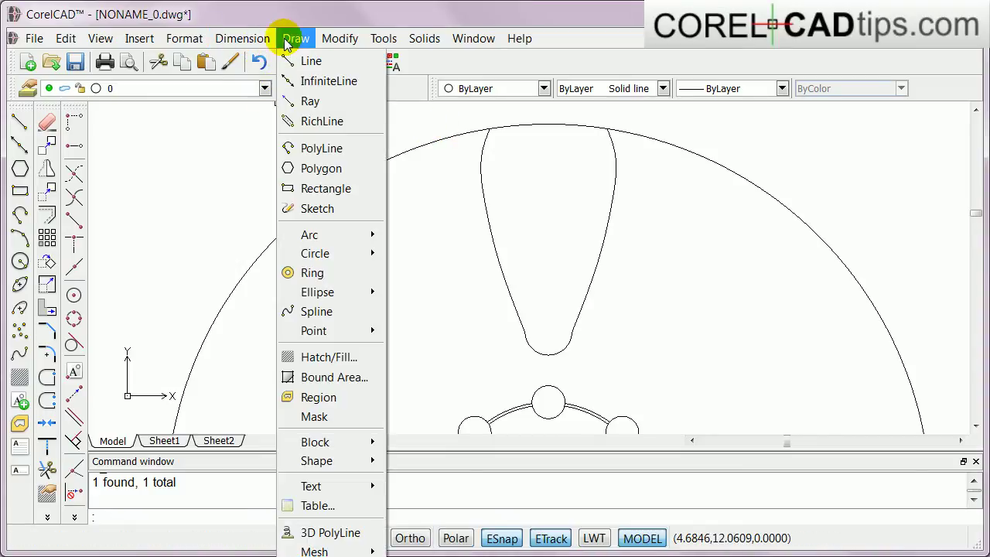
pyautogui.moveTo(313, 442)
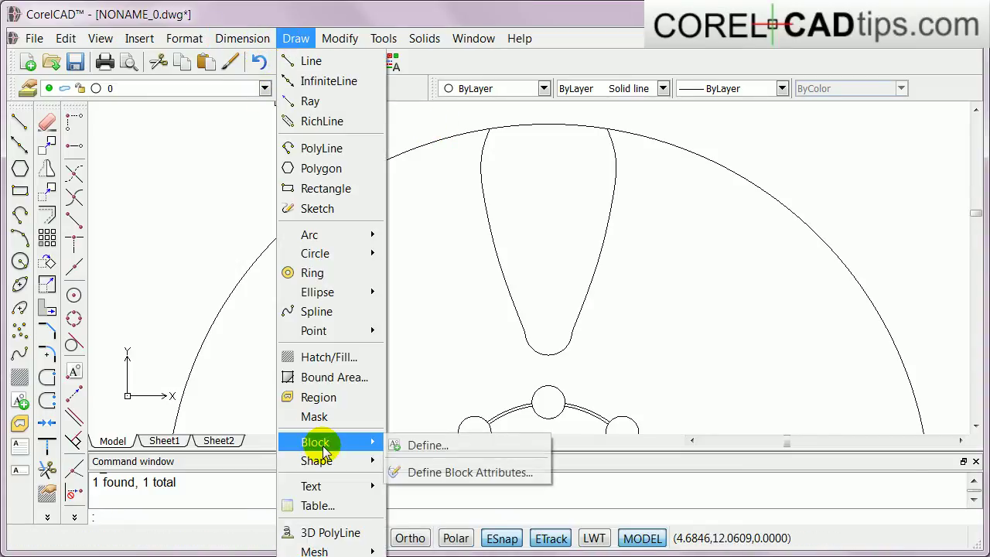
pyautogui.click(428, 445)
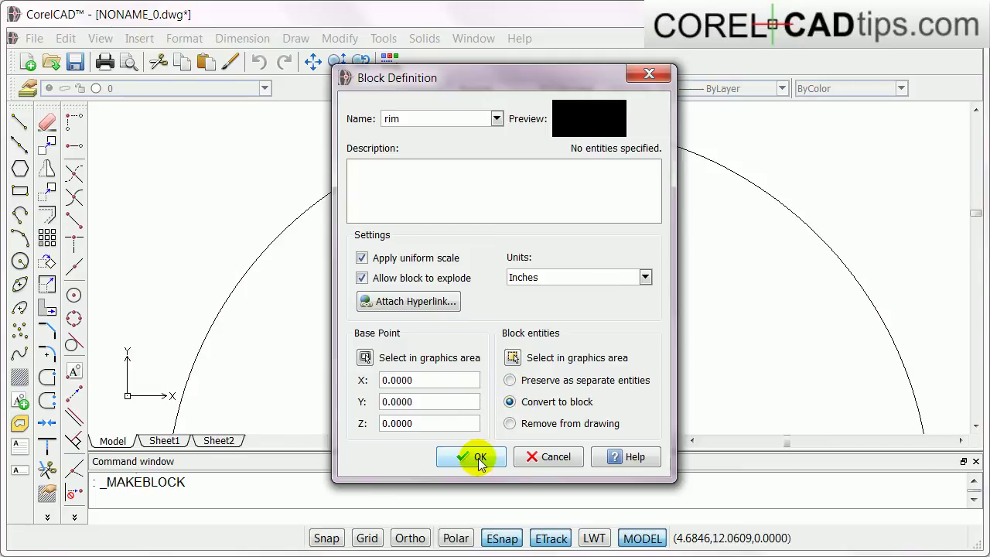
# - Specify the two splines and the two lower arcs of the spoke outline as the block entities and move the dialog aside
pyautogui.click(513, 357)
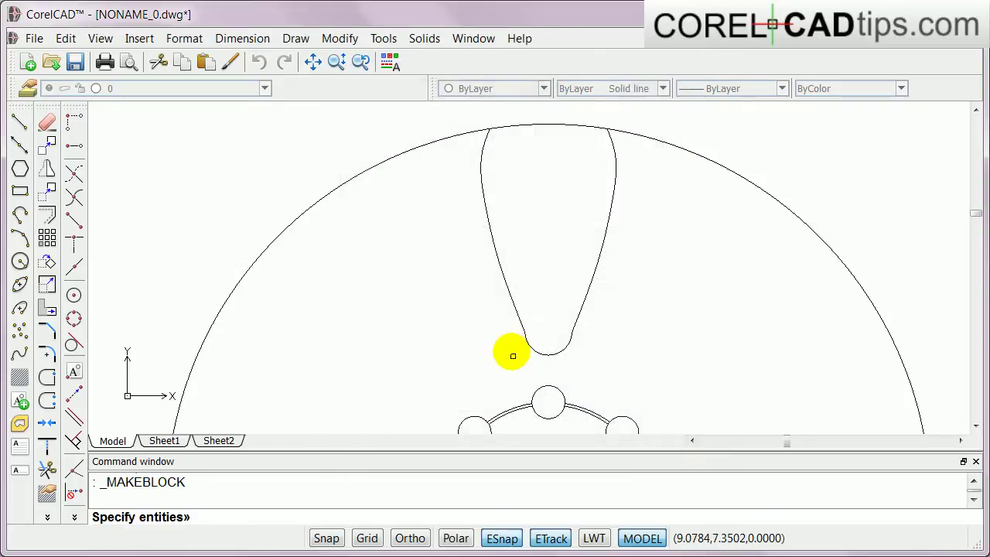
pyautogui.click(482, 166)
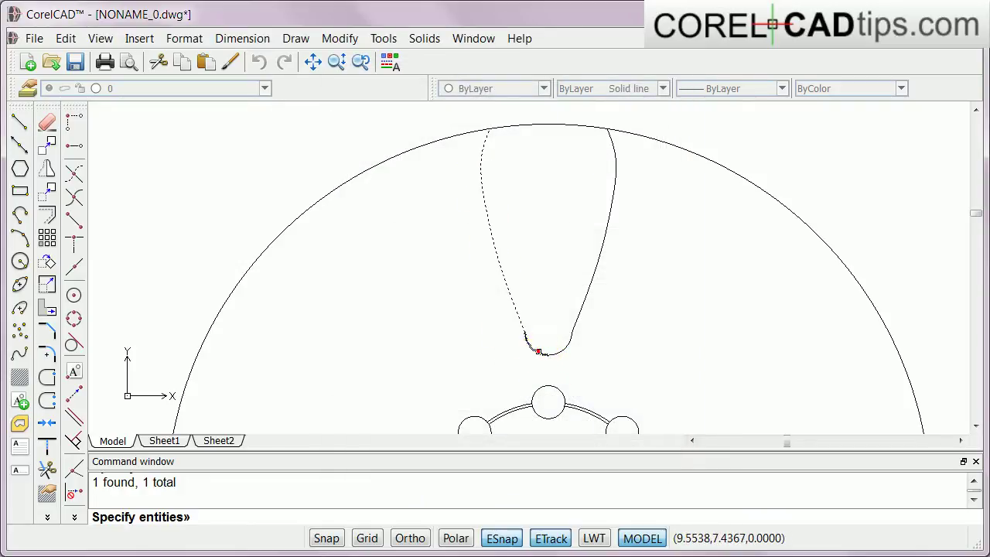
pyautogui.click(557, 347)
pyautogui.click(578, 312)
pyautogui.rightClick(625, 297)
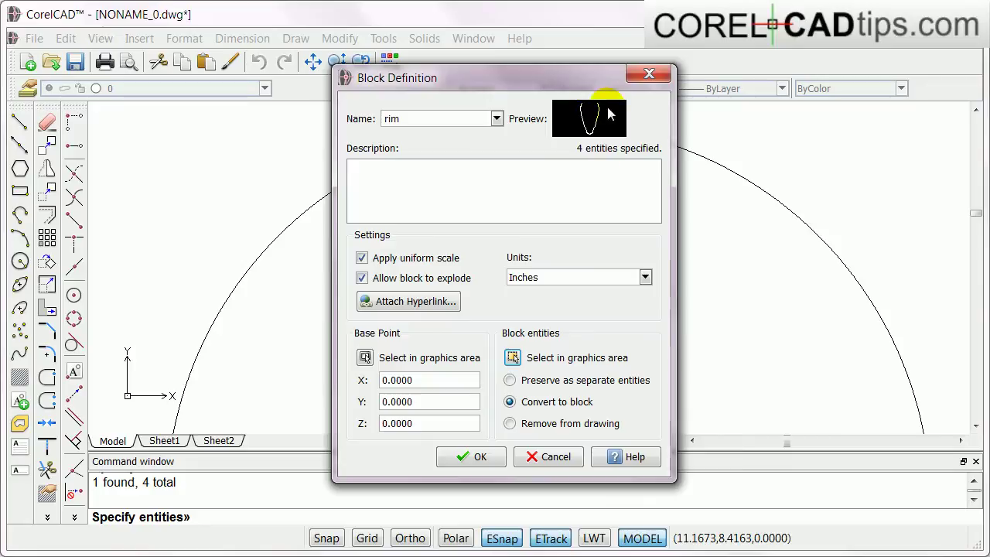
pyautogui.moveTo(564, 74)
pyautogui.mouseDown()
pyautogui.moveTo(511, 91)
pyautogui.moveTo(331, 84)
pyautogui.mouseUp()
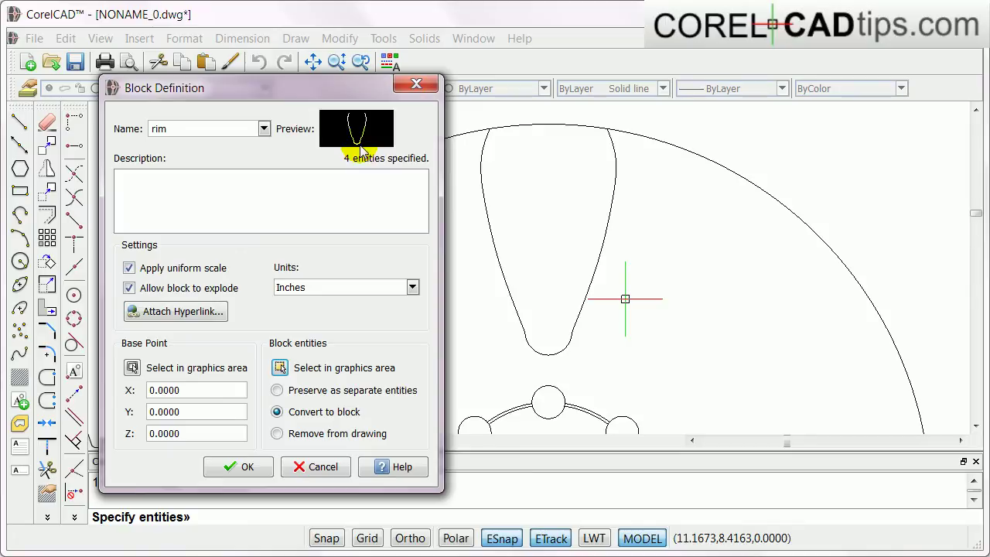
# - Set the block's base point at the lowest point of the spoke outline's bottom arc and create the rim block
pyautogui.click(132, 368)
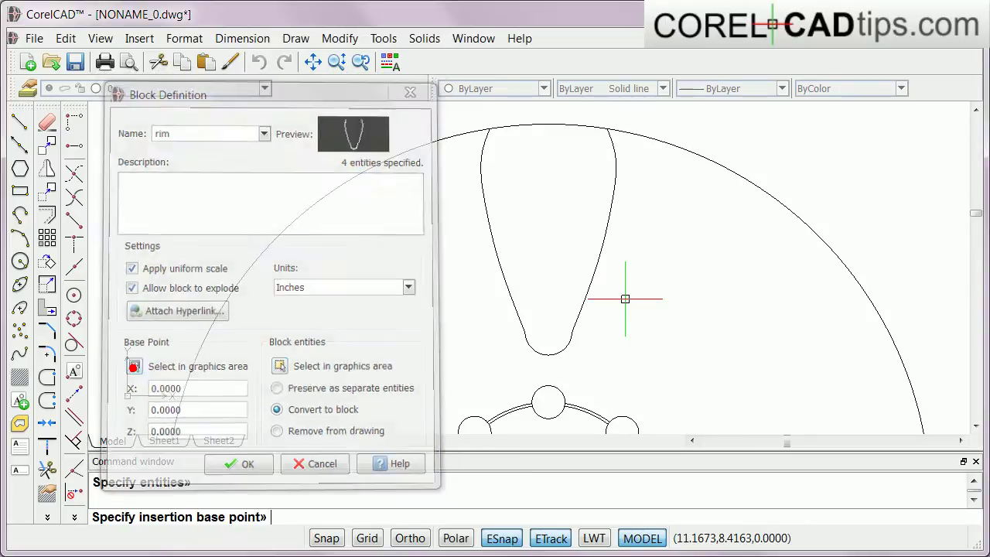
pyautogui.click(548, 354)
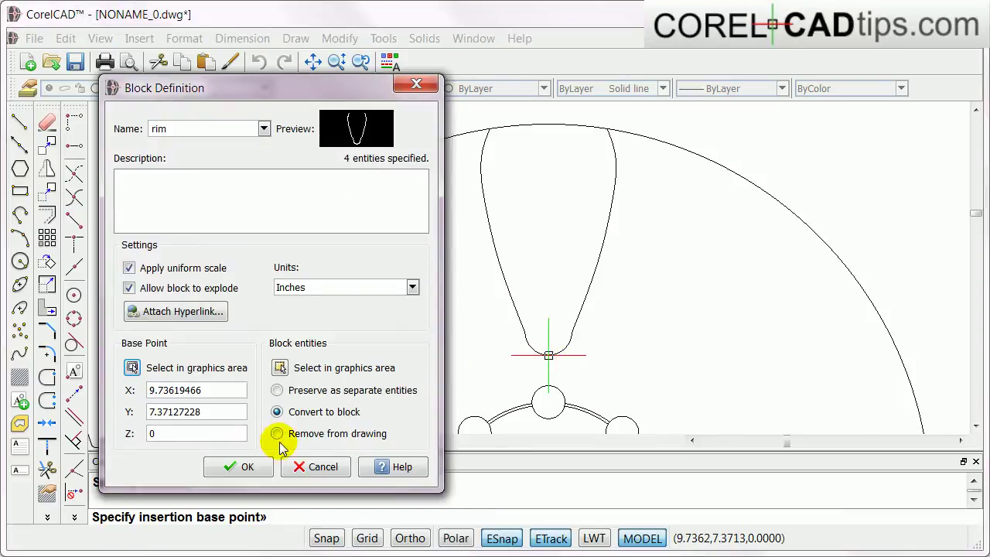
pyautogui.click(249, 466)
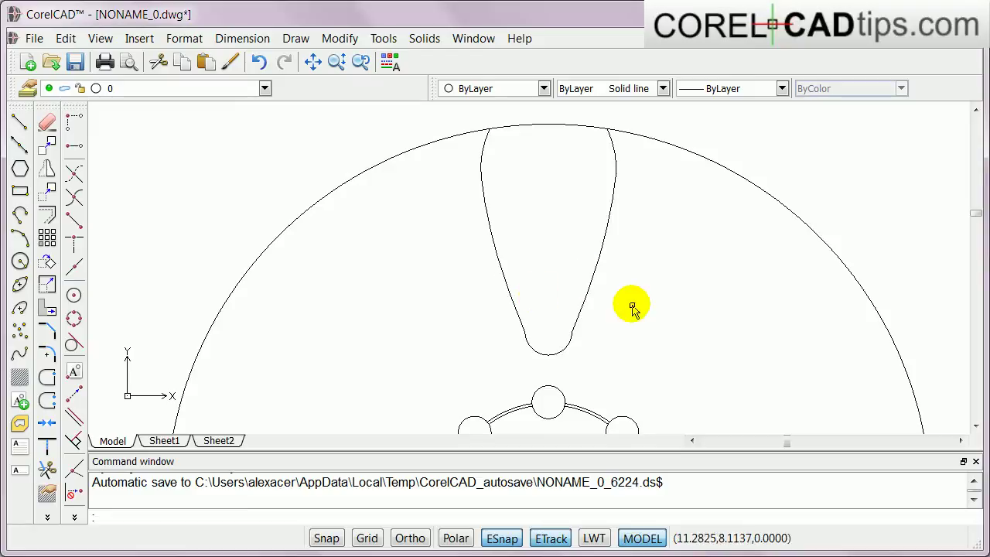
# - Set up a circular pattern with a total number of 10 elements and the wheel's centre as its axis point
pyautogui.scroll(-3, 632, 306)
pyautogui.click(975, 425)
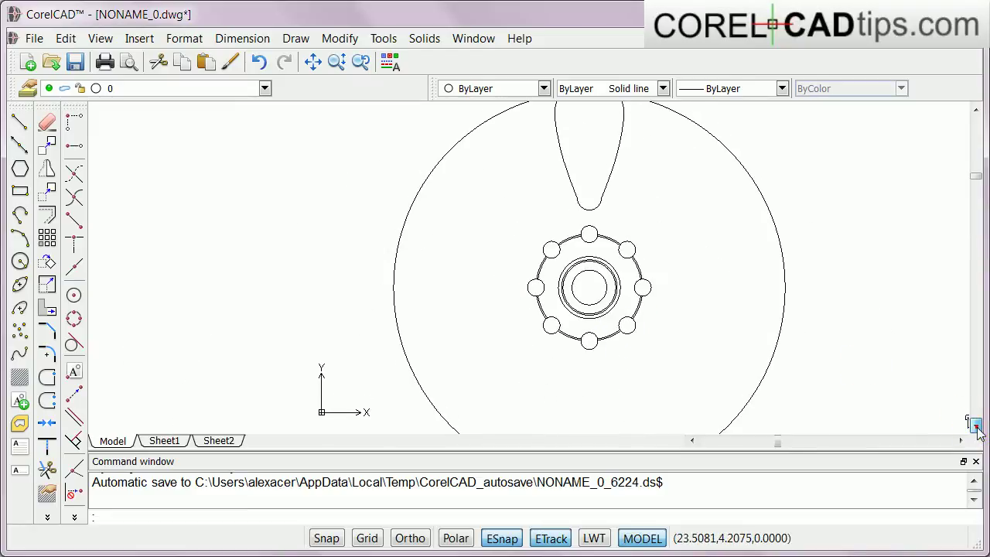
pyautogui.click(975, 112)
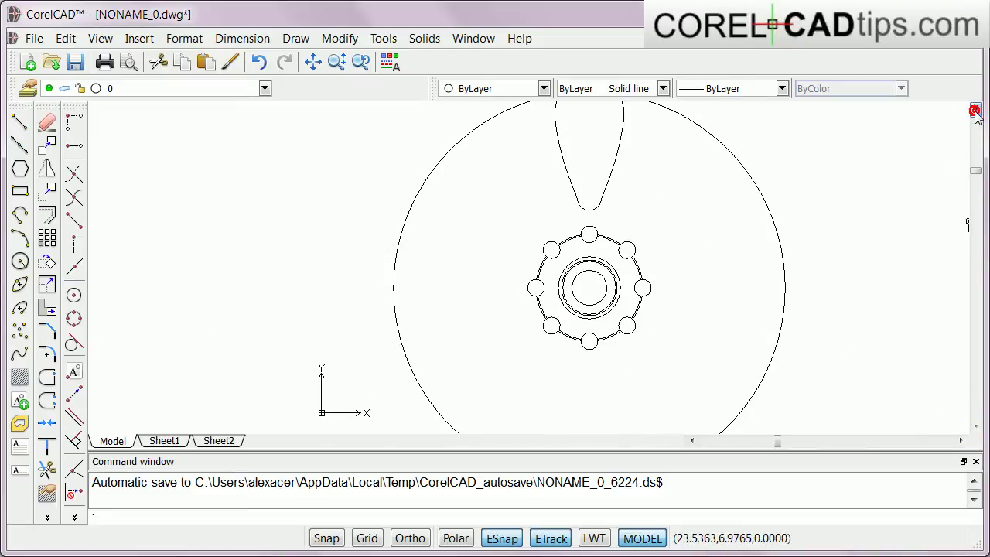
pyautogui.click(972, 111)
pyautogui.moveTo(671, 193)
pyautogui.mouseDown(button='middle')
pyautogui.moveTo(663, 181)
pyautogui.moveTo(629, 203)
pyautogui.mouseUp(button='middle')
pyautogui.scroll(2, 608, 188)
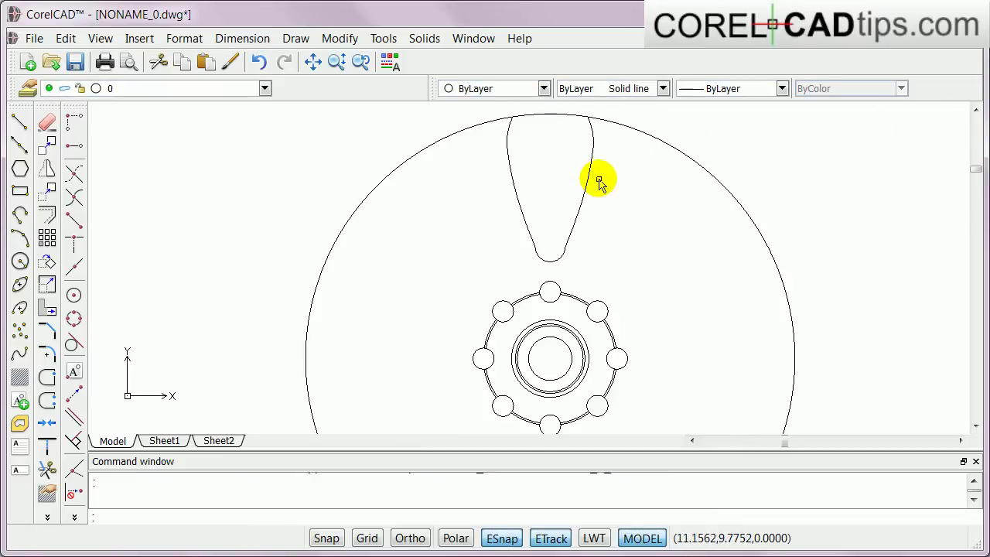
pyautogui.scroll(-2, 585, 260)
pyautogui.moveTo(579, 321); pyautogui.dragTo(542, 279, button='middle')
pyautogui.press('F11')
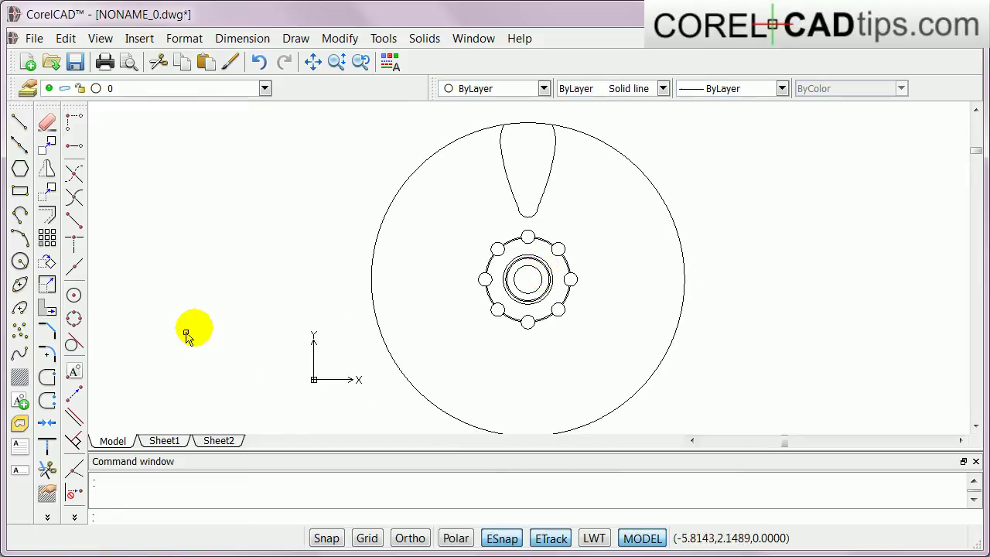
pyautogui.scroll(-1, 557, 407)
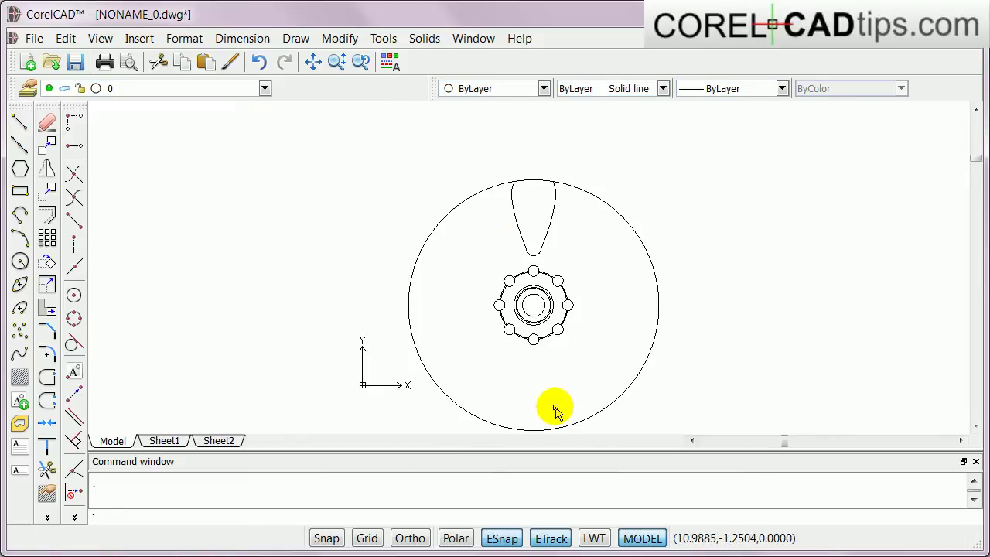
pyautogui.scroll(1, 544, 407)
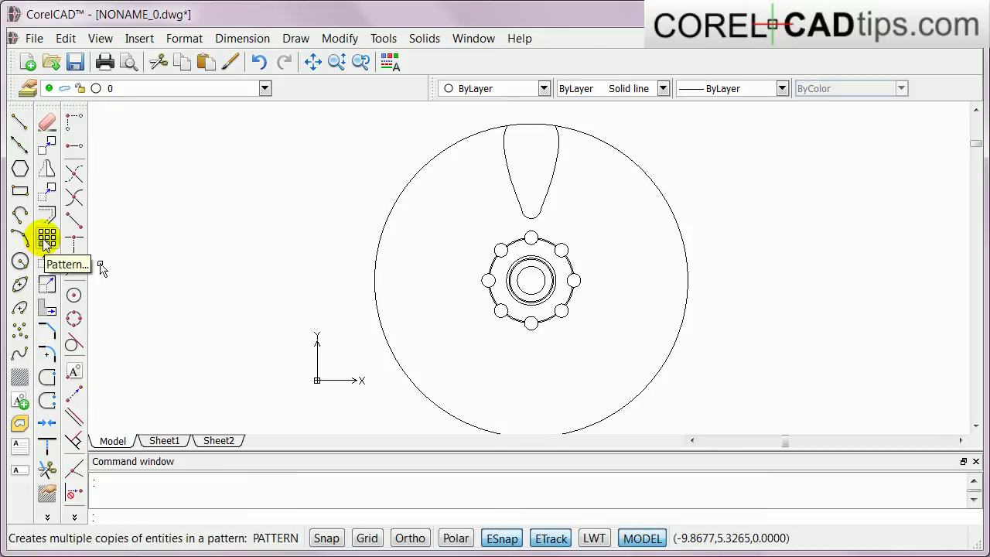
pyautogui.press('Escape')
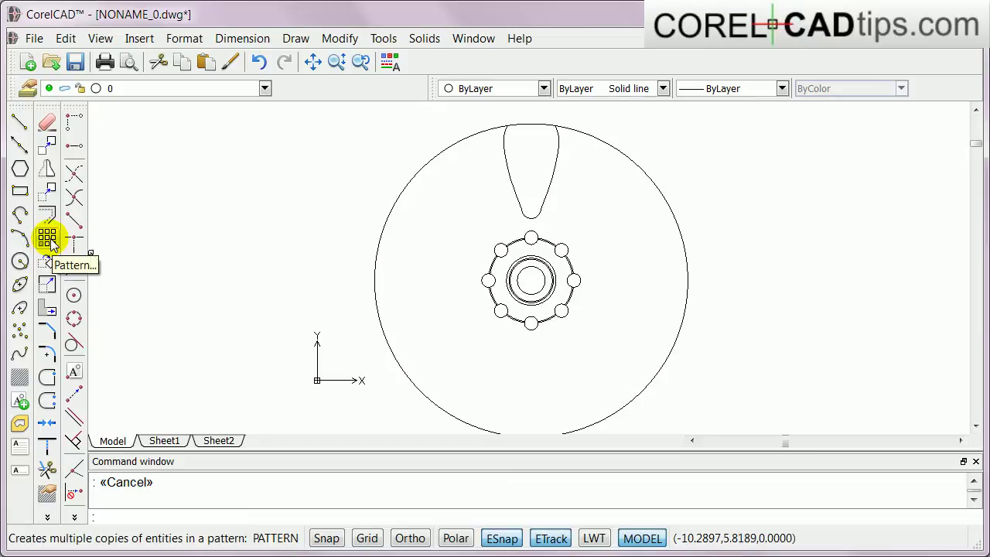
pyautogui.click(47, 239)
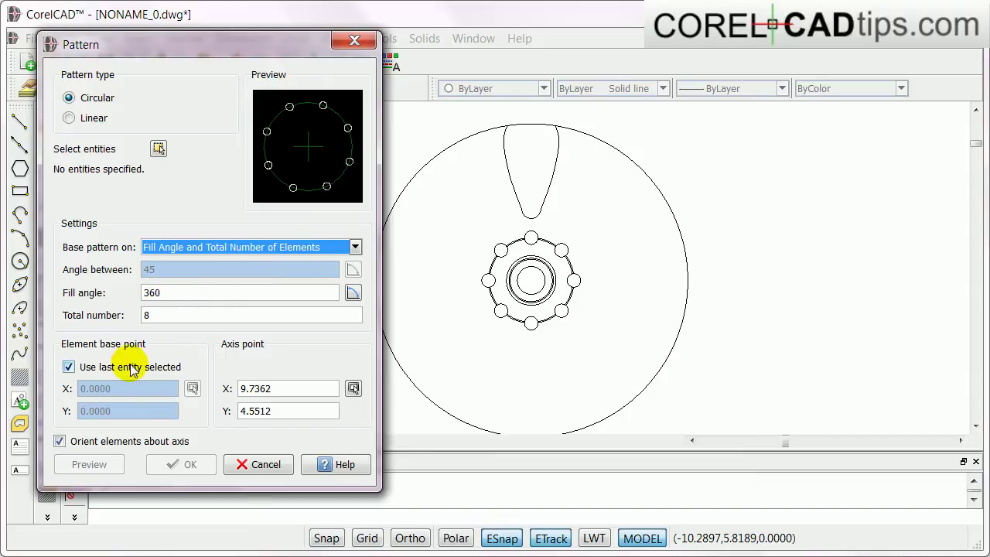
pyautogui.doubleClick(157, 317)
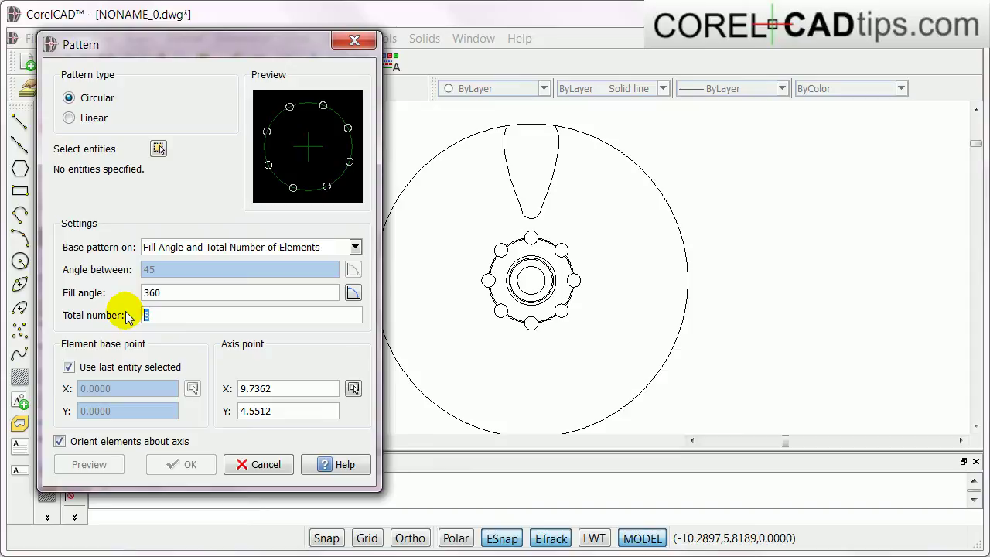
pyautogui.write('10')
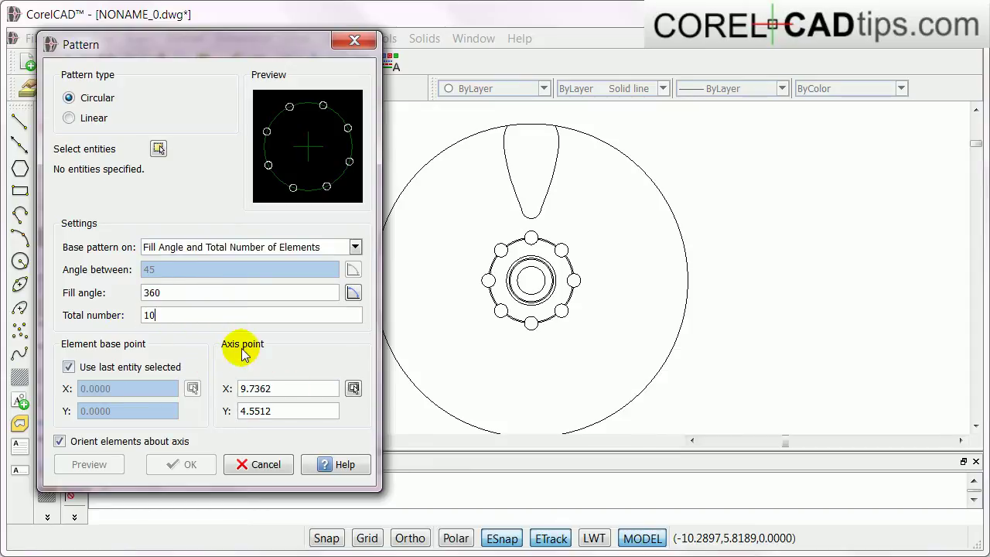
pyautogui.click(353, 387)
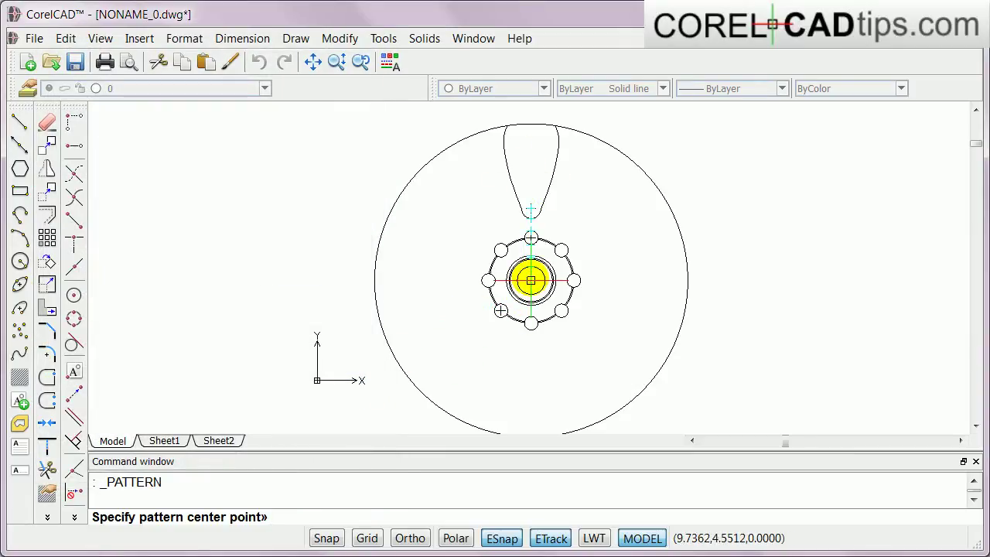
pyautogui.click(531, 280)
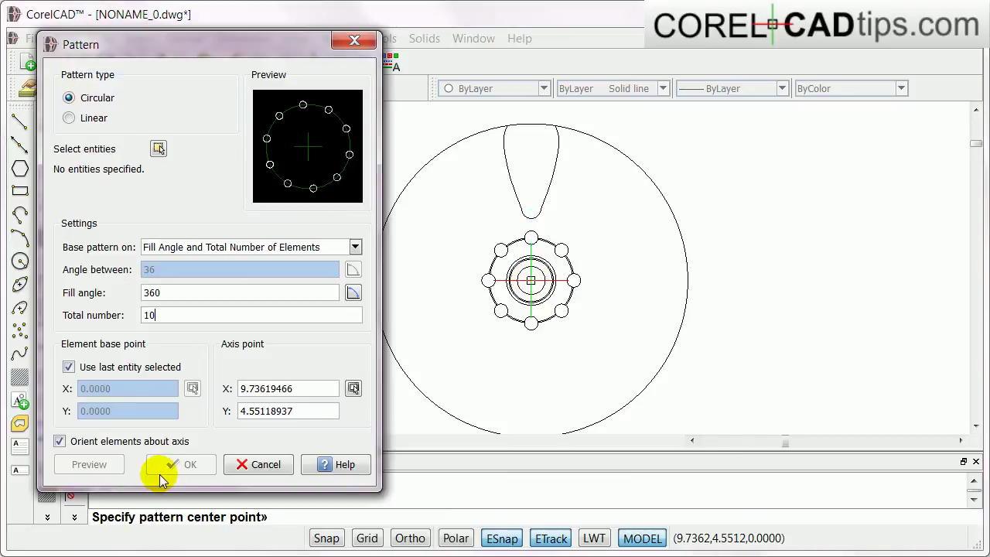
# - Specify the rim block as the entity to pattern, preview the circular arrangement and apply it
pyautogui.click(159, 148)
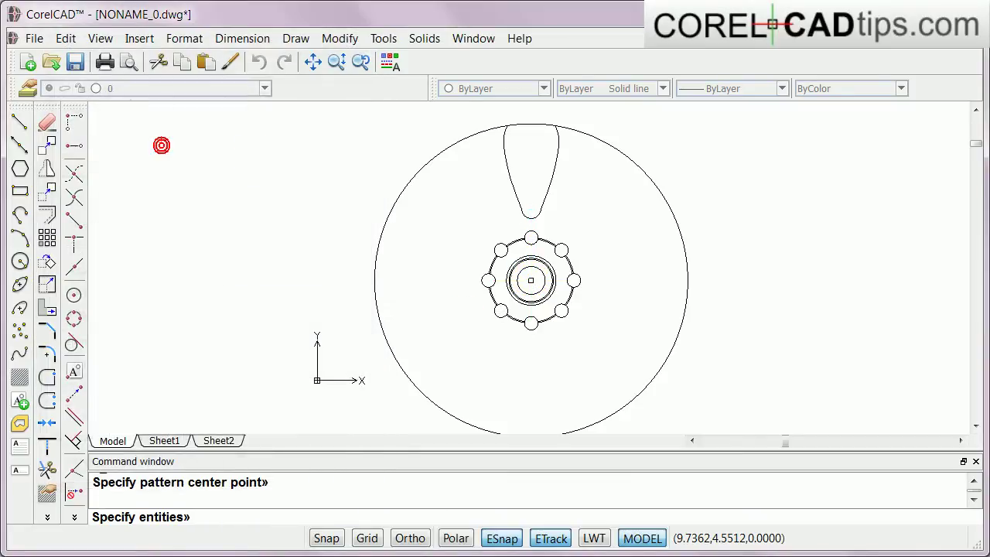
pyautogui.click(514, 187)
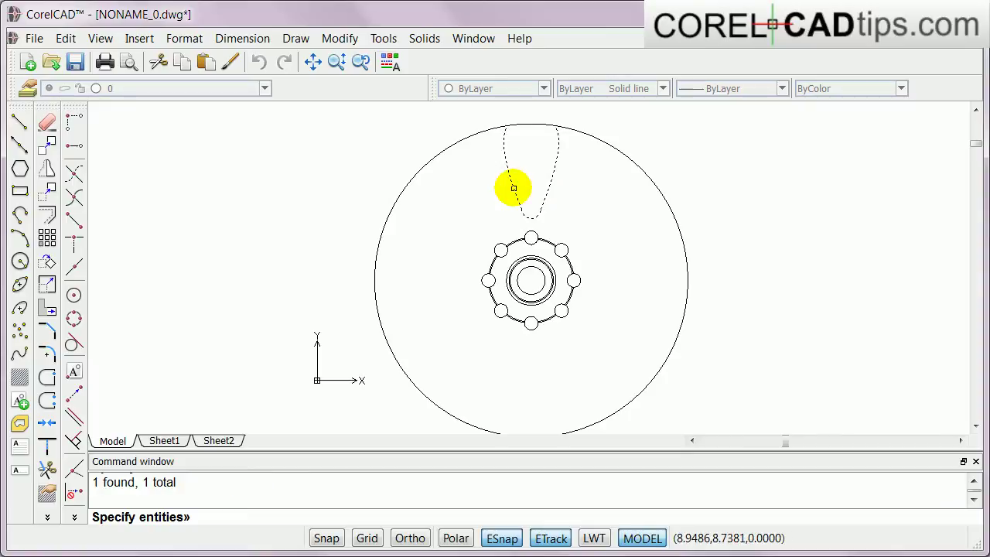
pyautogui.press('Return')
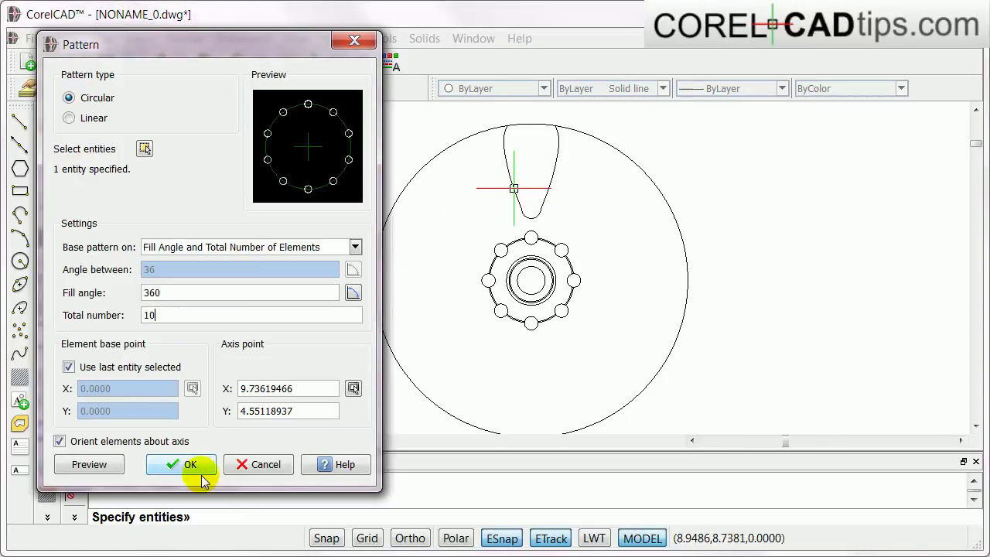
pyautogui.click(96, 466)
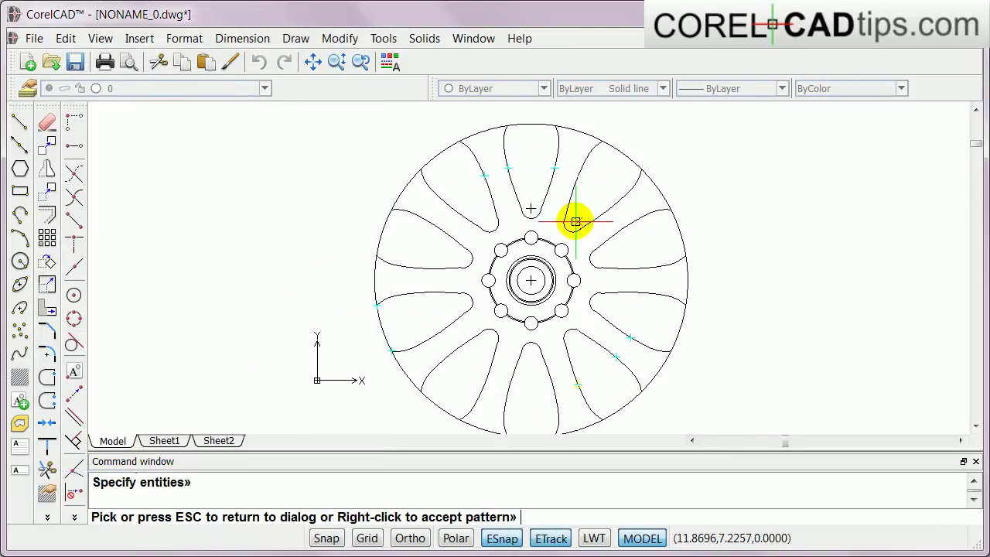
pyautogui.click(350, 264)
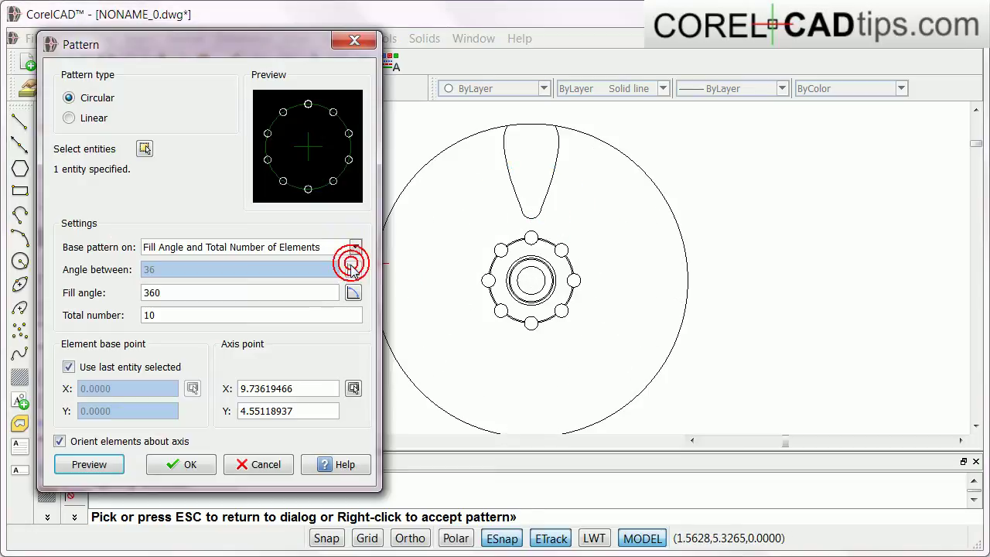
pyautogui.click(196, 467)
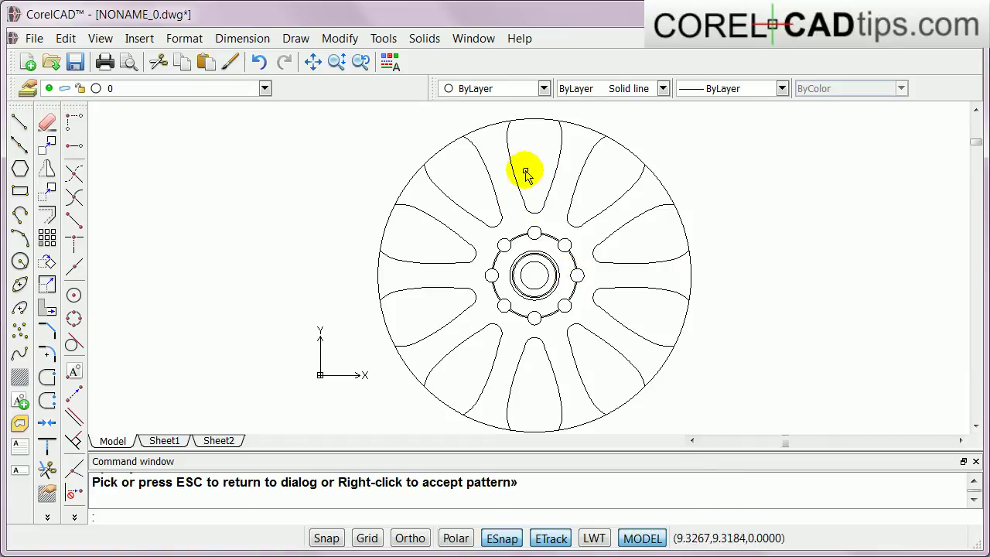
# - Examine the patterned spoke outlines up close and check by selection that each one is a single block
pyautogui.scroll(1, 525, 172)
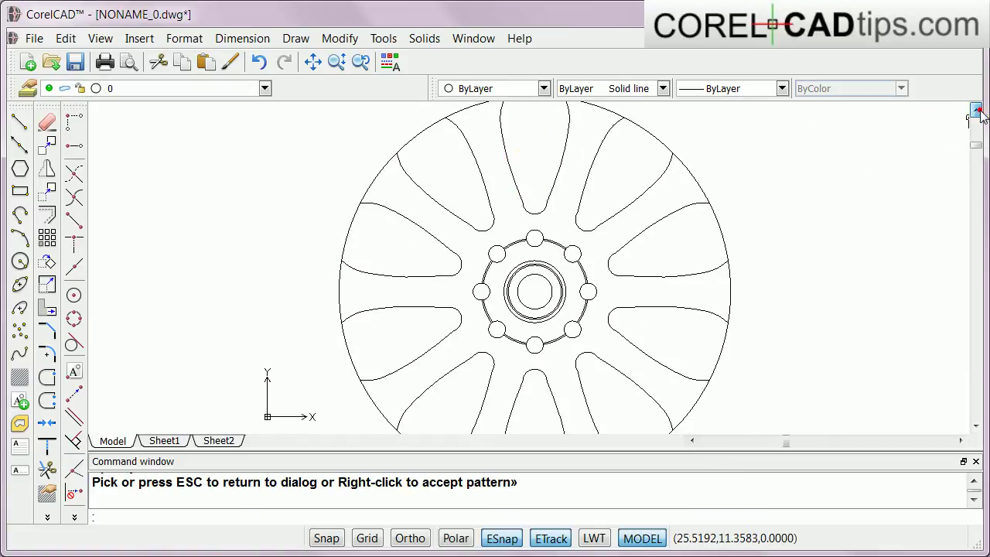
pyautogui.click(659, 177)
pyautogui.moveTo(660, 176); pyautogui.dragTo(647, 283, button='middle')
pyautogui.rightClick(515, 276)
pyautogui.scroll(1, 515, 276)
pyautogui.scroll(1, 515, 278)
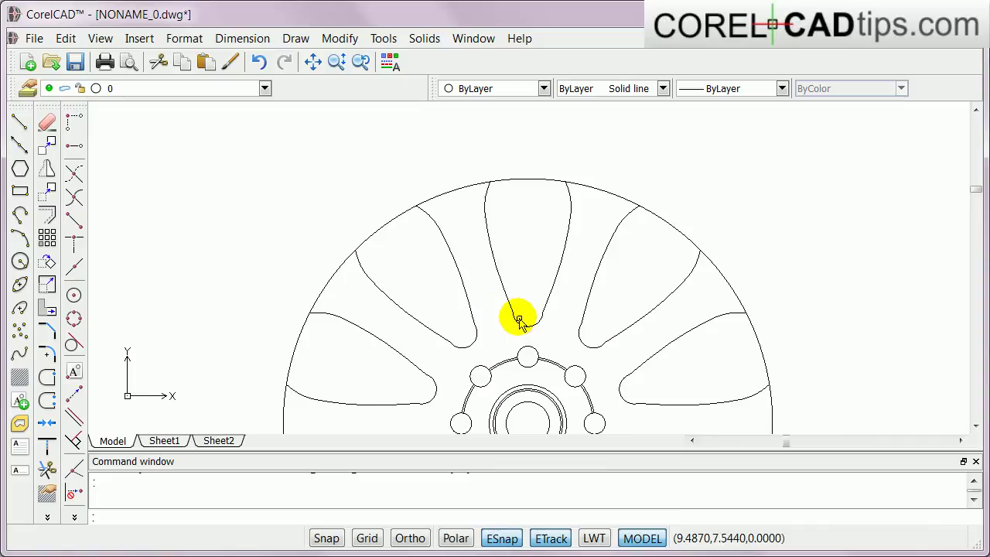
pyautogui.moveTo(448, 304); pyautogui.dragTo(462, 308, button='middle')
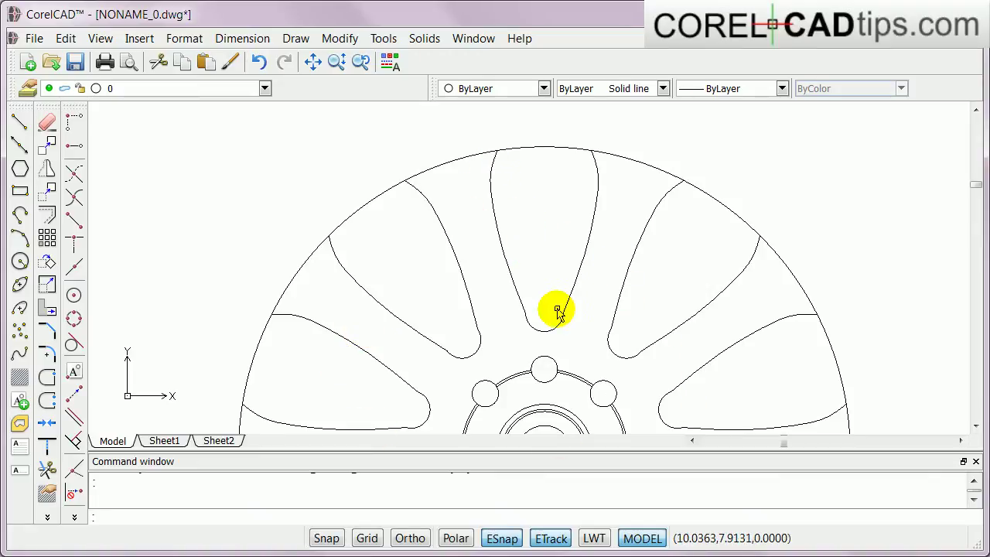
pyautogui.scroll(2, 557, 331)
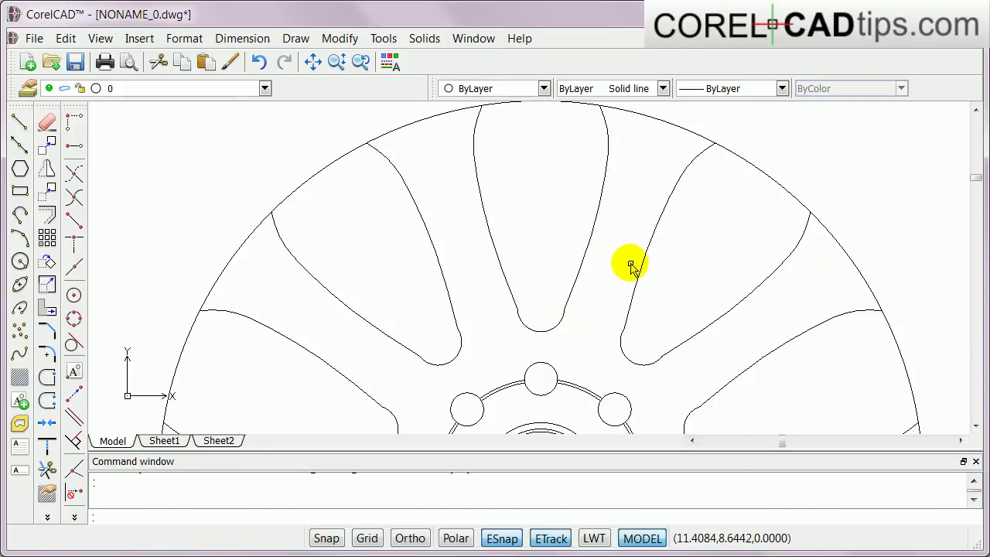
pyautogui.scroll(-2, 630, 266)
pyautogui.click(606, 207)
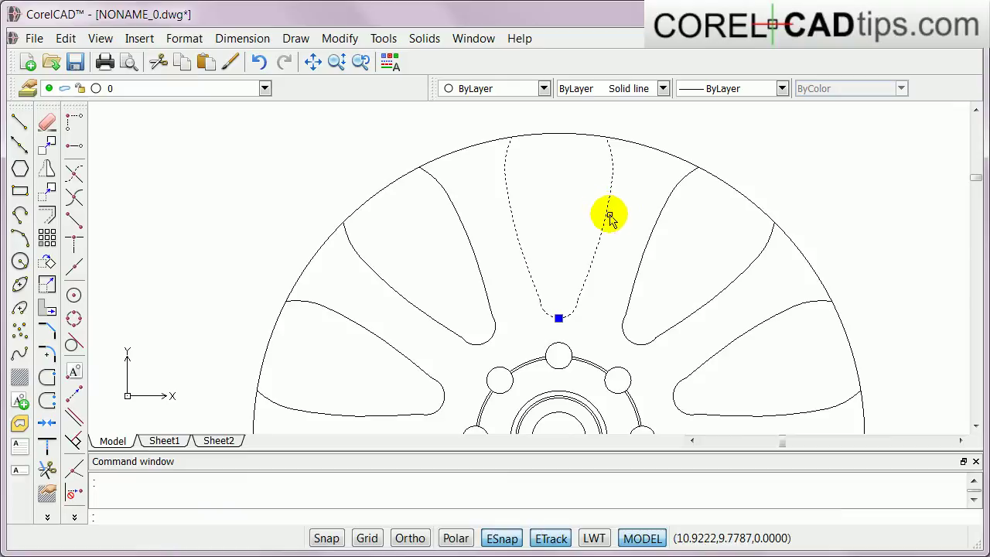
pyautogui.click(459, 226)
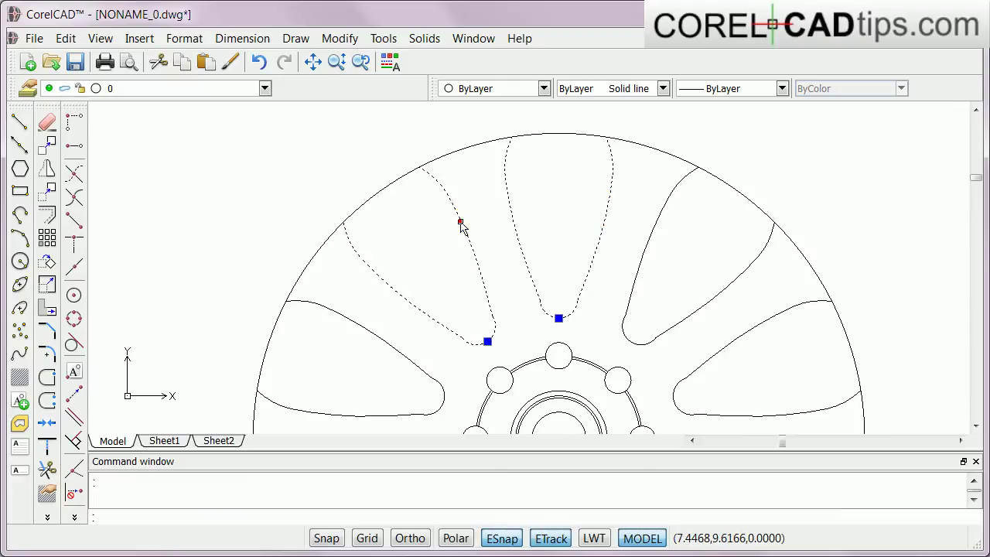
pyautogui.press('Escape')
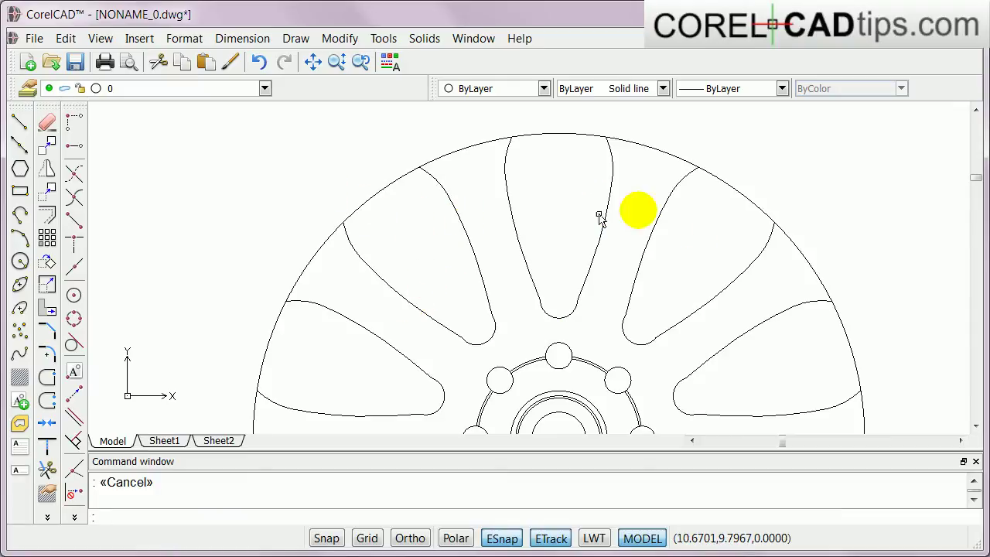
pyautogui.click(463, 227)
pyautogui.press('Escape')
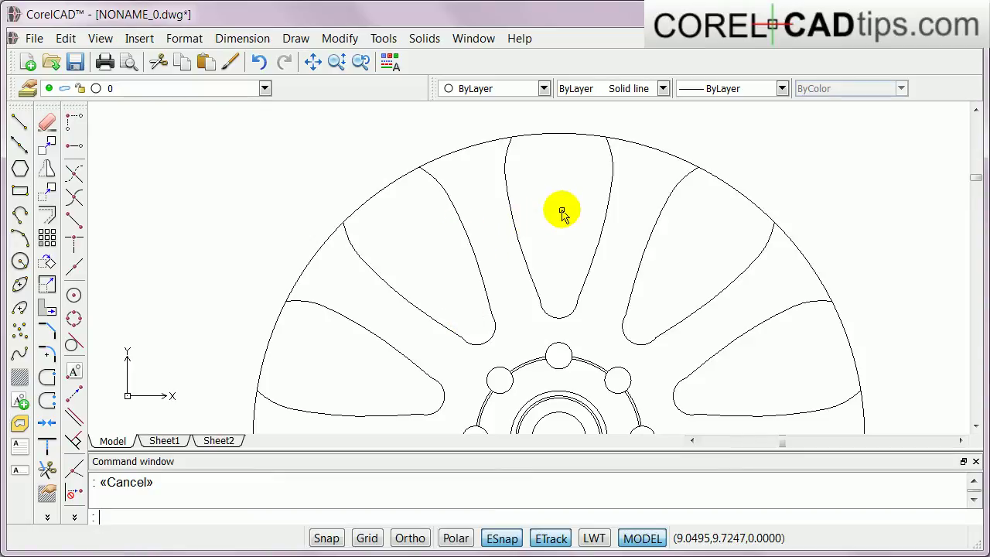
# - Open the rim block for in-place editing from the topmost spoke outline
pyautogui.click(515, 229)
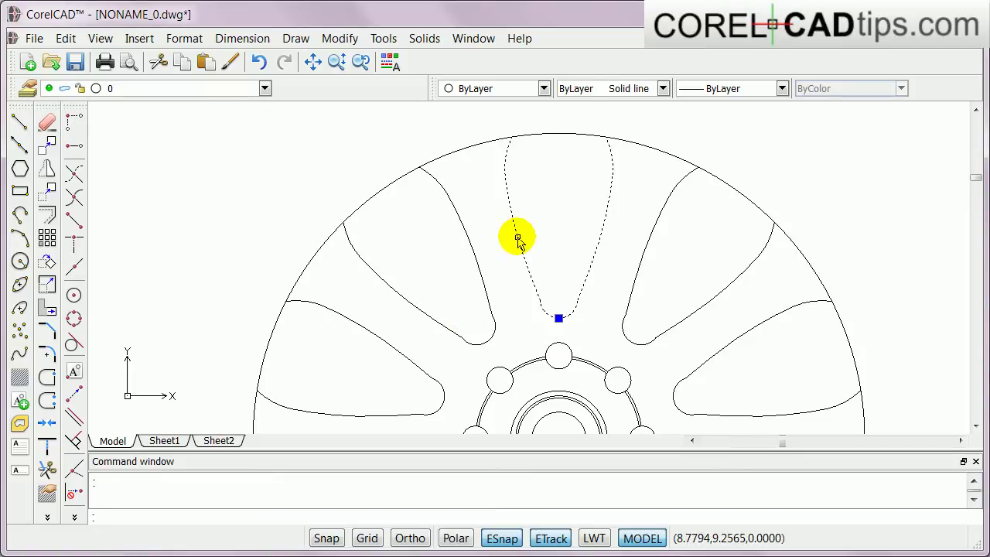
pyautogui.rightClick(516, 235)
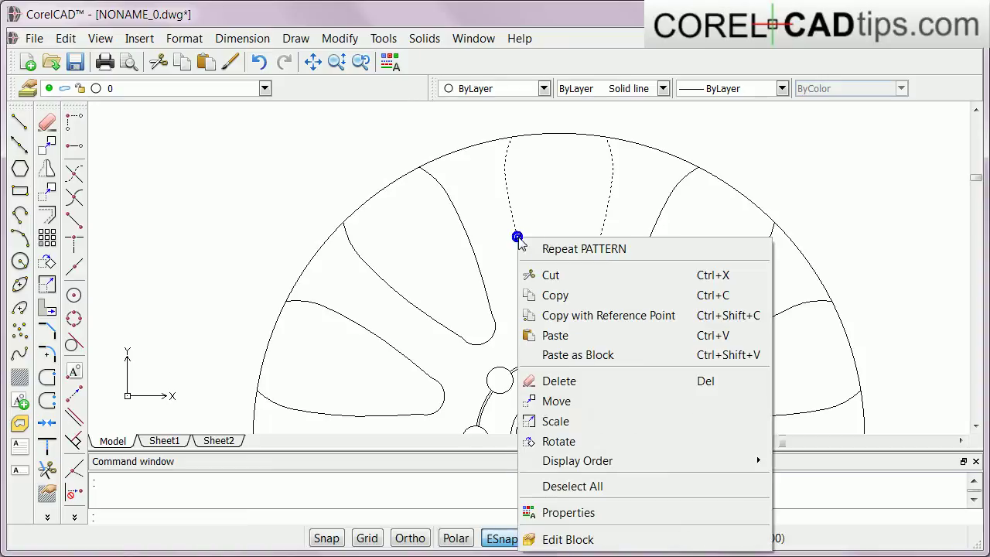
pyautogui.click(579, 540)
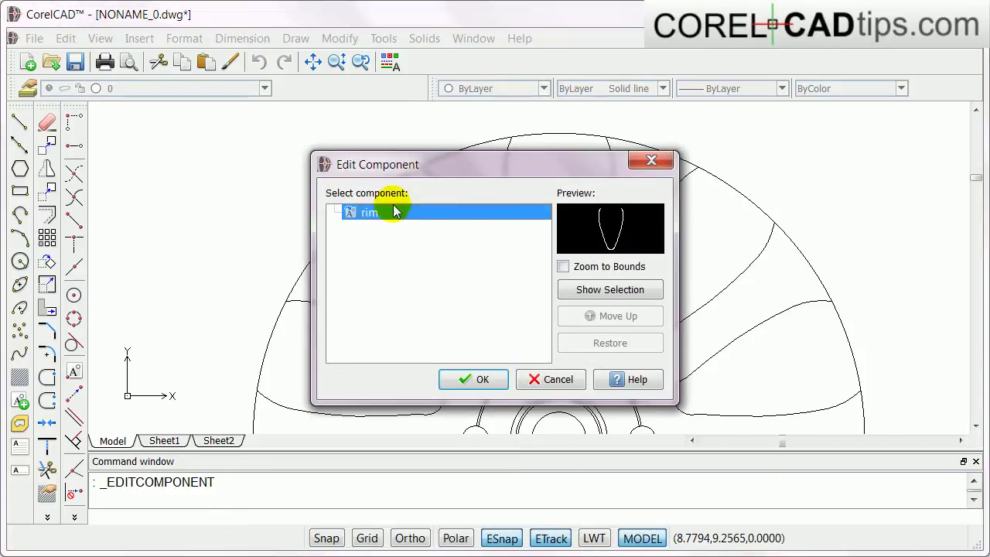
pyautogui.click(495, 379)
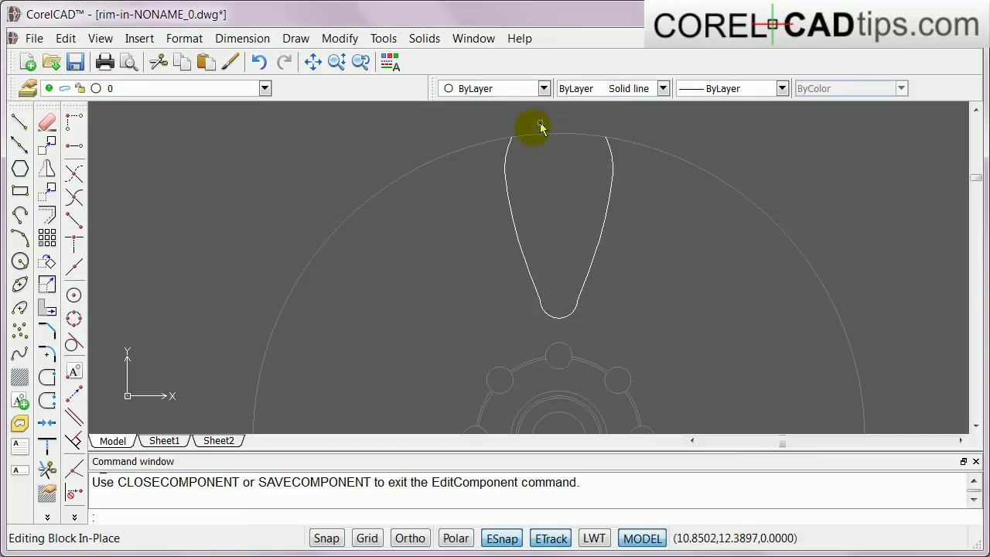
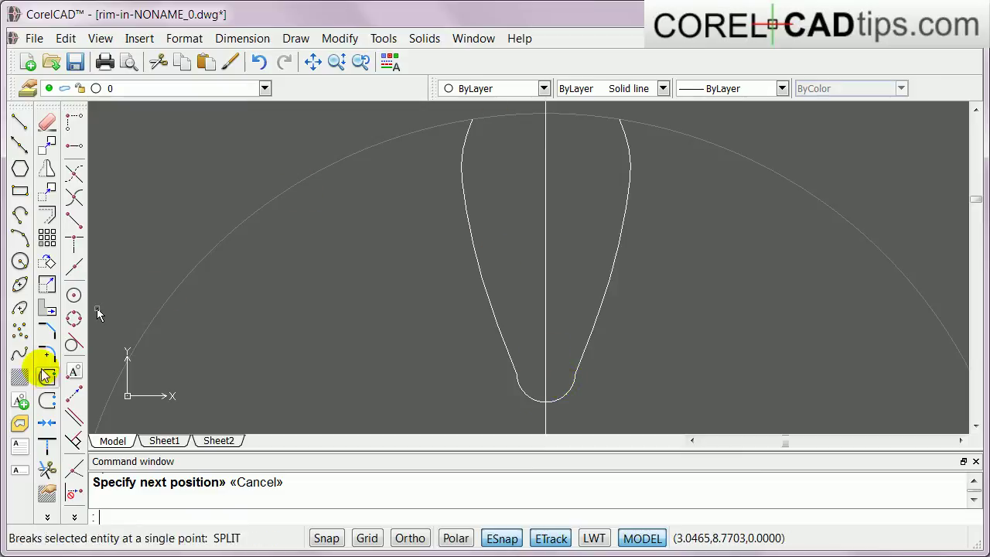
# - Draw a spline from the spoke outline's upper left end down inside its left edge, ending on the vertical centre line above the rounded tip
pyautogui.click(21, 356)
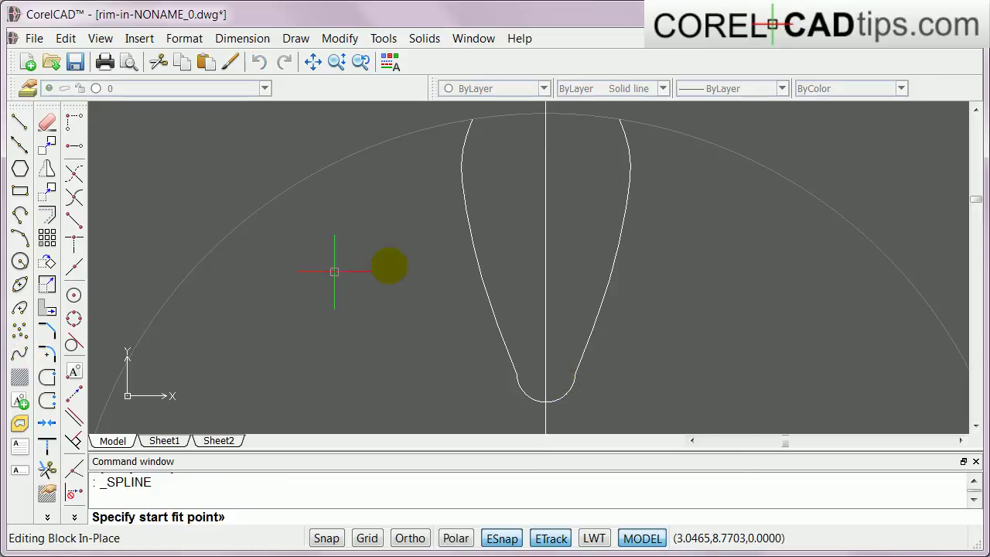
pyautogui.click(473, 120)
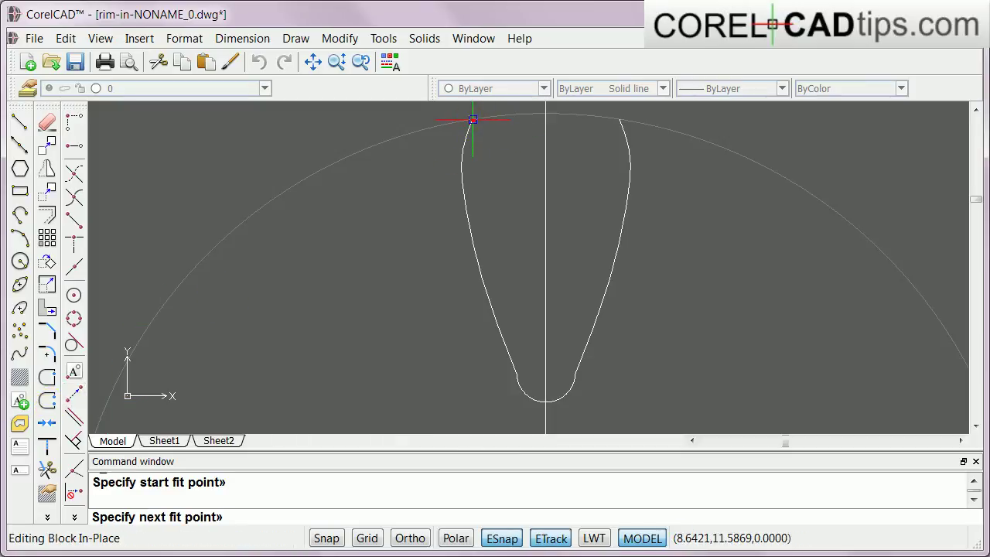
pyautogui.click(469, 168)
pyautogui.click(480, 217)
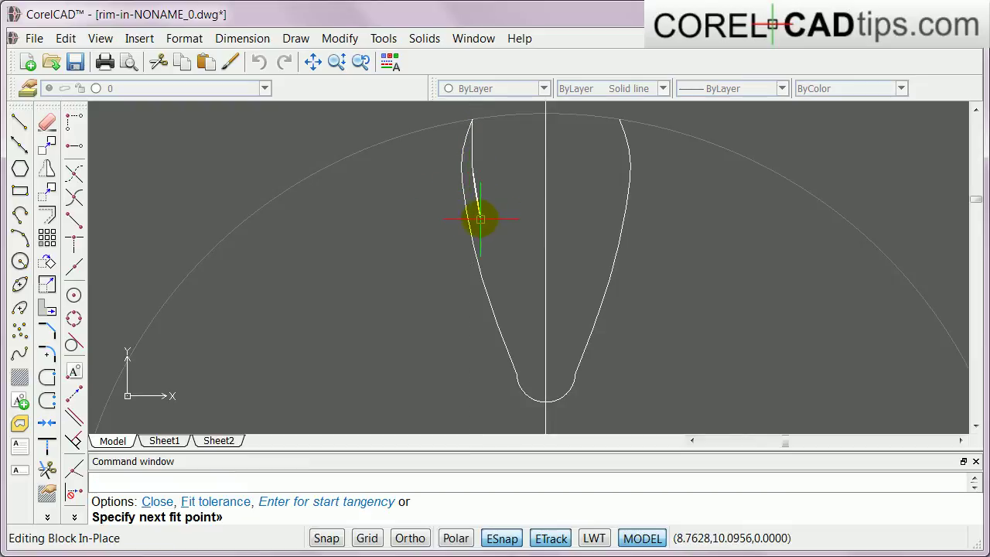
pyautogui.click(503, 287)
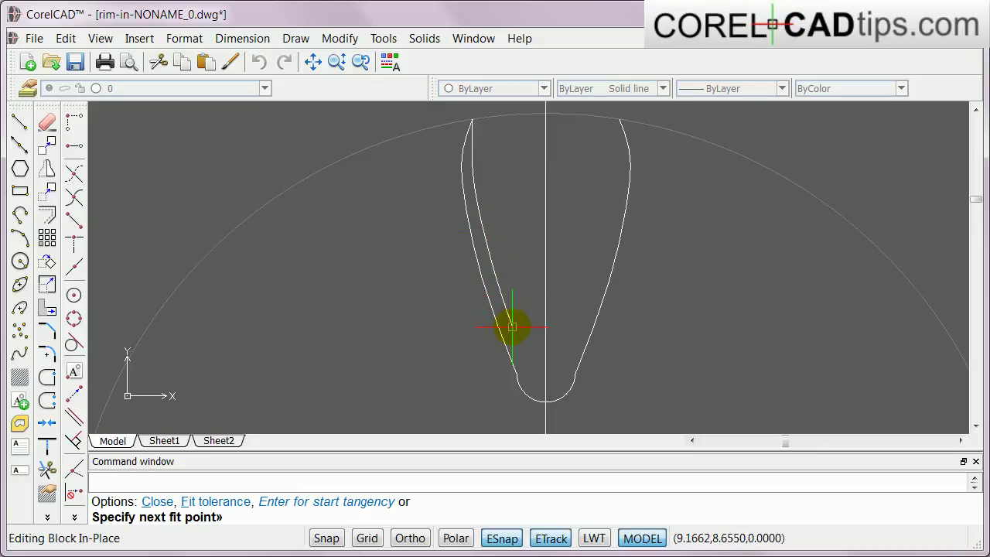
pyautogui.click(520, 364)
pyautogui.click(538, 377)
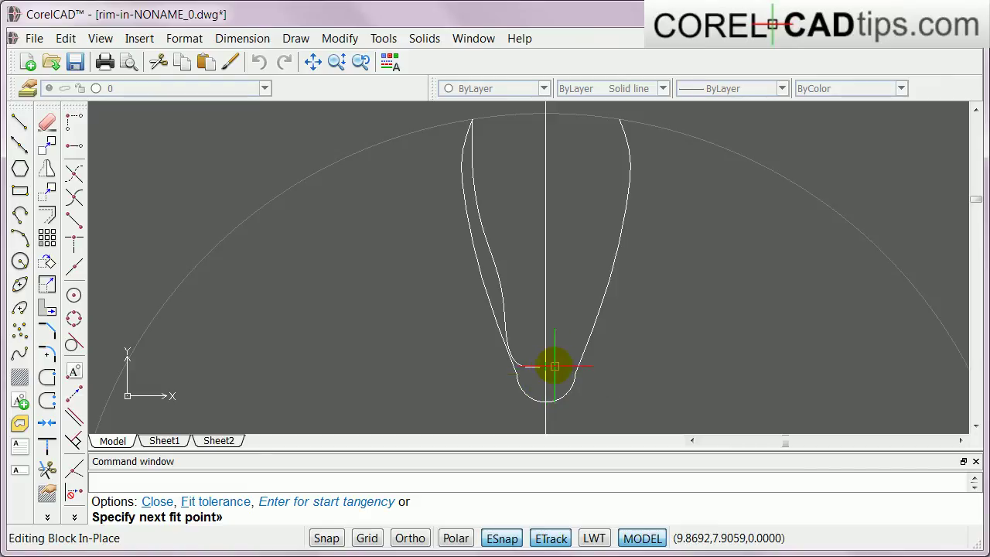
pyautogui.press('Return')
pyautogui.press('Return')
pyautogui.press('Return')
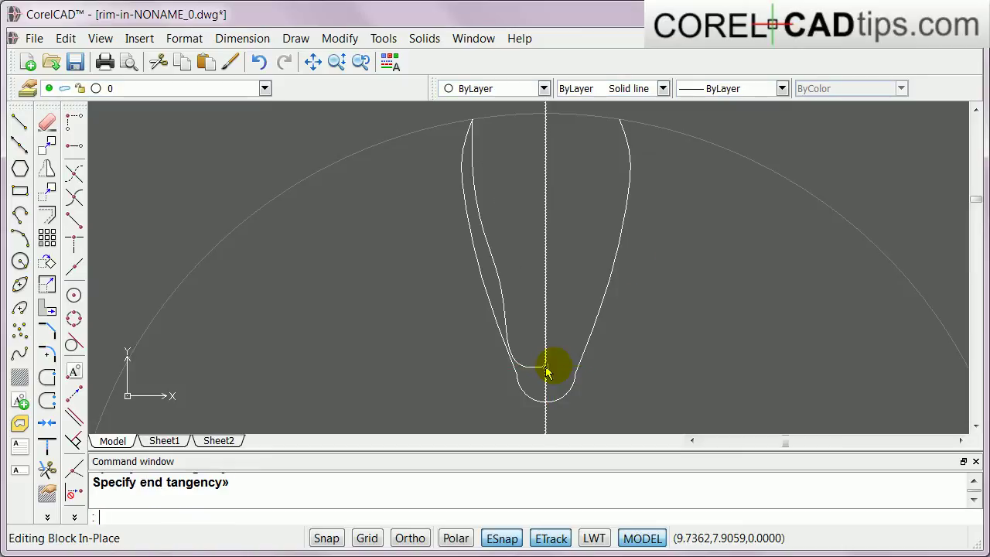
pyautogui.press('Return')
# - Stretch the new spline's second-to-last fit point slightly upward, away from the rounded tip
pyautogui.click(503, 301)
pyautogui.click(522, 368)
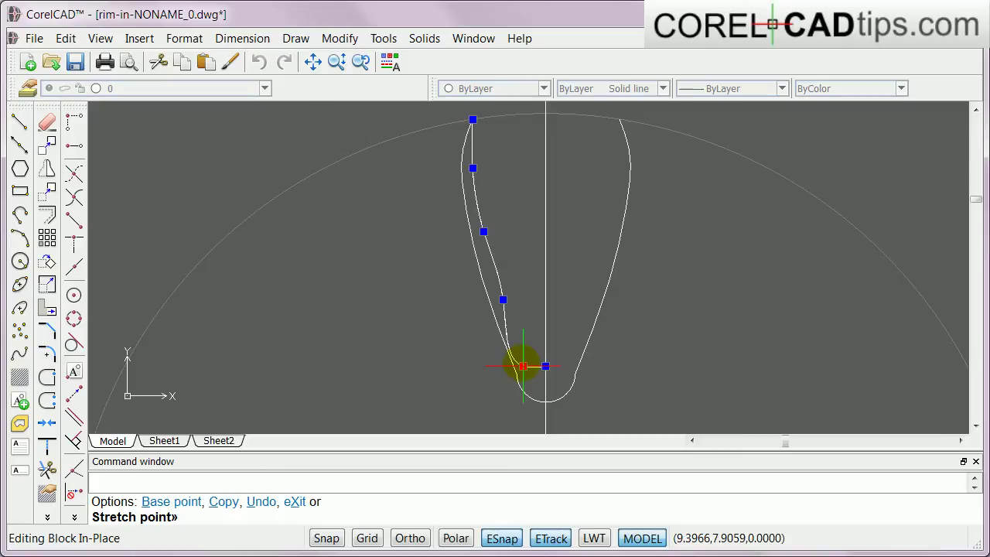
pyautogui.click(516, 346)
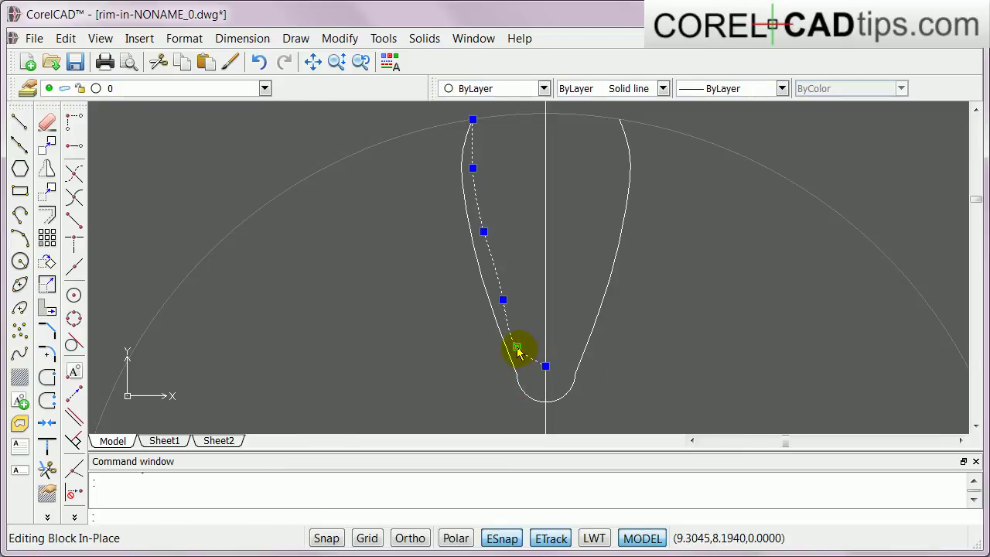
# - Try small adjustments to the spline's middle and lower fit points with entity snap and tracking active
pyautogui.click(517, 347)
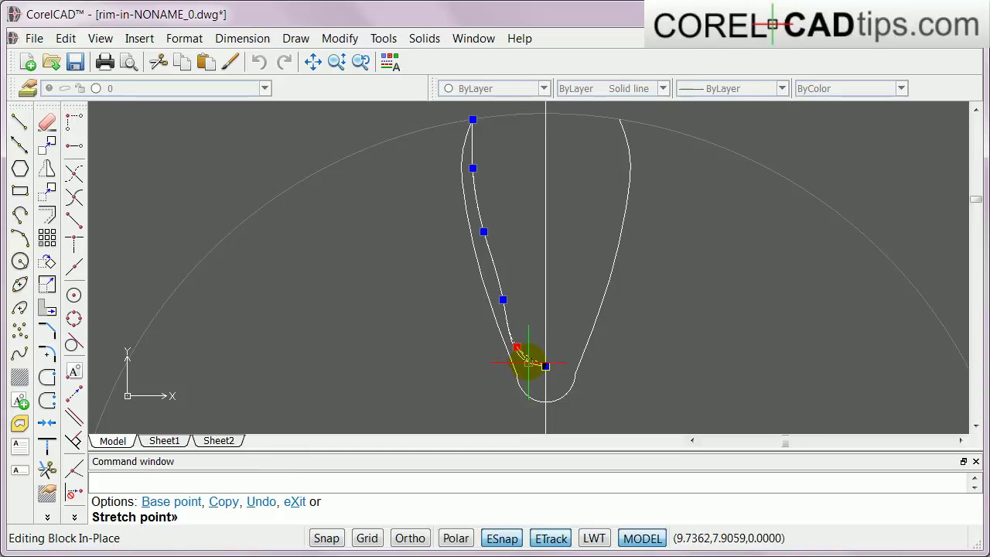
pyautogui.click(528, 361)
pyautogui.click(502, 300)
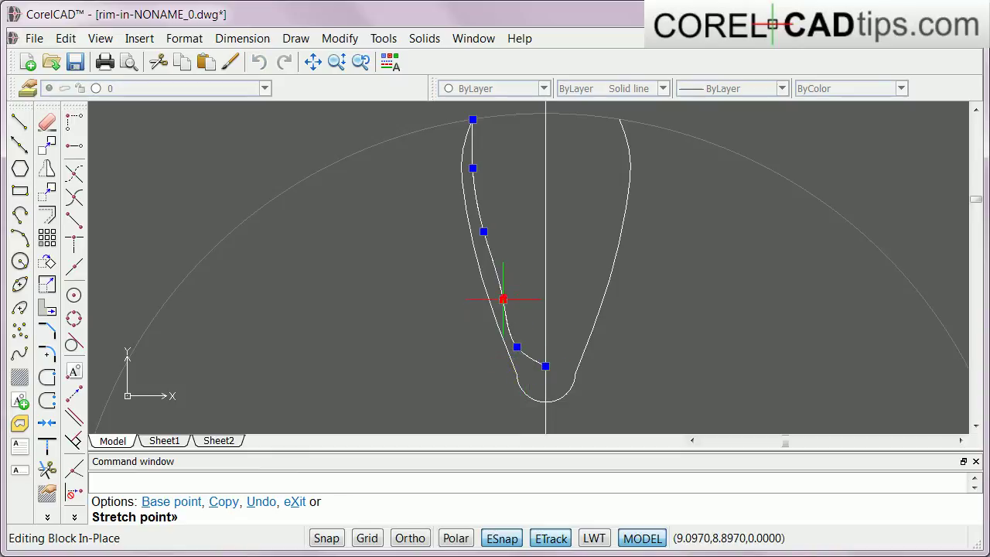
pyautogui.click(501, 299)
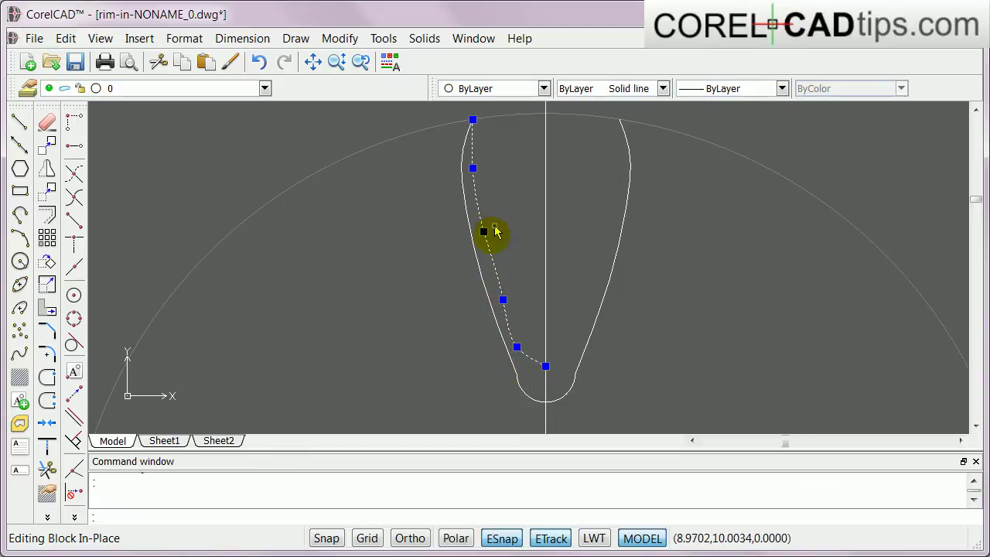
pyautogui.click(503, 300)
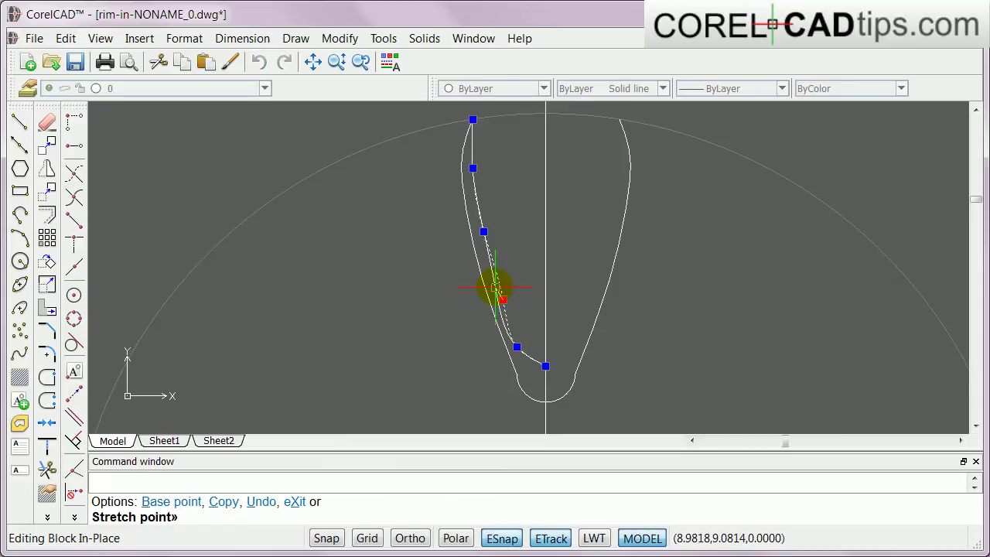
pyautogui.click(496, 286)
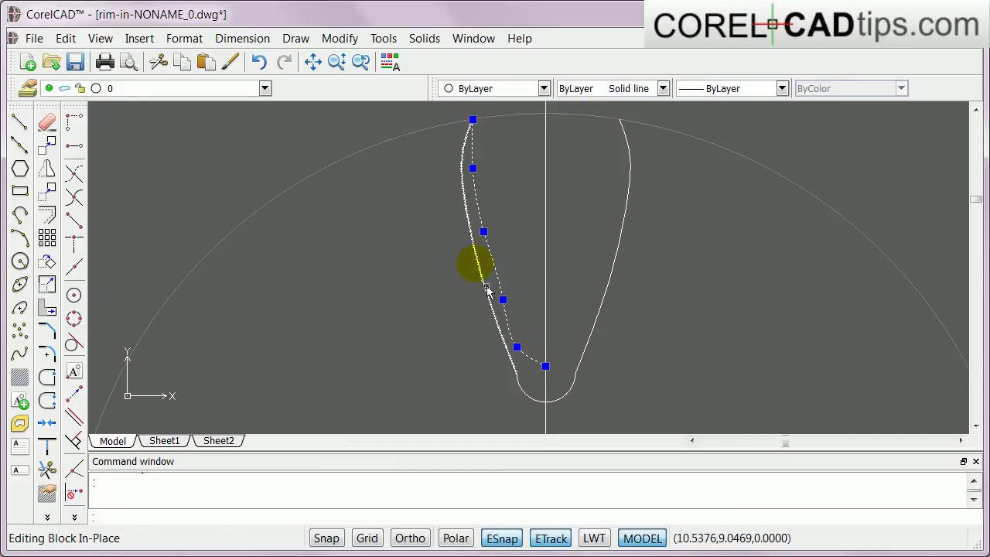
pyautogui.click(483, 228)
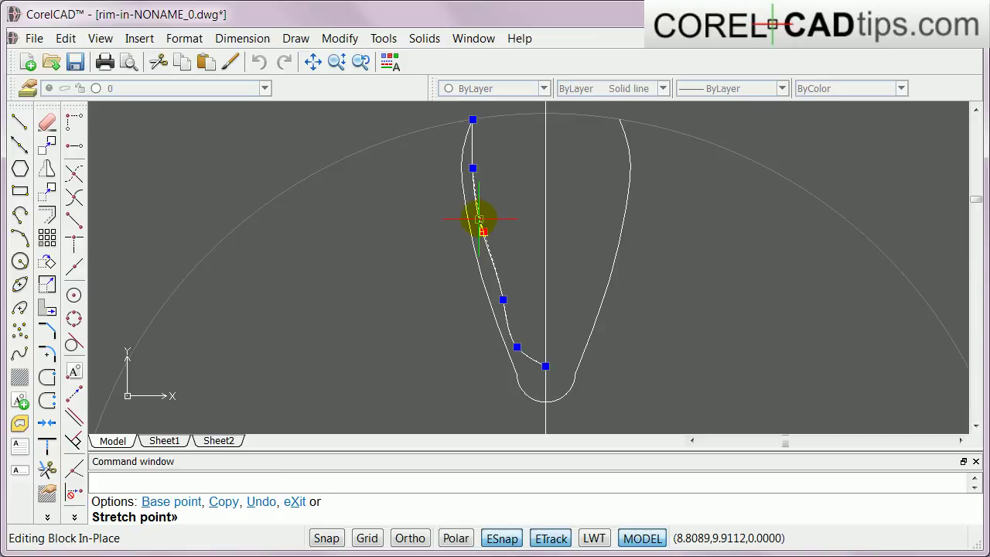
pyautogui.click(481, 220)
pyautogui.click(502, 300)
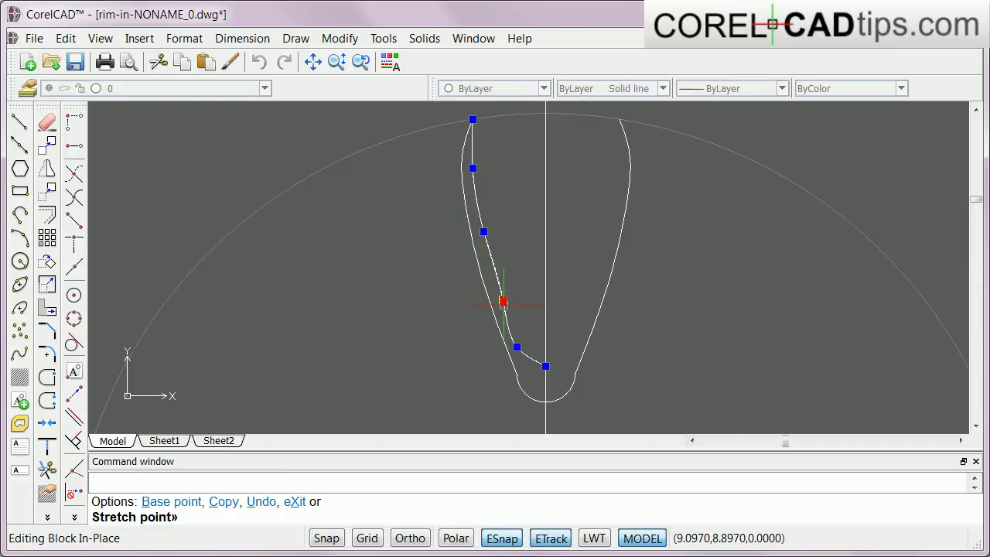
pyautogui.click(502, 302)
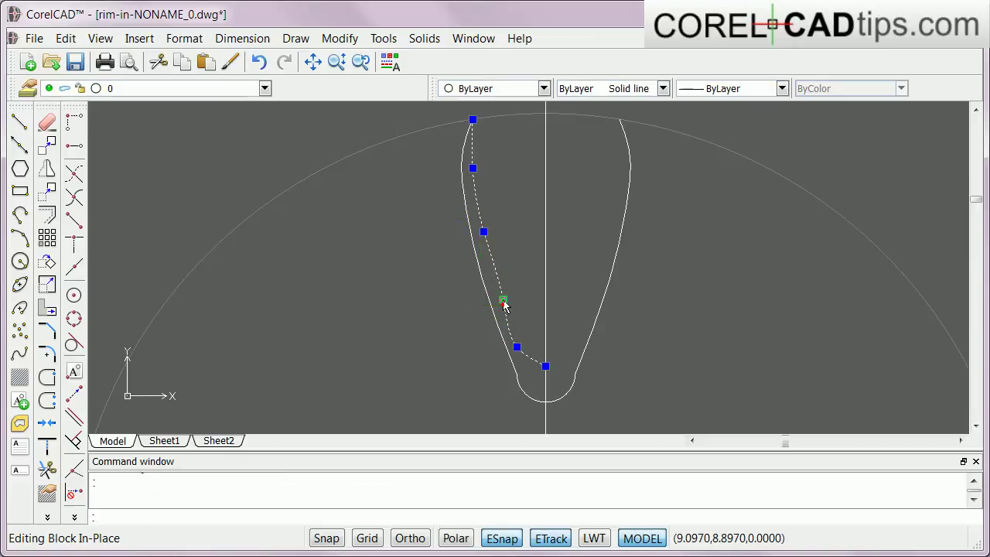
pyautogui.click(516, 347)
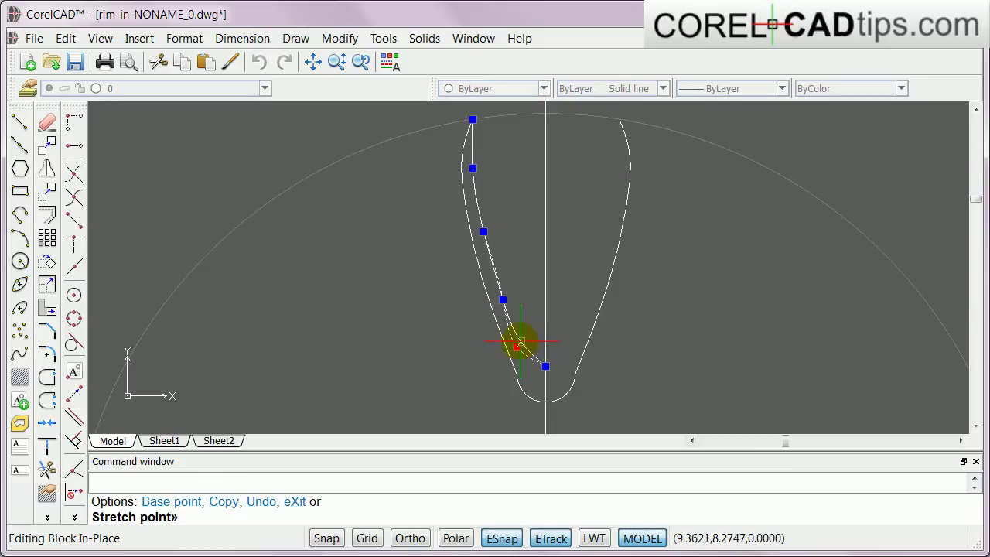
pyautogui.click(516, 347)
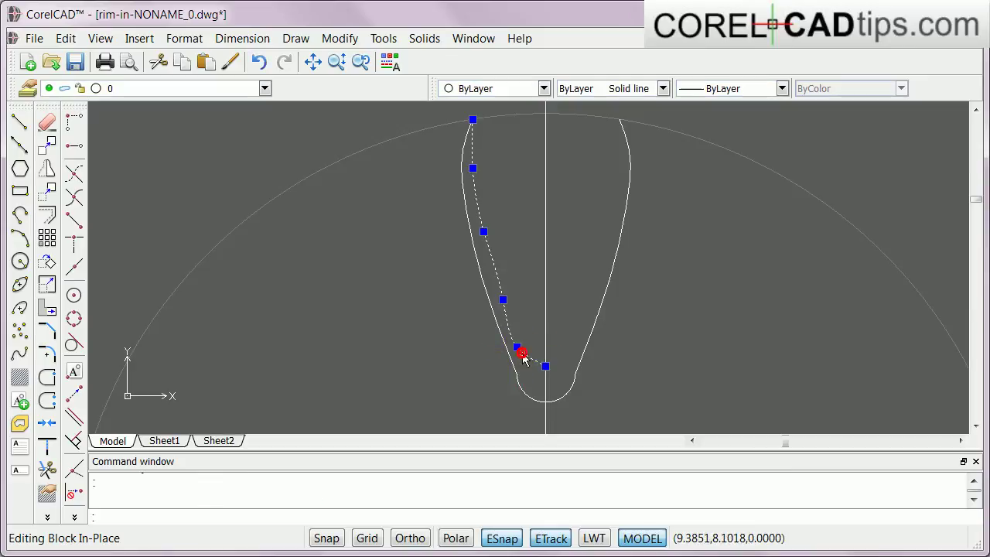
# - Turn off entity snap and entity tracking, and nudge the spline's second-to-last fit point slightly up and toward the centre line
pyautogui.click(504, 538)
pyautogui.click(548, 538)
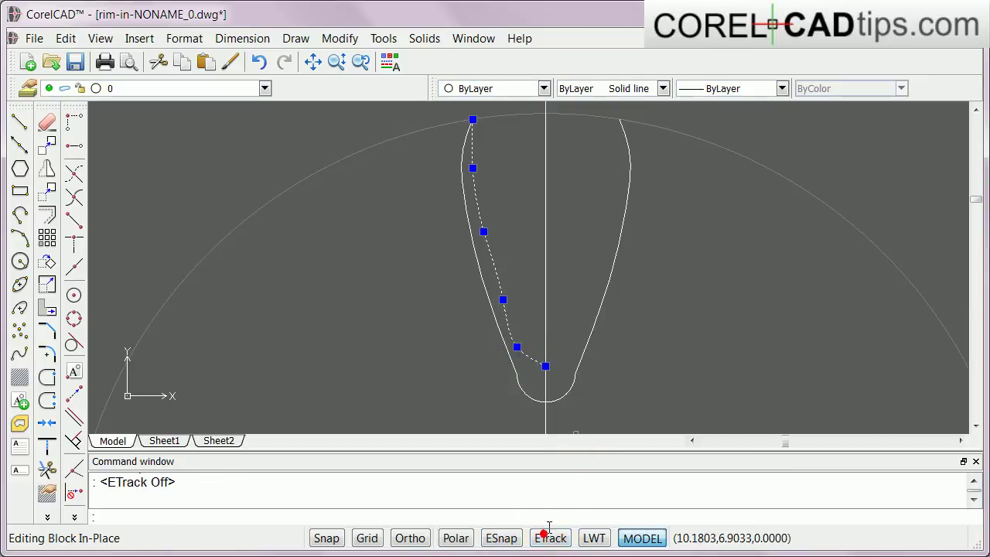
pyautogui.scroll(3, 520, 325)
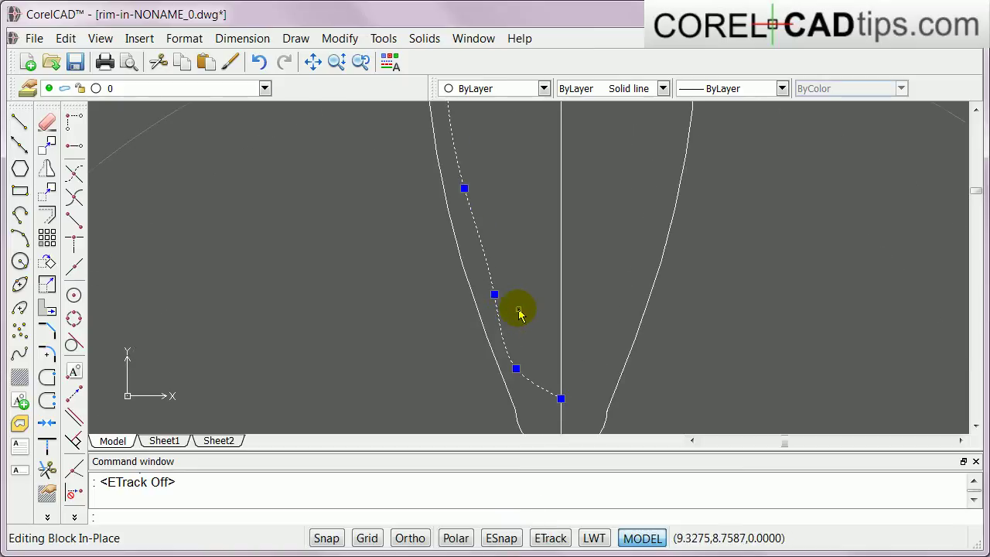
pyautogui.click(515, 368)
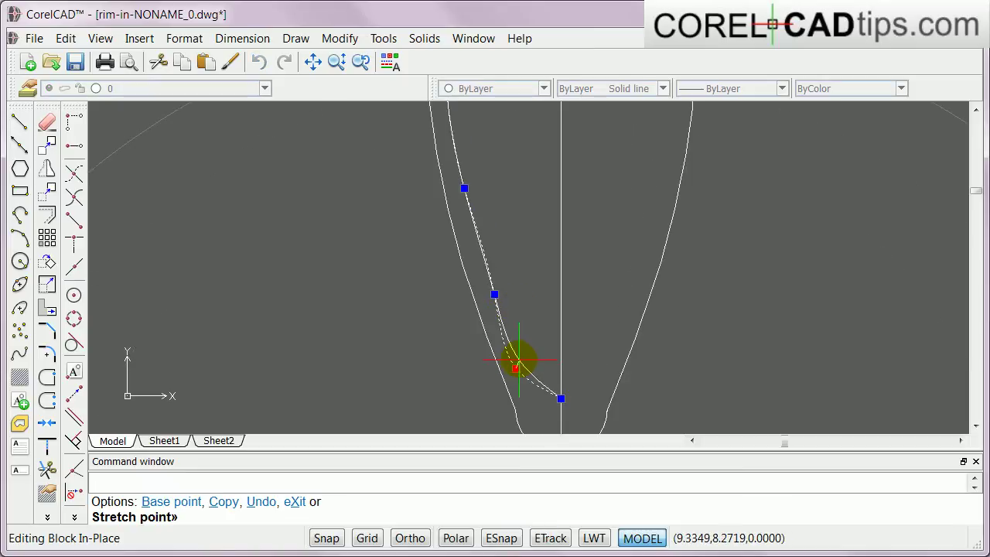
pyautogui.click(518, 360)
pyautogui.click(494, 294)
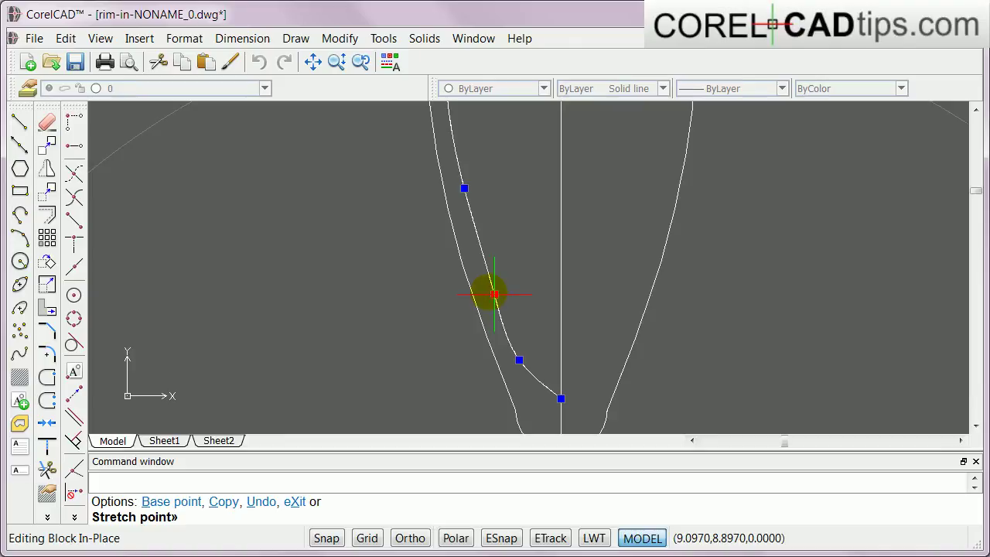
pyautogui.click(494, 295)
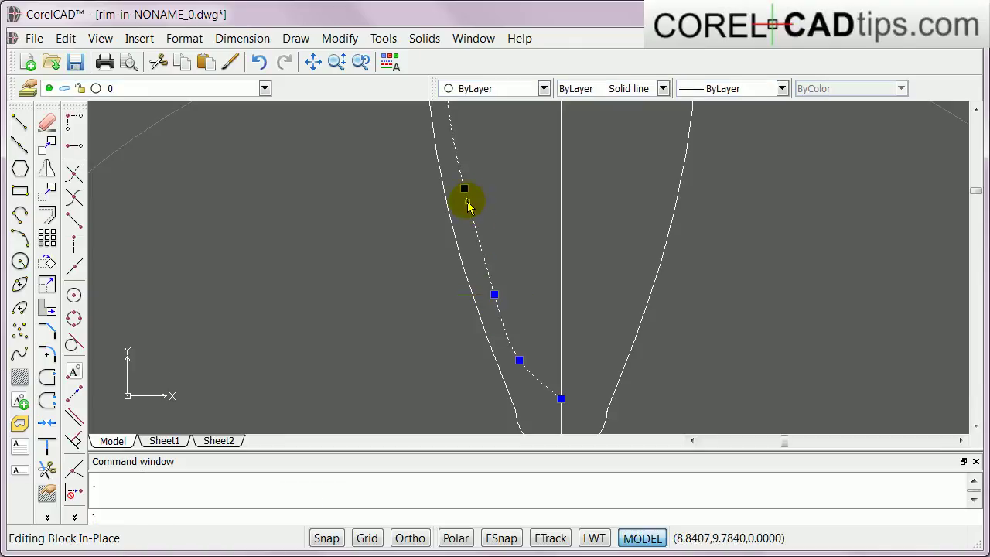
# - Stretch the spline's second-to-last fit point down to its endpoint on the centre line, and deselect the spline
pyautogui.scroll(-1, 532, 229)
pyautogui.scroll(-1, 532, 229)
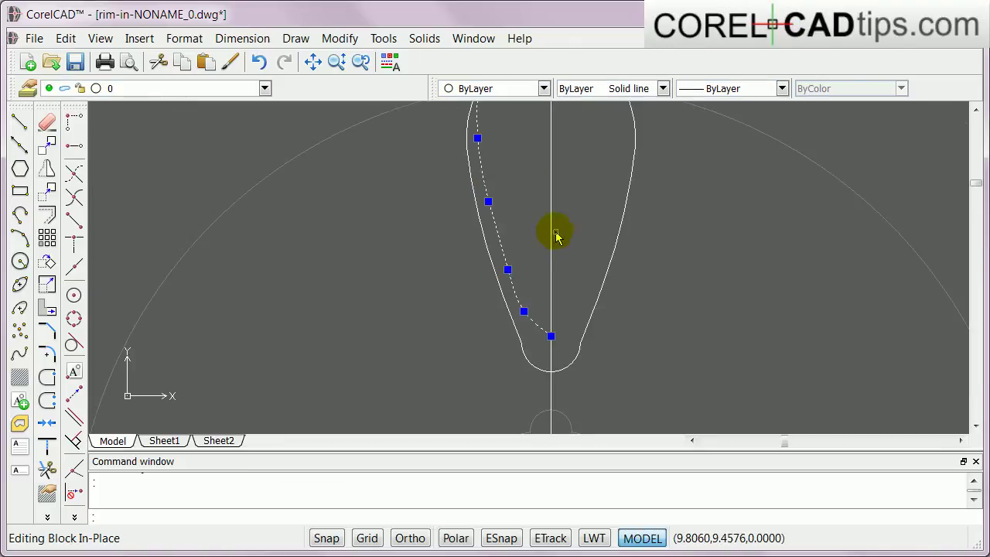
pyautogui.scroll(-1, 540, 194)
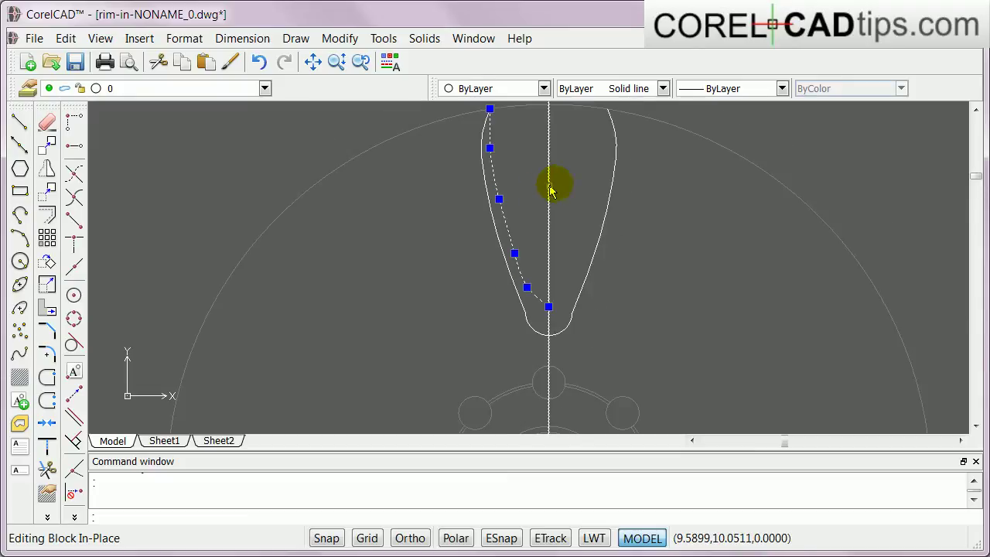
pyautogui.click(974, 109)
pyautogui.scroll(3, 534, 236)
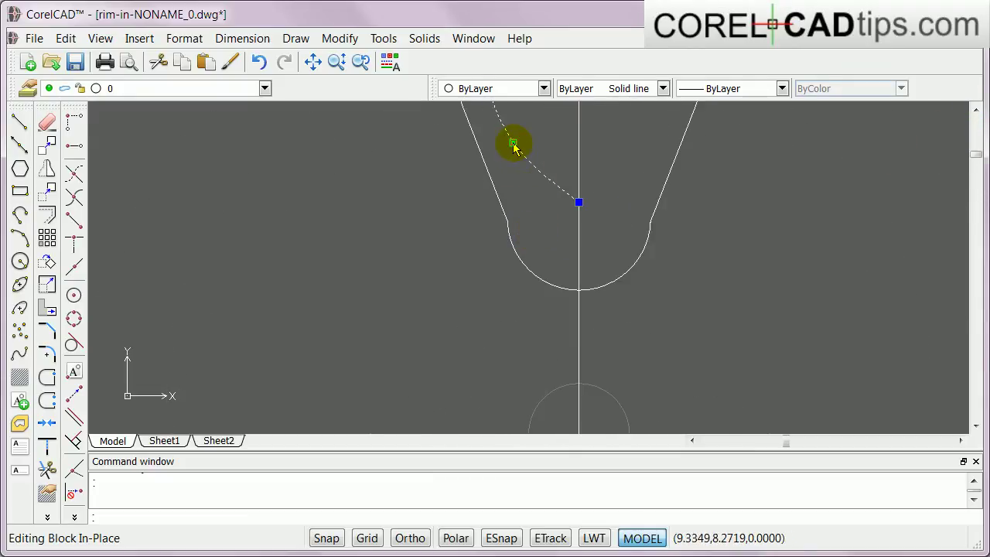
pyautogui.click(512, 142)
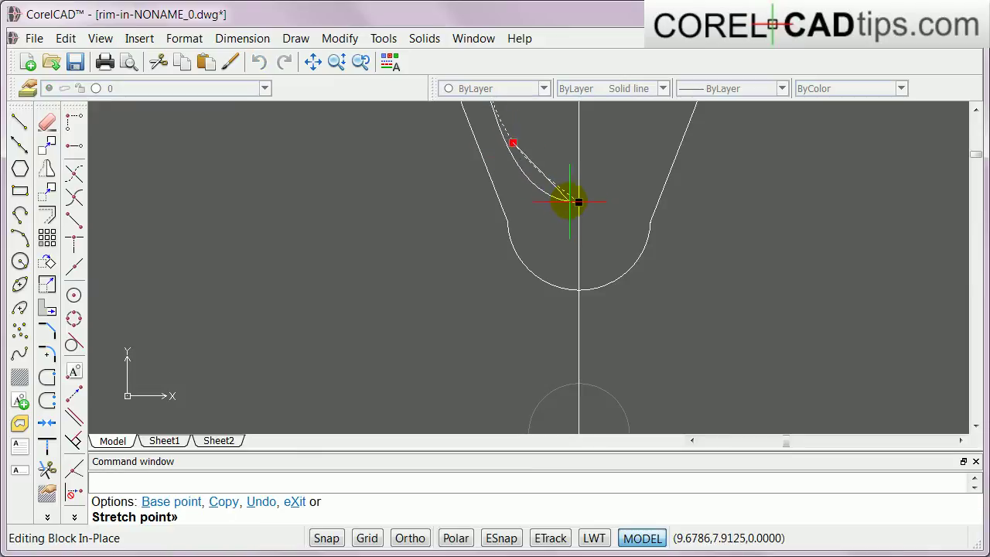
pyautogui.click(579, 201)
pyautogui.scroll(-6, 576, 213)
pyautogui.scroll(5, 541, 143)
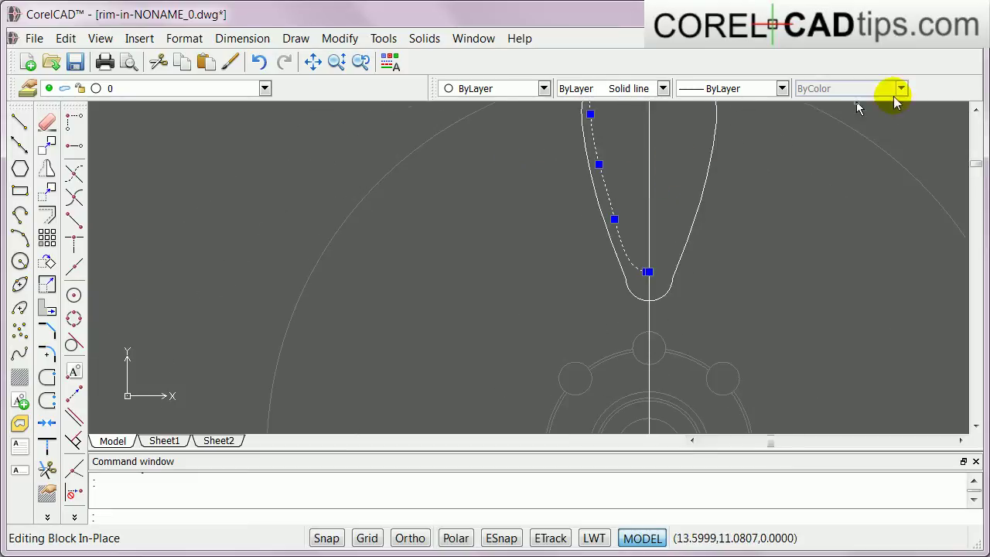
pyautogui.moveTo(763, 192); pyautogui.dragTo(641, 304, button='middle')
pyautogui.moveTo(825, 317); pyautogui.dragTo(807, 298, button='middle')
pyautogui.scroll(-3, 638, 250)
pyautogui.scroll(5, 628, 258)
pyautogui.press('Escape')
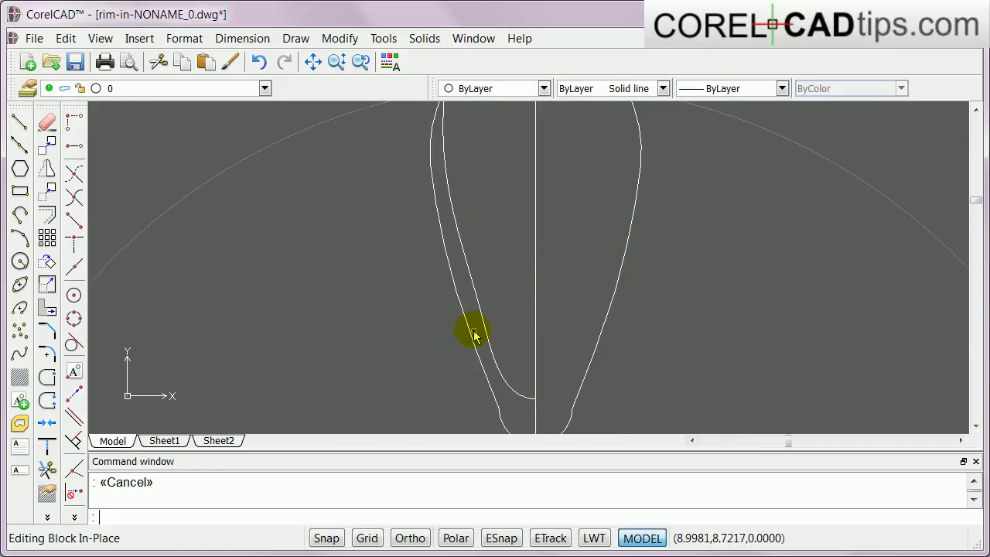
# - Mirror the inner spline across the vertical centre line with entity snap and tracking turned on, keeping the source spline
pyautogui.scroll(-3, 473, 290)
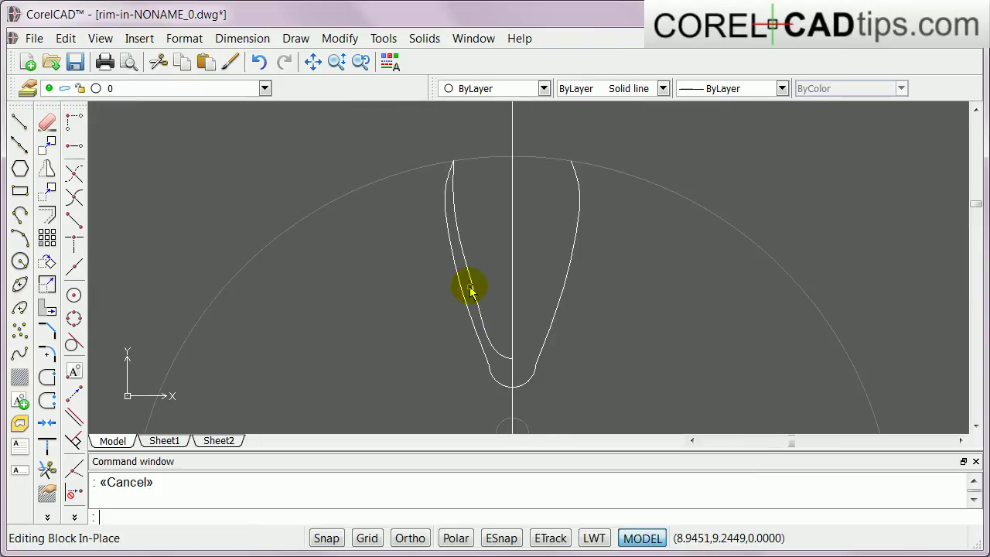
pyautogui.click(51, 170)
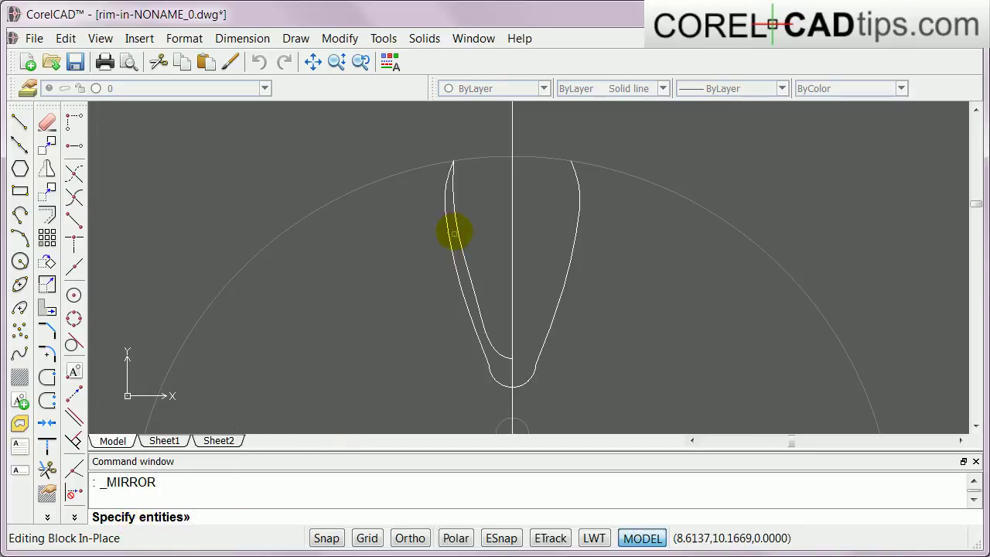
pyautogui.click(456, 225)
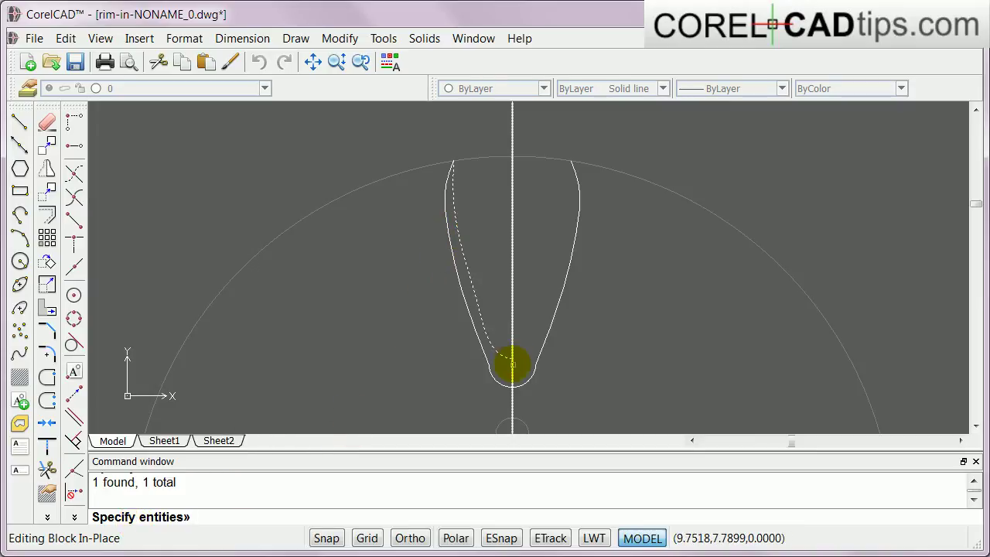
pyautogui.press('Return')
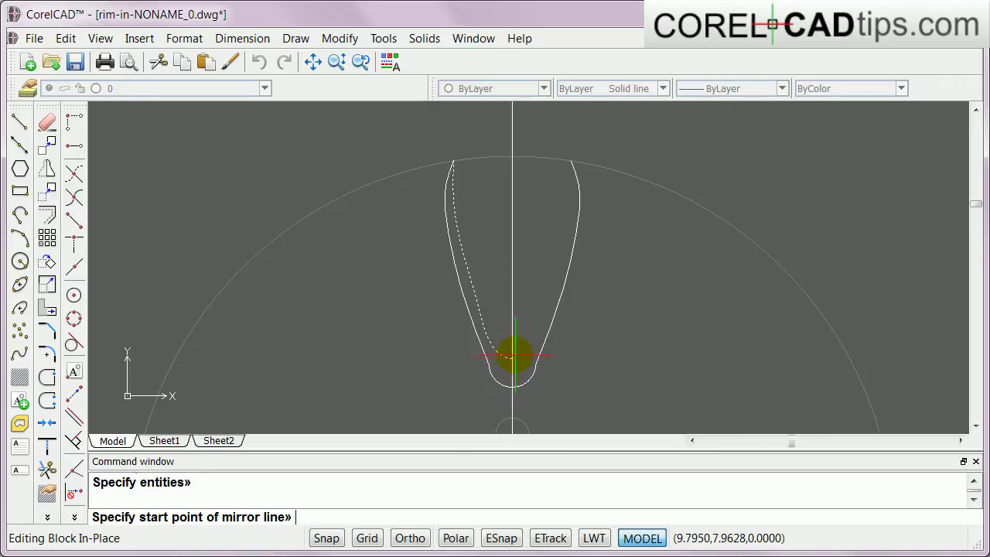
pyautogui.click(501, 537)
pyautogui.click(550, 537)
pyautogui.click(512, 357)
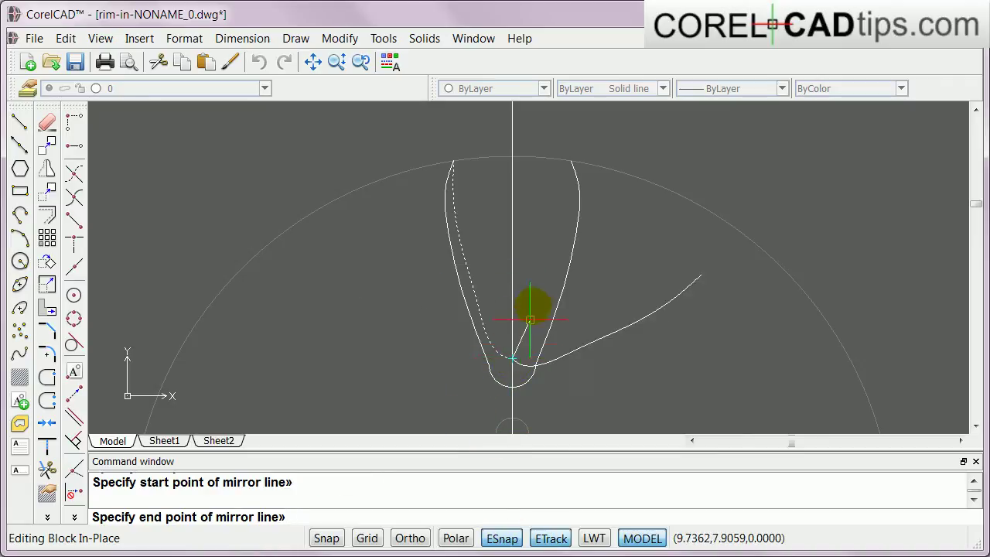
pyautogui.click(511, 158)
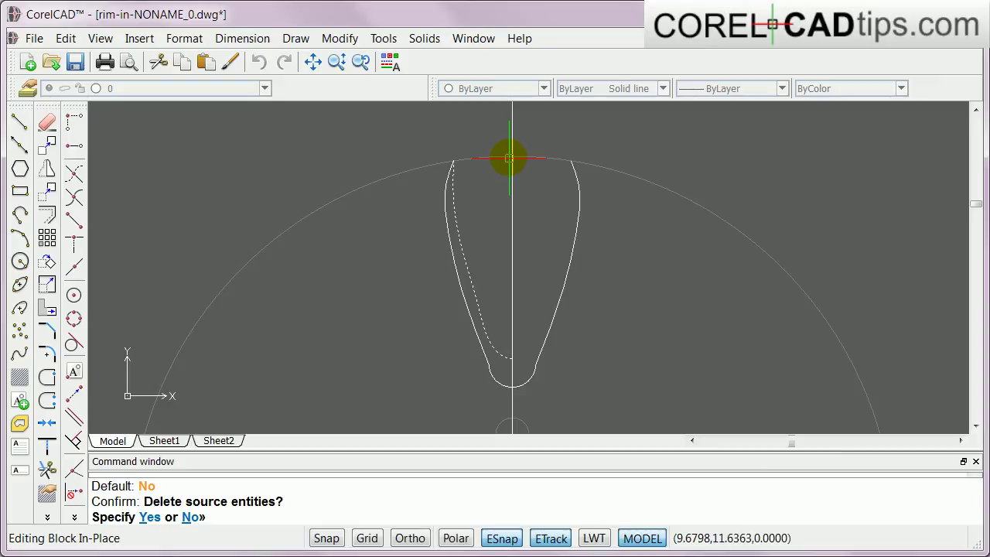
pyautogui.write('n')
pyautogui.press('Return')
pyautogui.scroll(-2, 547, 230)
pyautogui.scroll(2, 542, 272)
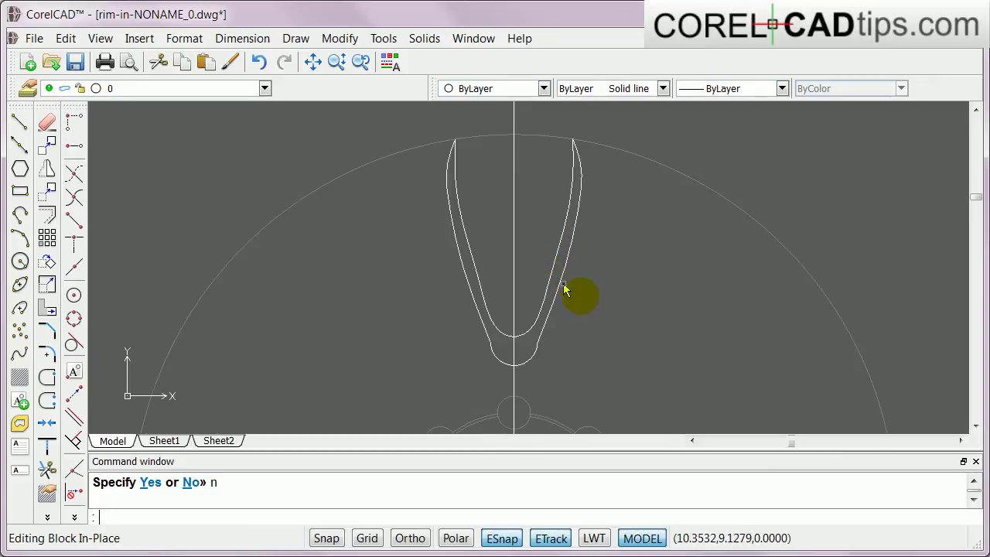
# - Close the rim component and save its changes
pyautogui.scroll(-1, 568, 312)
pyautogui.scroll(-2, 569, 311)
pyautogui.scroll(2, 567, 316)
pyautogui.scroll(1, 565, 317)
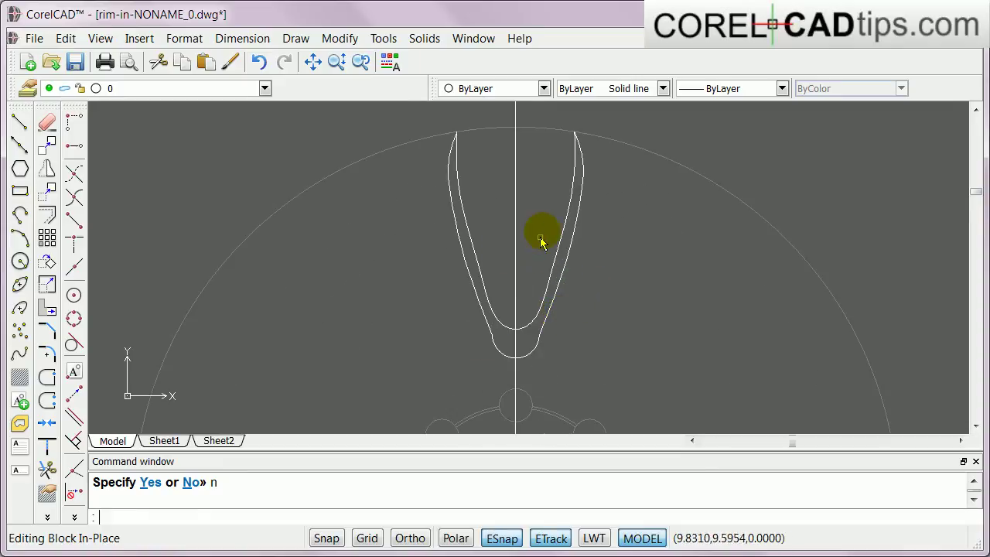
pyautogui.rightClick(393, 233)
pyautogui.click(466, 508)
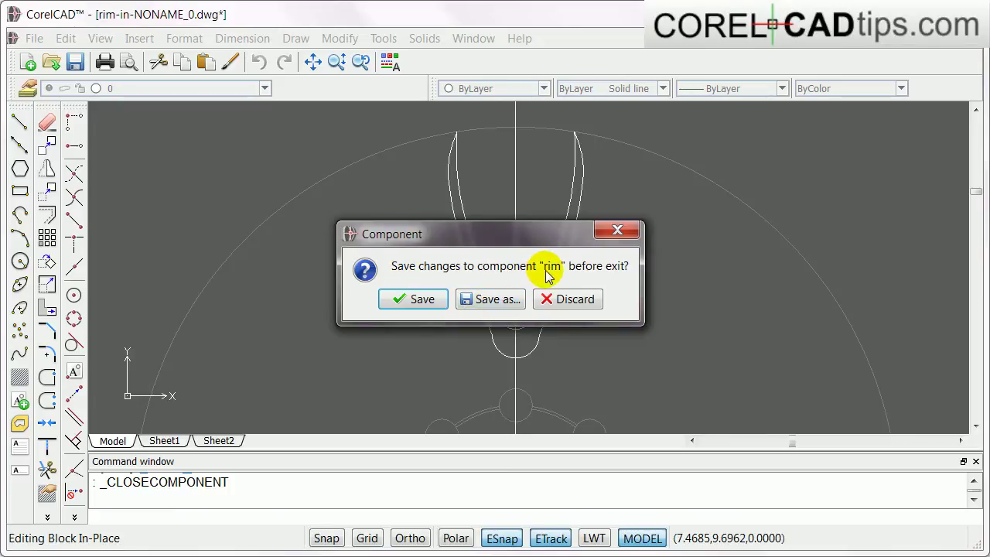
pyautogui.click(421, 299)
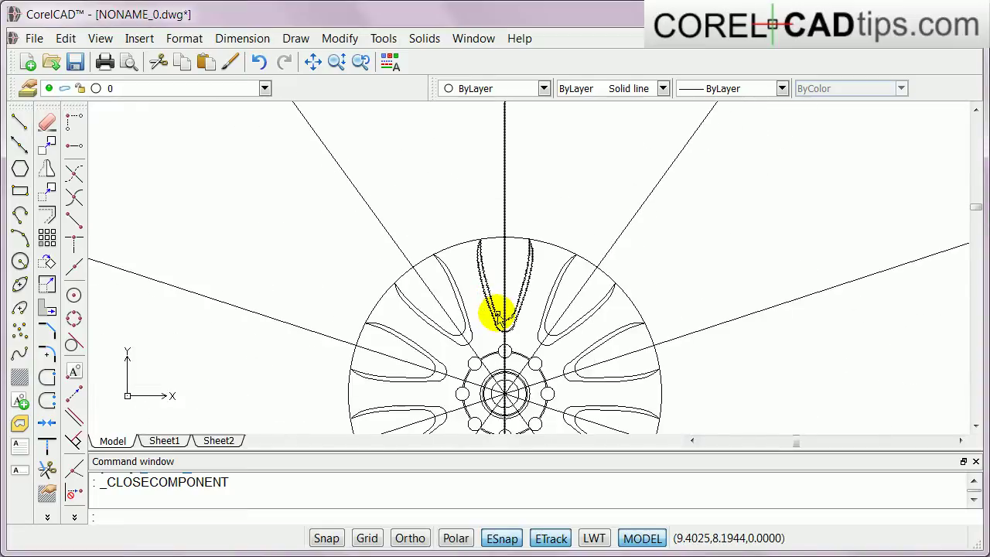
# - Reopen the rim block for in-place editing from the top spoke and delete its vertical centre line
pyautogui.scroll(4, 498, 314)
pyautogui.scroll(-10, 499, 313)
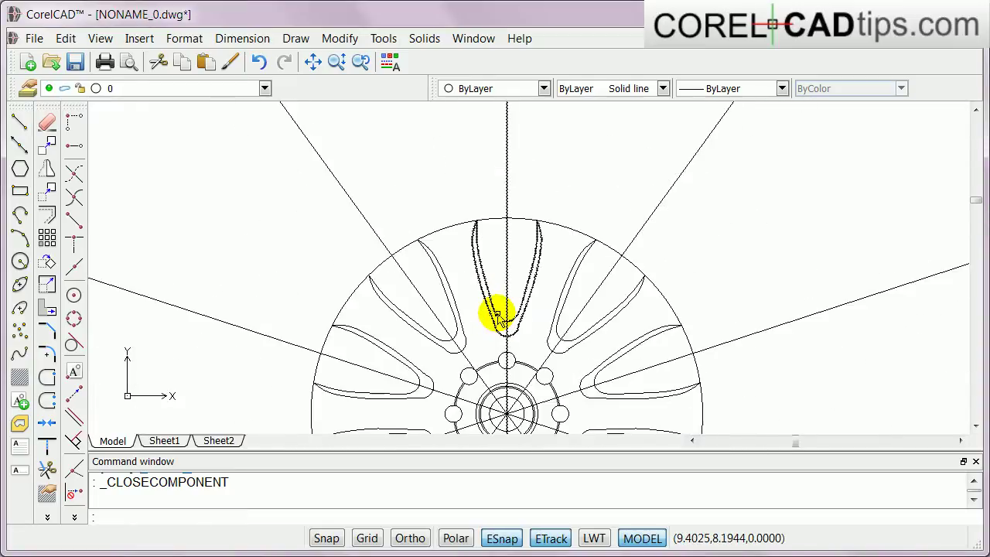
pyautogui.scroll(8, 499, 314)
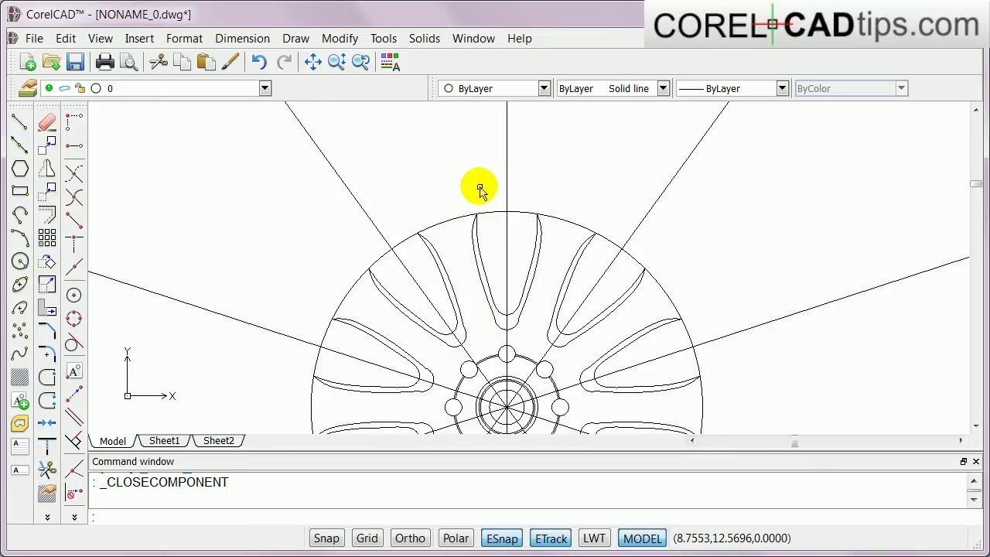
pyautogui.scroll(-8, 530, 247)
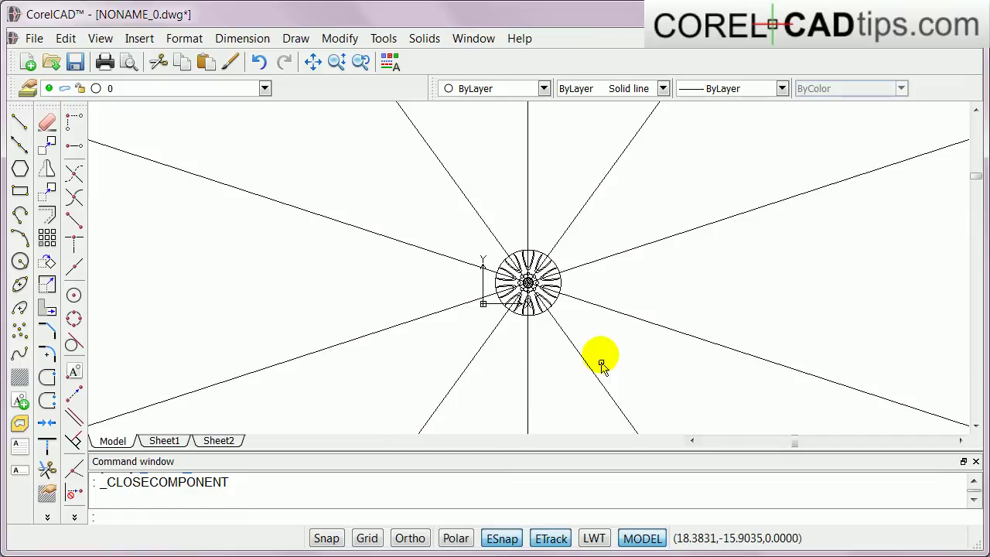
pyautogui.scroll(8, 585, 266)
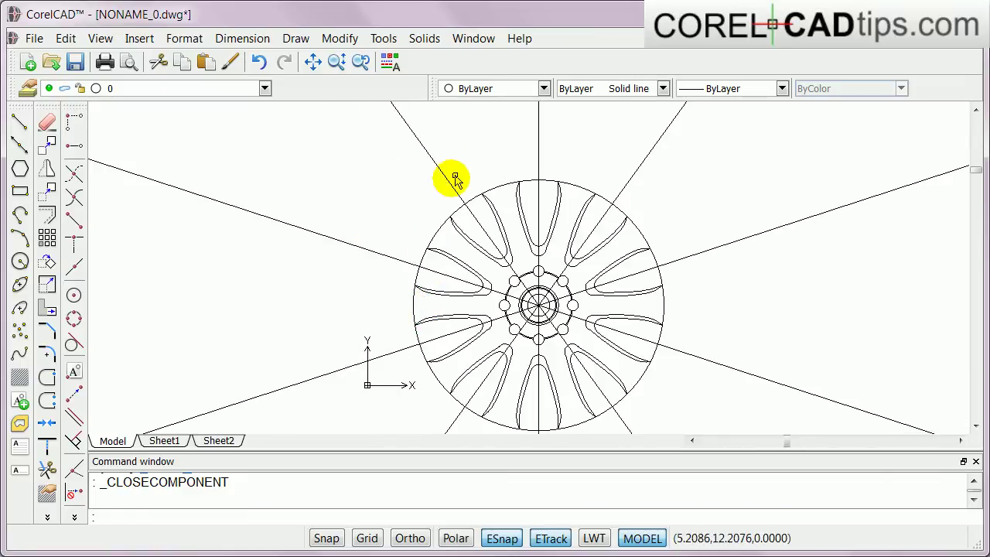
pyautogui.click(554, 226)
pyautogui.rightClick(553, 223)
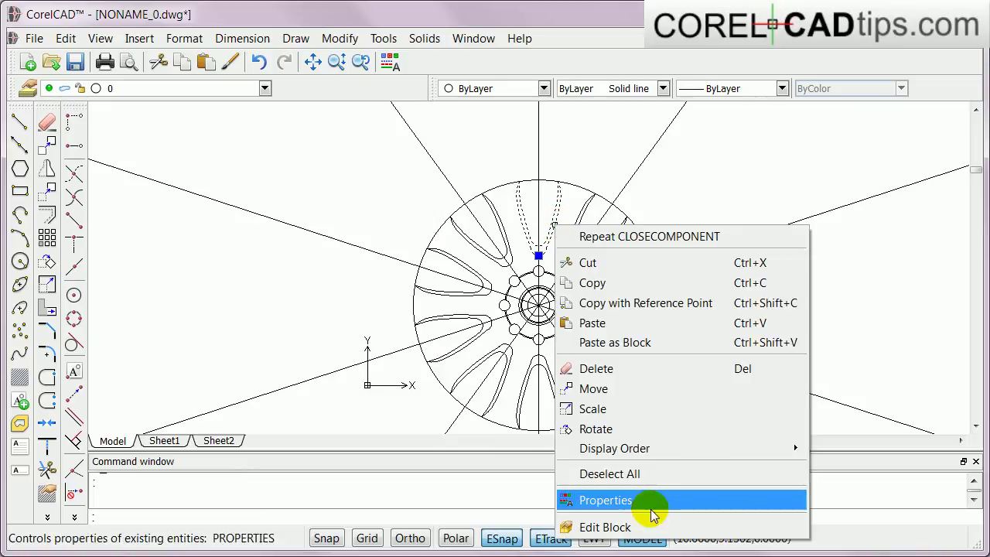
pyautogui.click(594, 527)
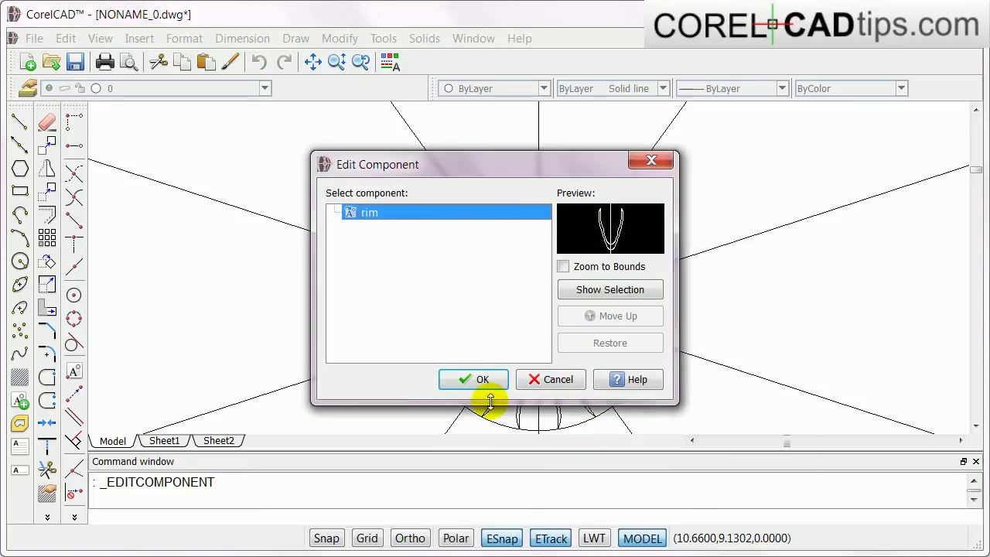
pyautogui.click(494, 379)
pyautogui.click(537, 157)
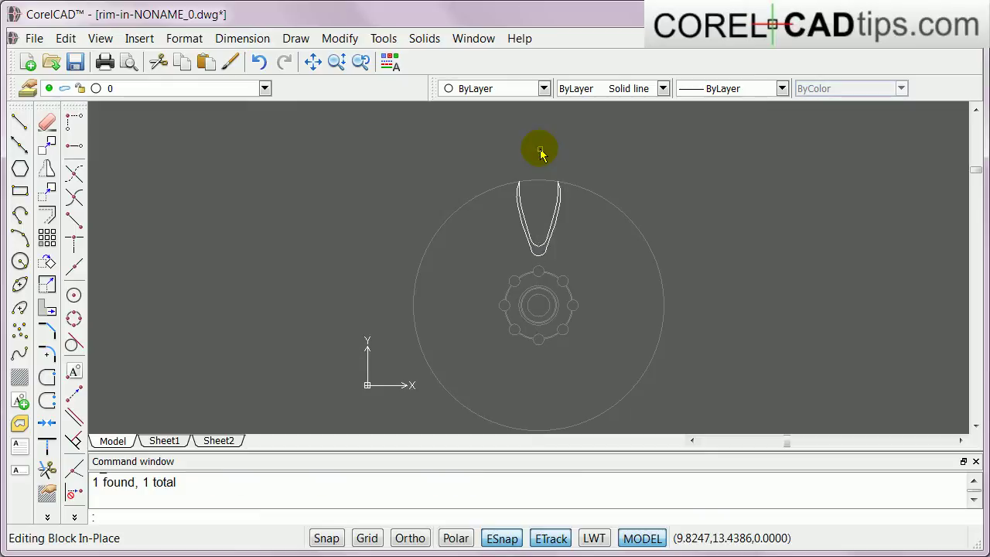
pyautogui.scroll(5, 541, 217)
# - Save the changes to the rim component on closing it, and check the whole wheel pattern
pyautogui.rightClick(545, 219)
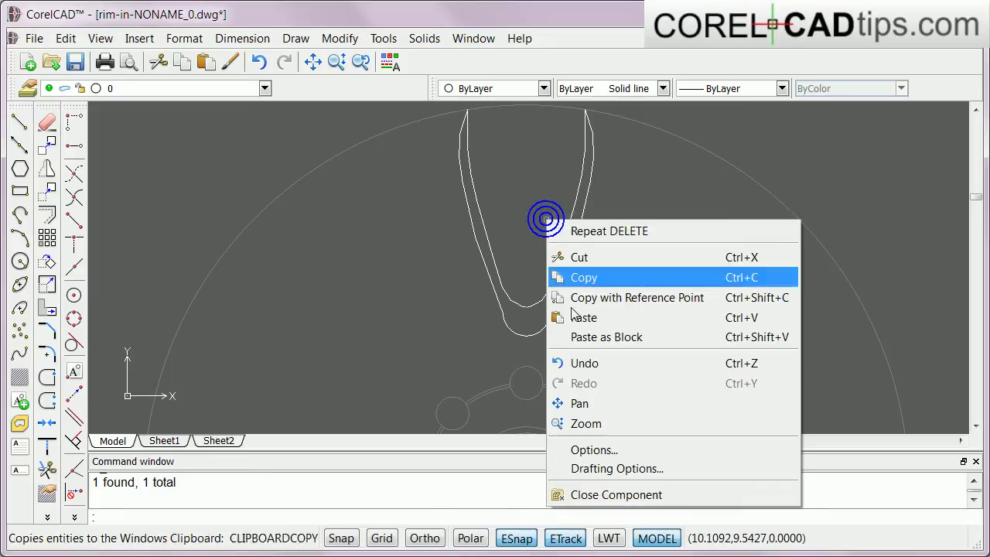
pyautogui.click(618, 494)
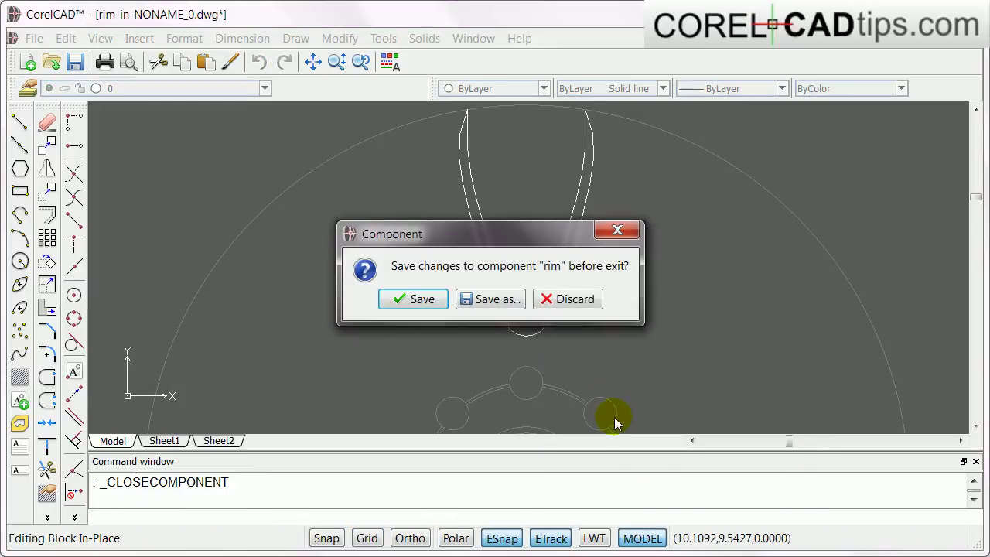
pyautogui.click(412, 299)
pyautogui.scroll(-5, 584, 282)
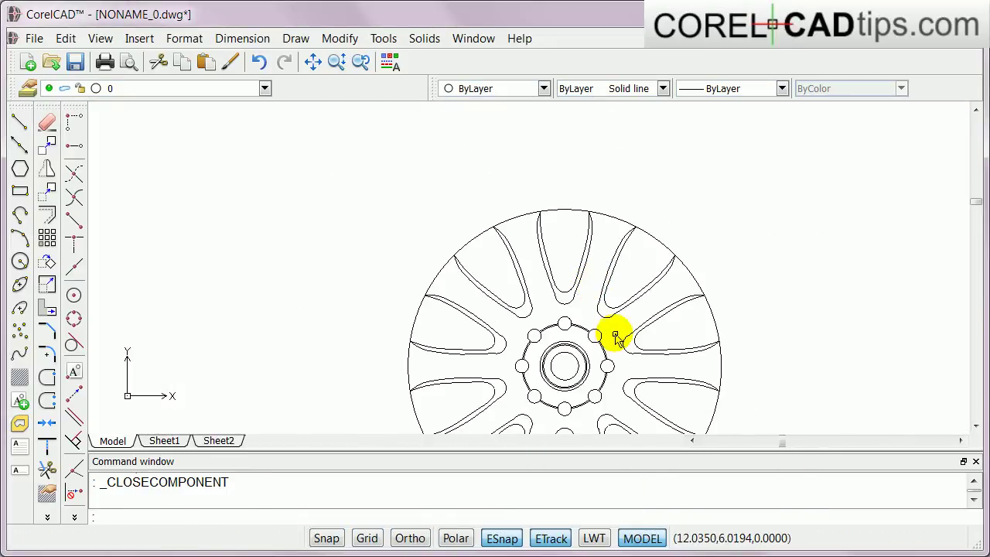
pyautogui.click(976, 426)
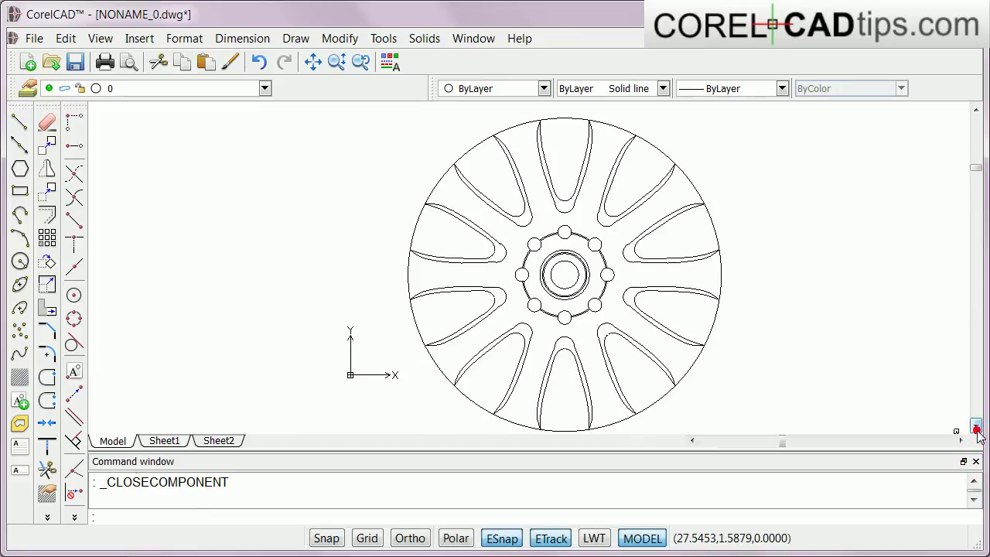
pyautogui.scroll(1, 536, 307)
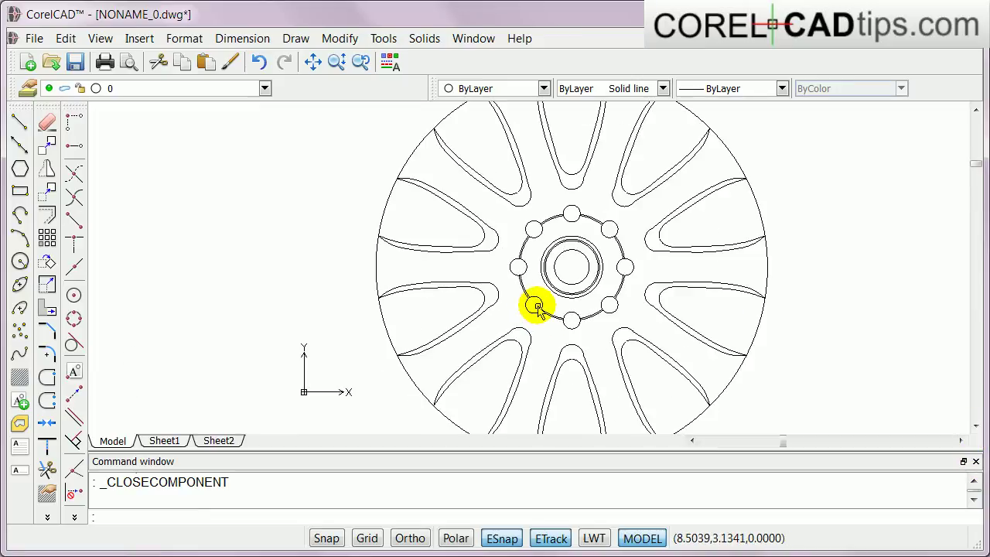
pyautogui.scroll(-1, 536, 307)
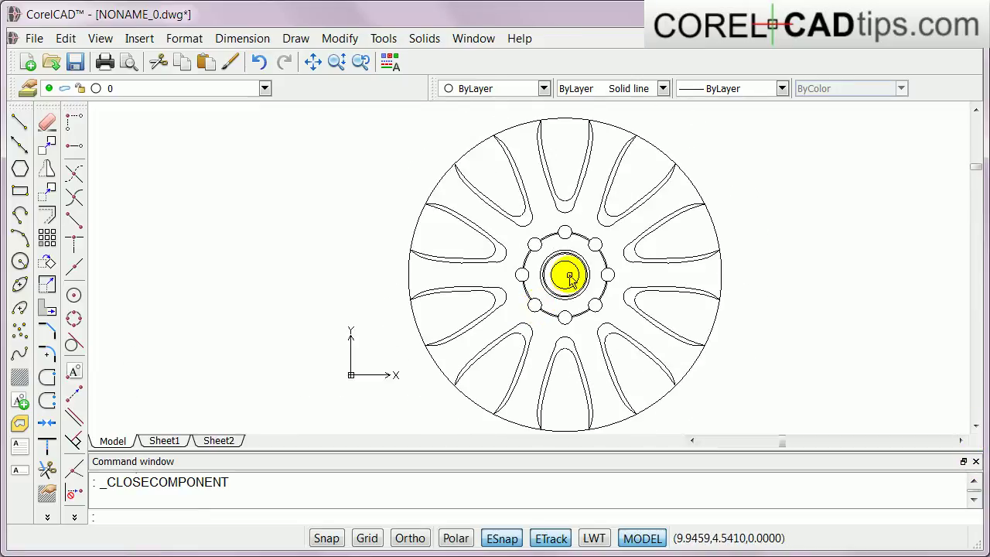
pyautogui.scroll(1, 570, 279)
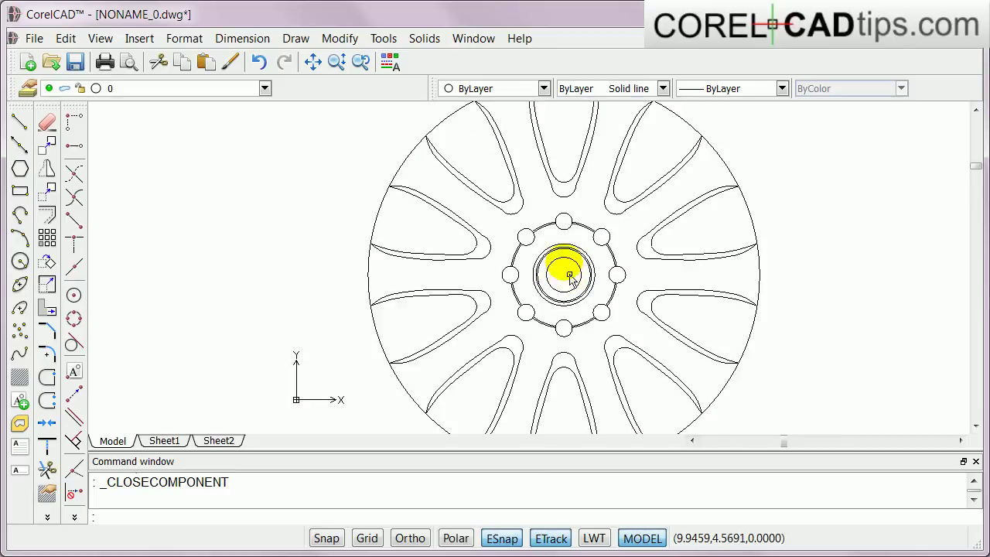
pyautogui.scroll(-2, 523, 268)
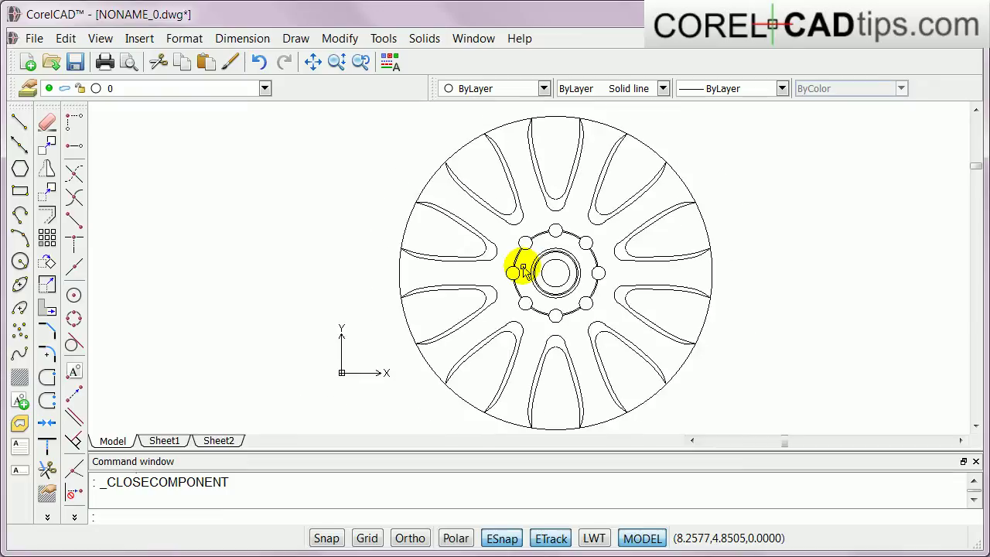
pyautogui.scroll(1, 552, 227)
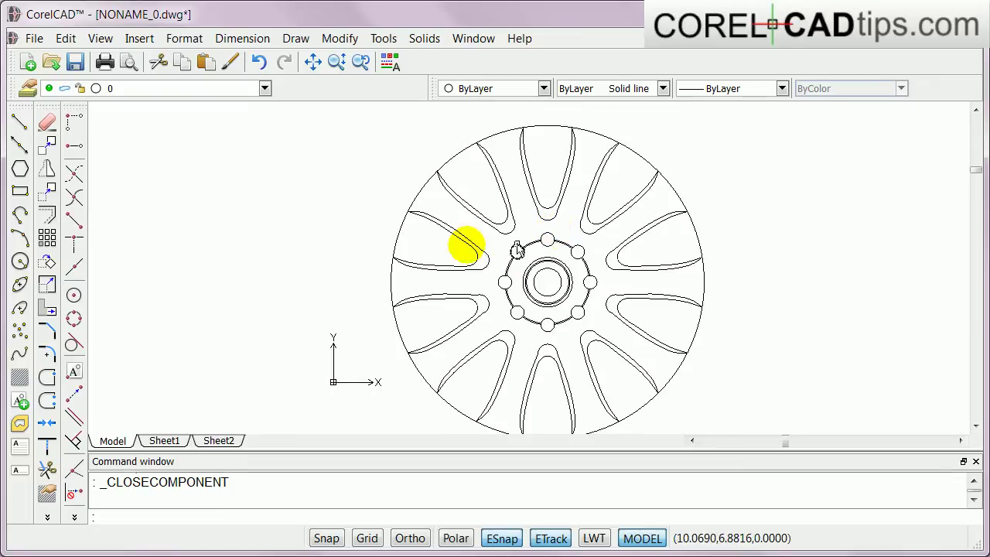
# - Draw a circle centred on the hub with a radius of about 7.5, just outside the rim's outer circle
pyautogui.click(20, 261)
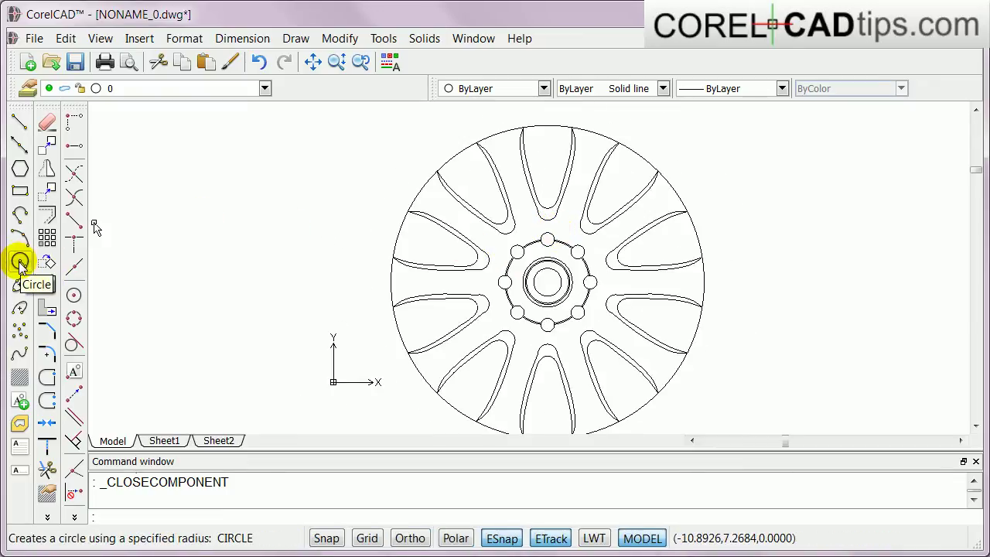
pyautogui.click(547, 283)
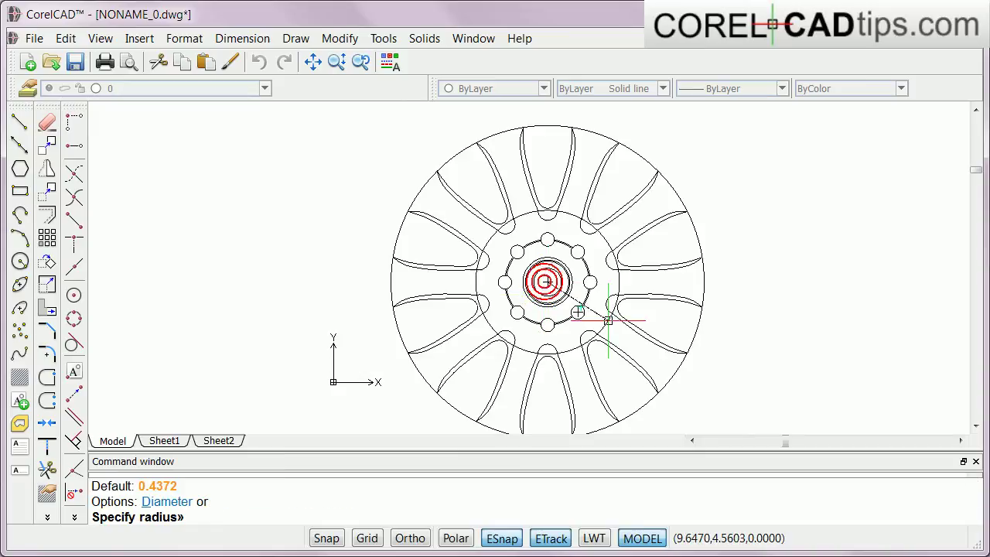
pyautogui.click(700, 341)
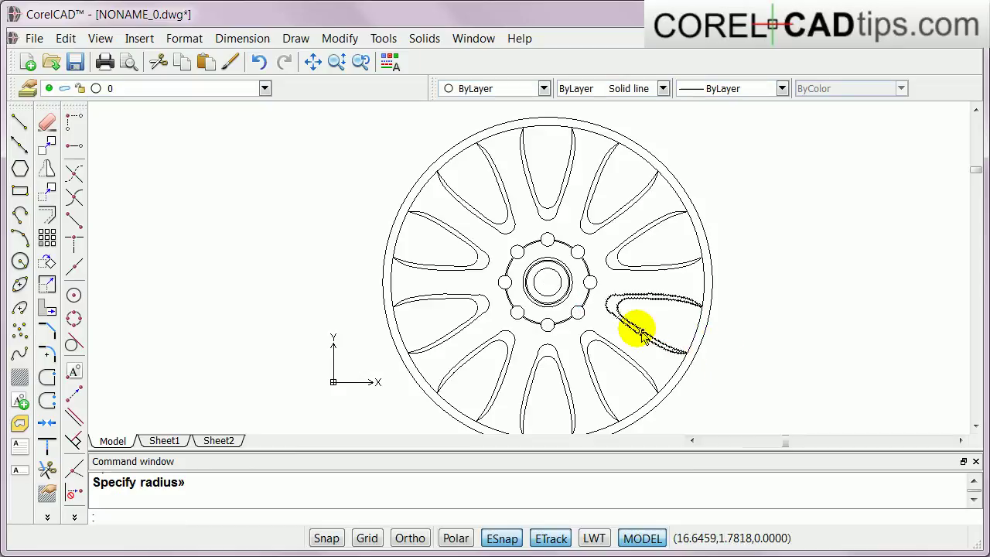
# - Try to draw another hub-centred circle close to the outermost rim circle, and undo it
pyautogui.click(20, 261)
pyautogui.click(547, 282)
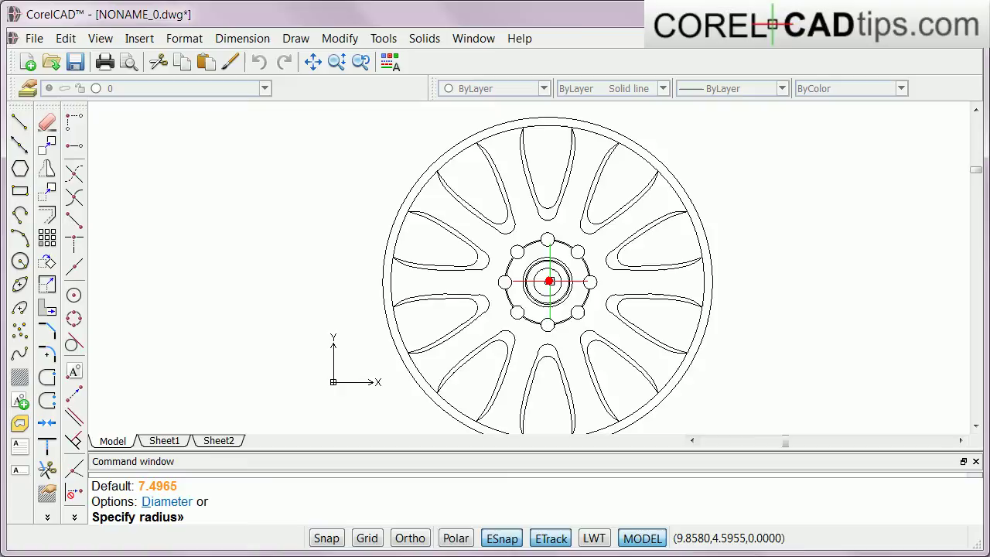
pyautogui.click(698, 361)
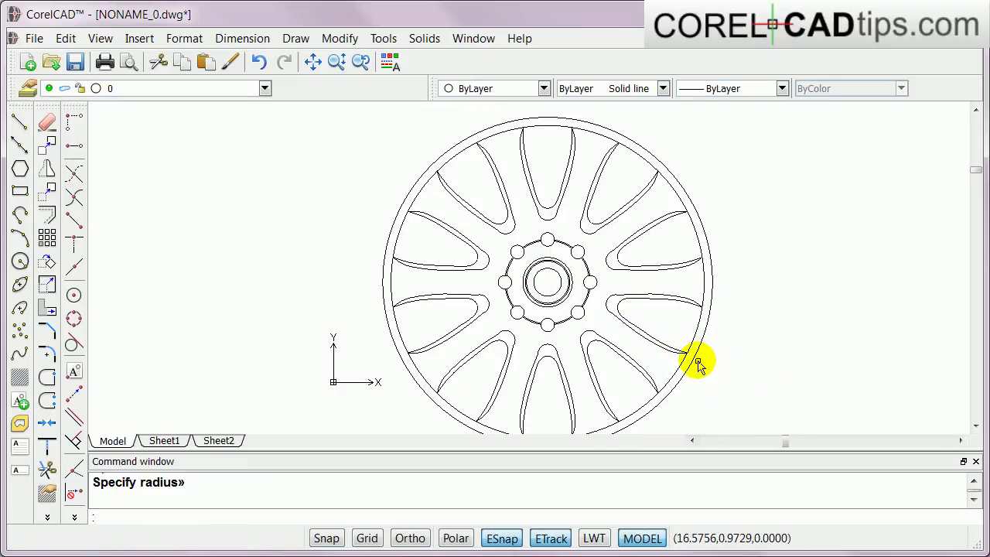
pyautogui.hotkey('ctrl', 'z')
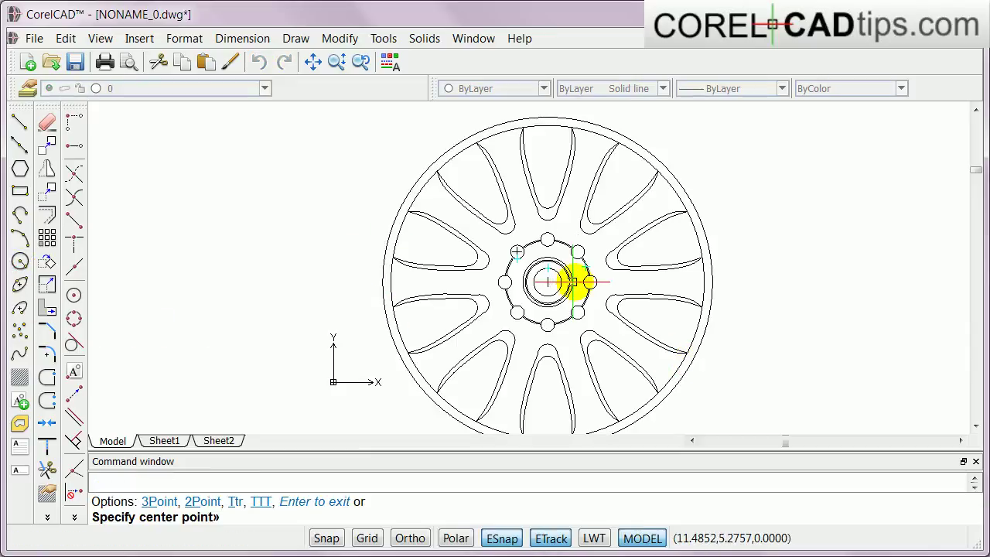
# - Draw another circle centred on the hub, slightly larger than the outermost rim circle, leaving a narrow gap between them
pyautogui.click(548, 281)
pyautogui.scroll(6, 713, 304)
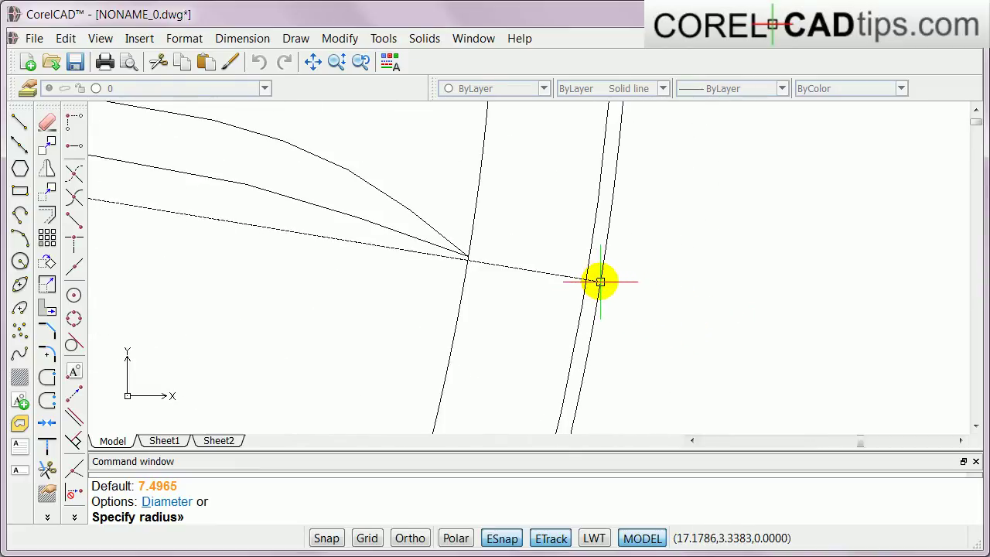
pyautogui.click(600, 282)
pyautogui.scroll(-2, 594, 289)
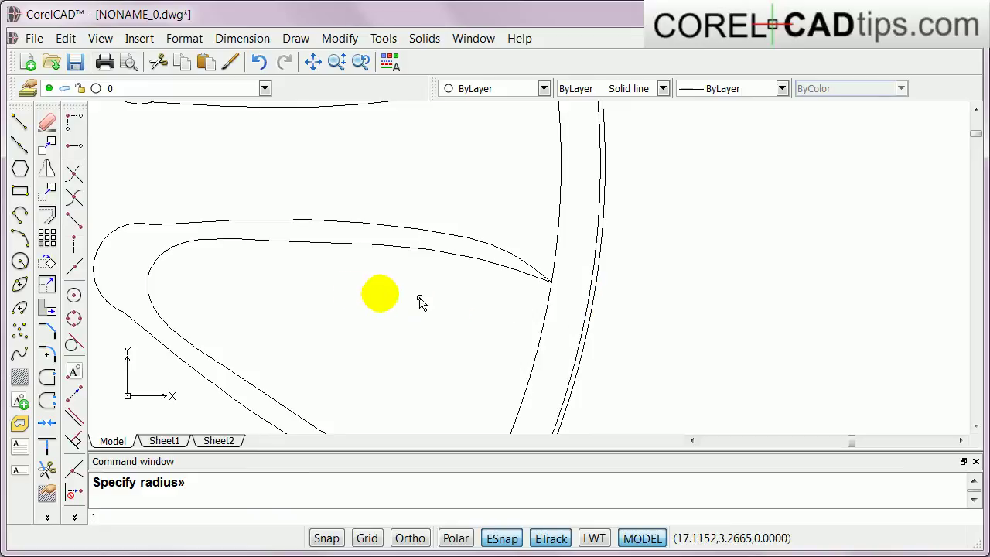
pyautogui.scroll(-3, 298, 289)
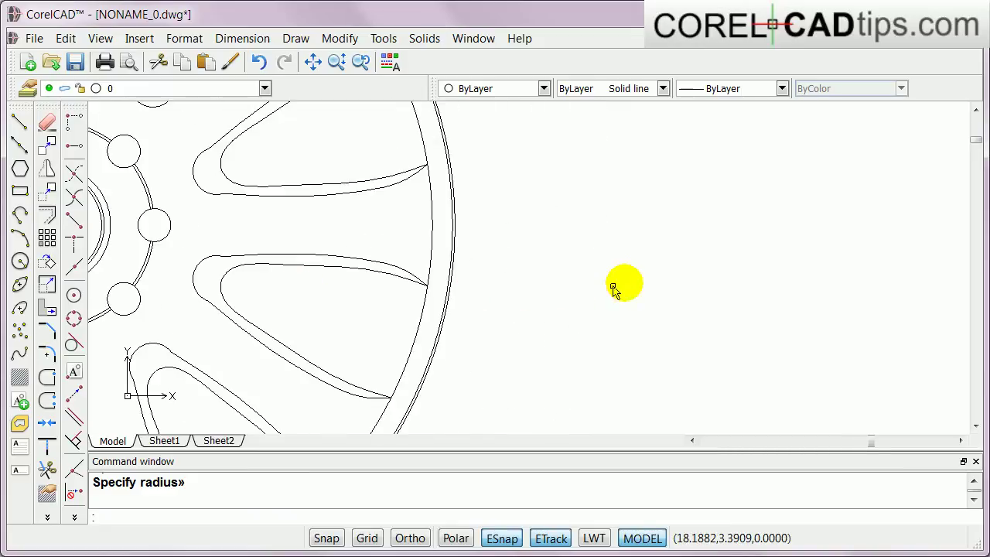
# - Draw a circle centred on the hub, slightly smaller than the circle at the outer ends of the spoke openings
pyautogui.rightClick(621, 283)
pyautogui.click(660, 466)
pyautogui.rightClick(616, 266)
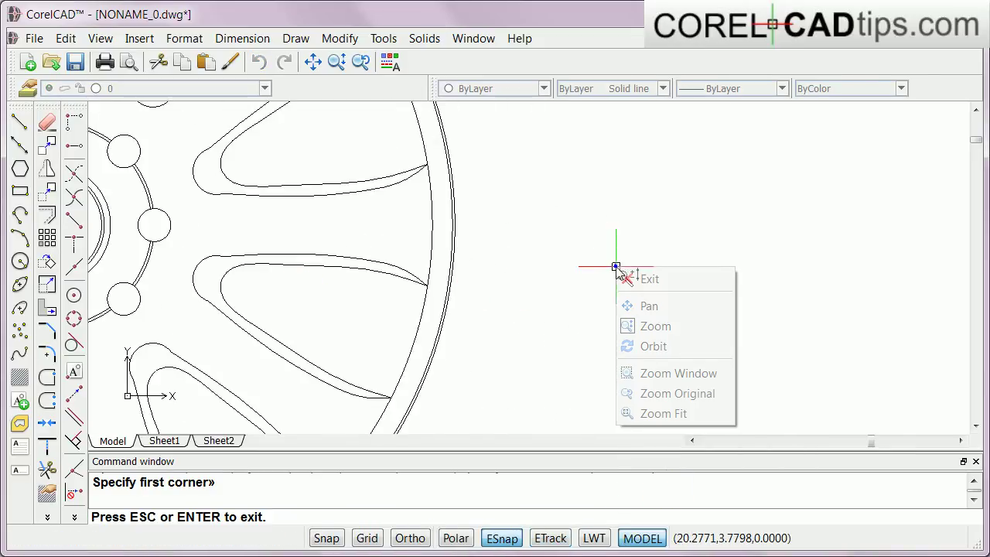
pyautogui.click(663, 412)
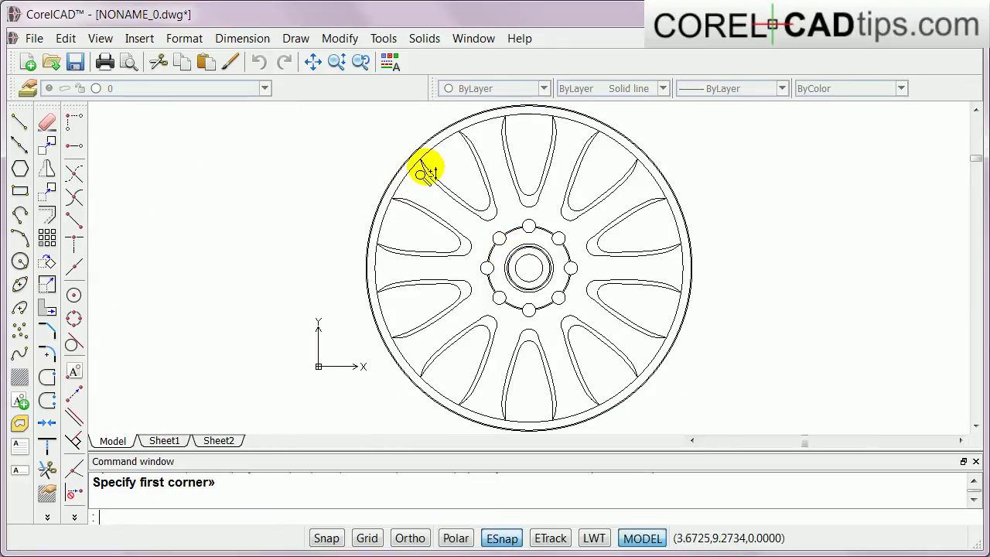
pyautogui.press('Escape')
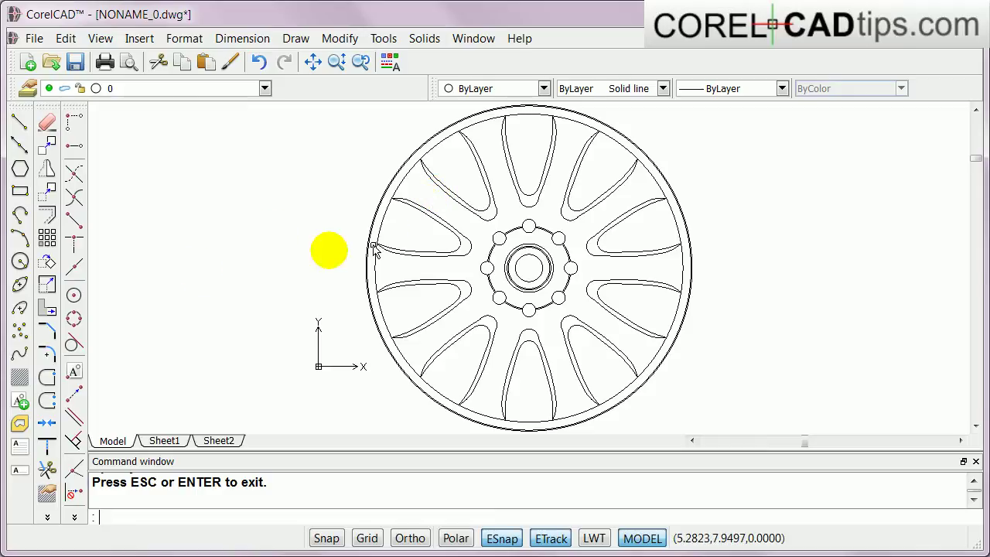
pyautogui.click(20, 262)
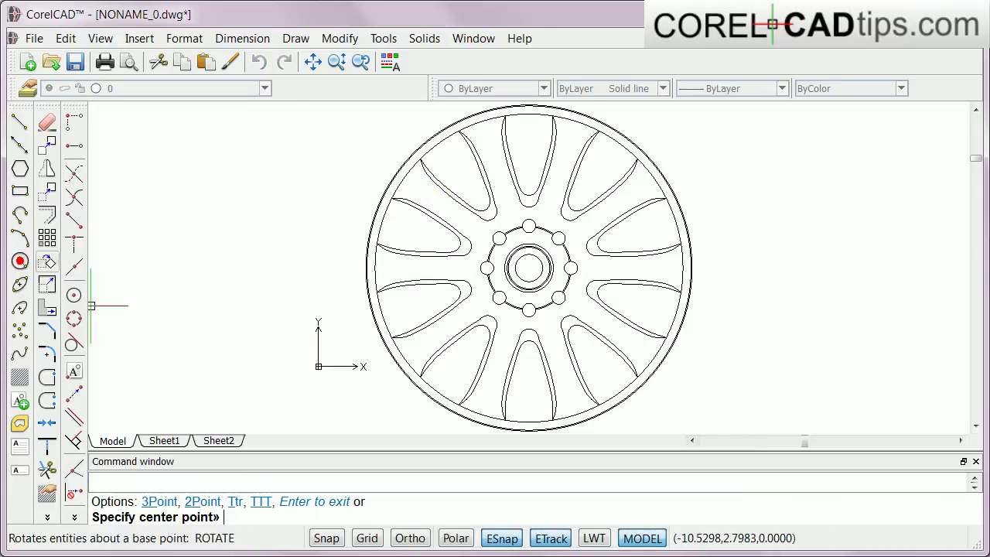
pyautogui.click(529, 268)
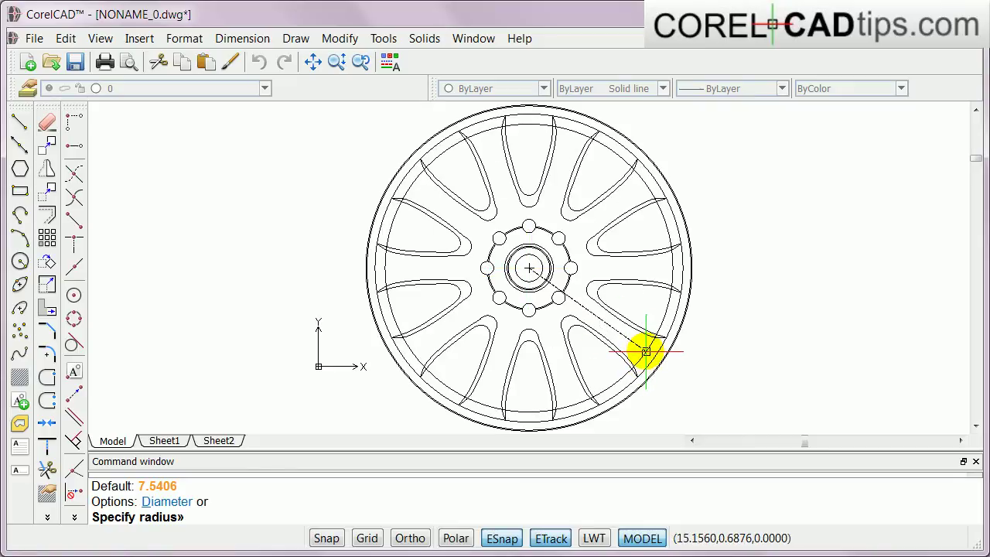
pyautogui.click(645, 352)
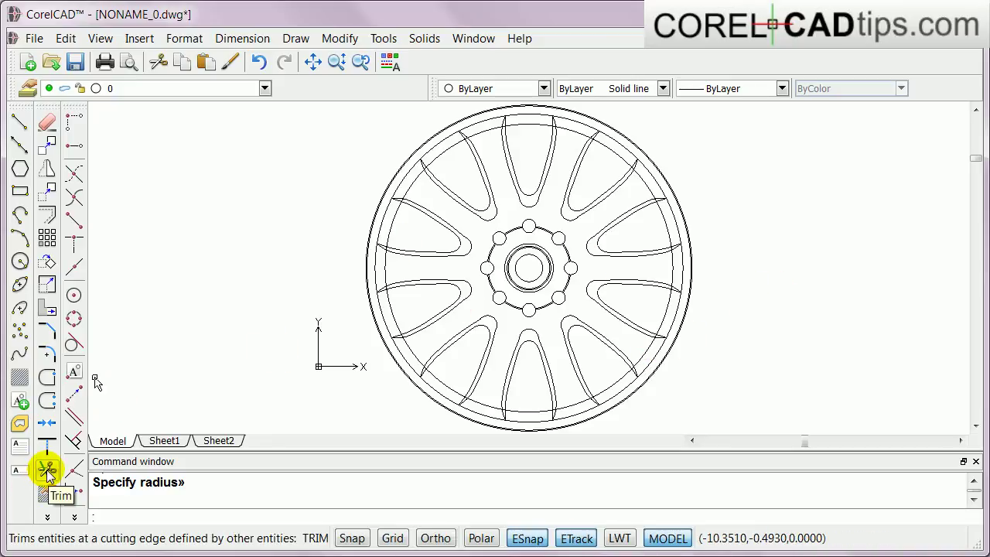
# - Trim away the new circle's segments that cross the spokes, using all entities as cutting edges and keeping the arcs inside the openings
pyautogui.click(47, 469)
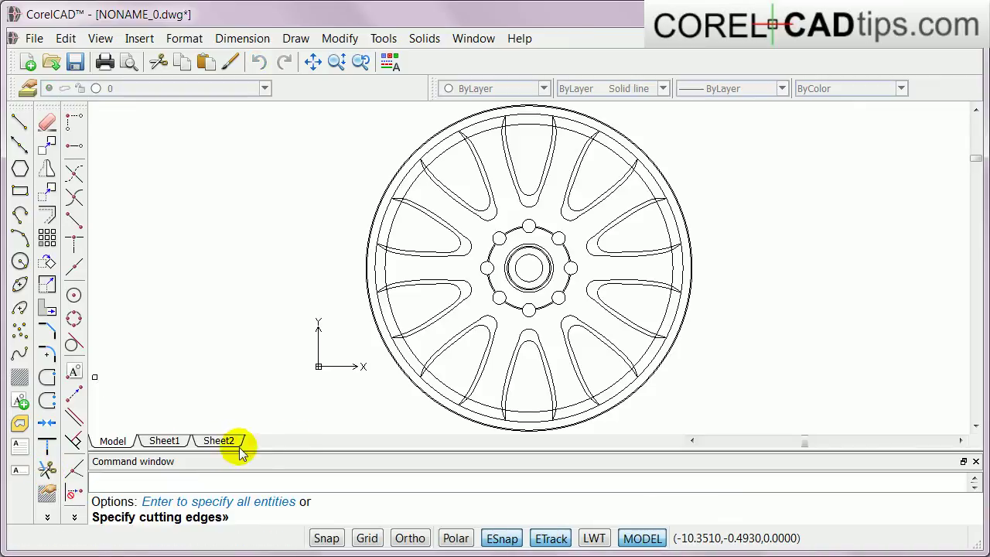
pyautogui.press('Return')
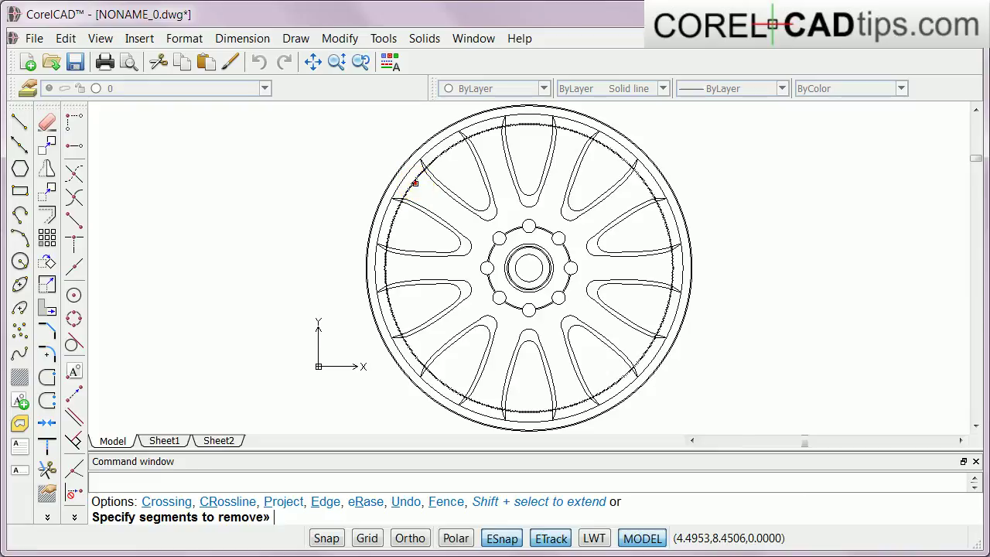
pyautogui.click(552, 132)
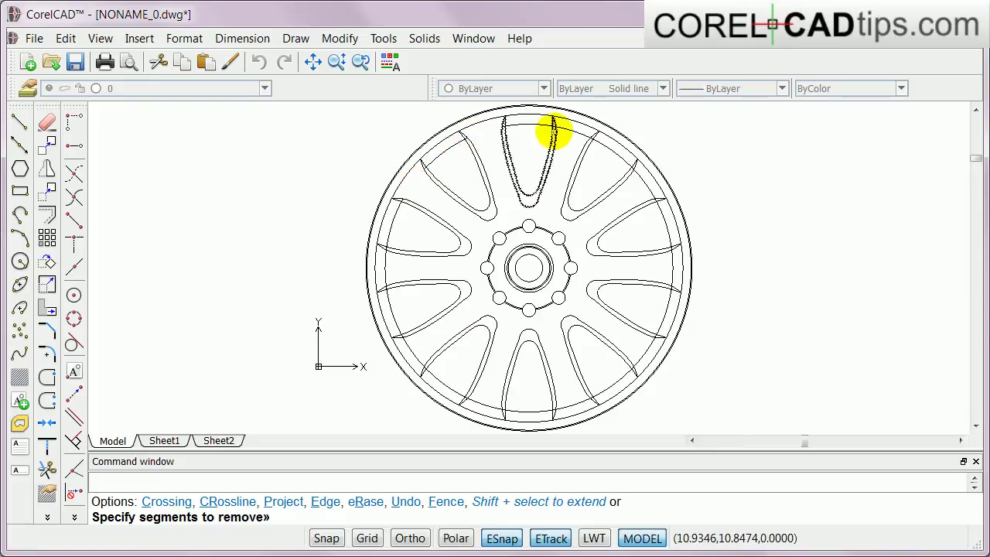
pyautogui.click(636, 177)
pyautogui.click(671, 266)
pyautogui.click(625, 389)
pyautogui.click(641, 354)
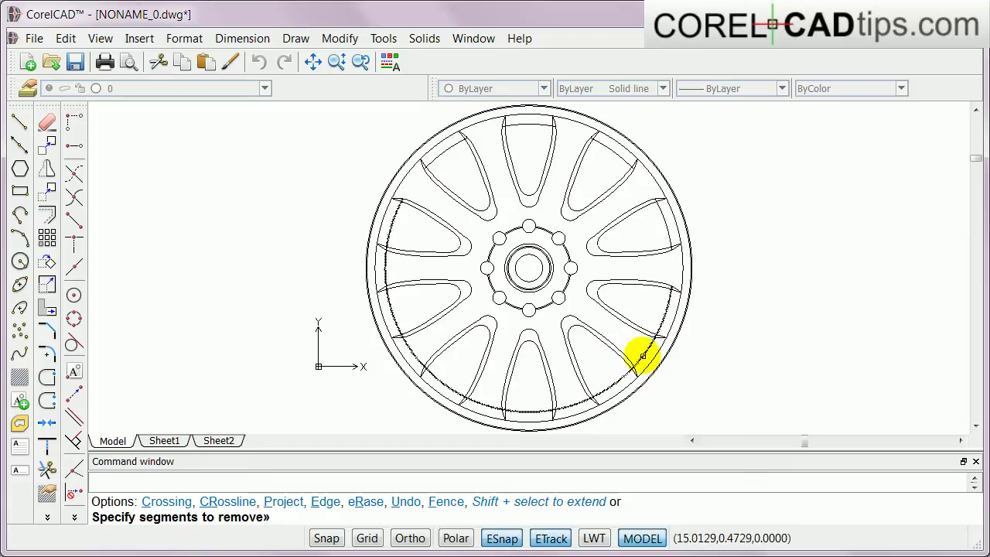
pyautogui.click(580, 399)
pyautogui.click(575, 404)
pyautogui.click(490, 406)
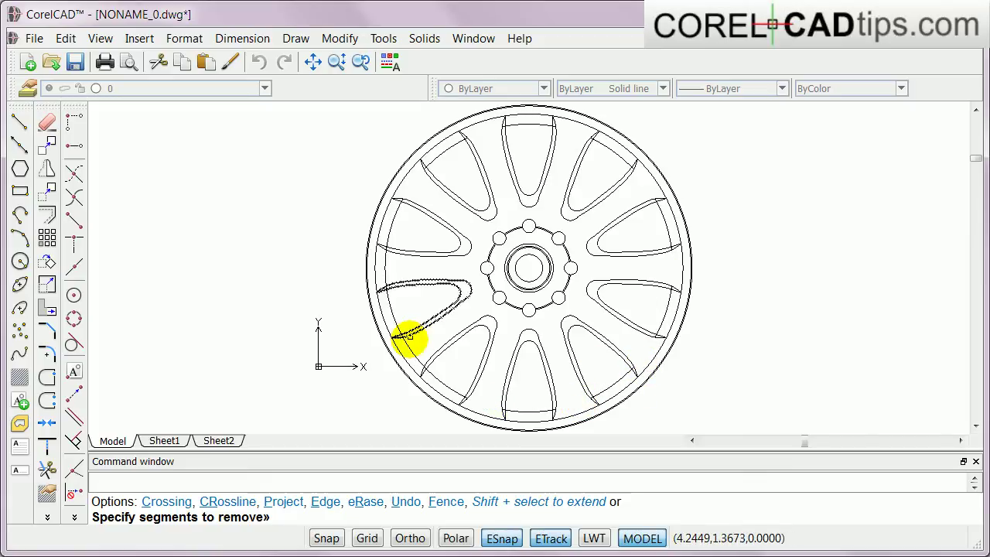
pyautogui.click(409, 349)
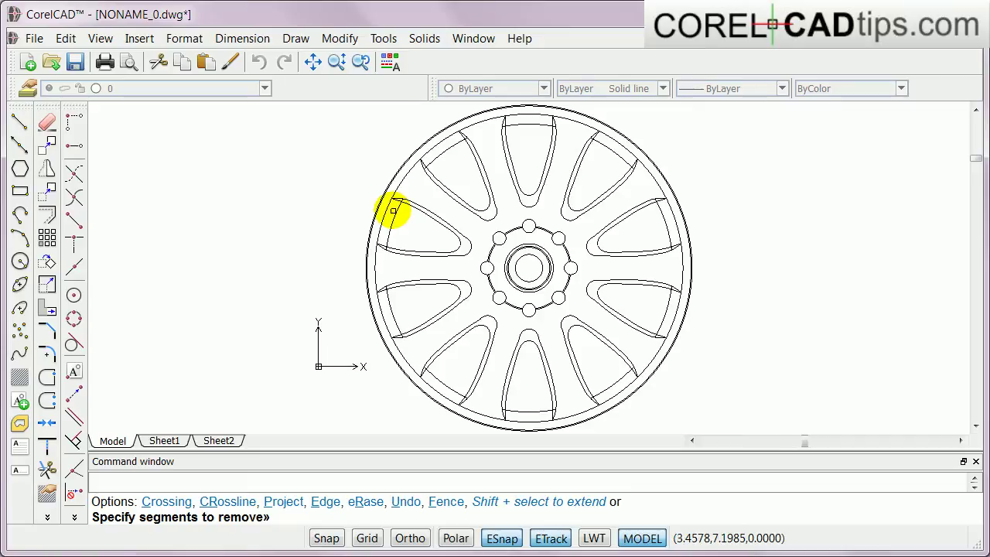
# - Trim the arc ends that overshoot the inner contours of the left and upper-left openings and the left side of the top opening
pyautogui.scroll(2, 393, 210)
pyautogui.scroll(1, 404, 221)
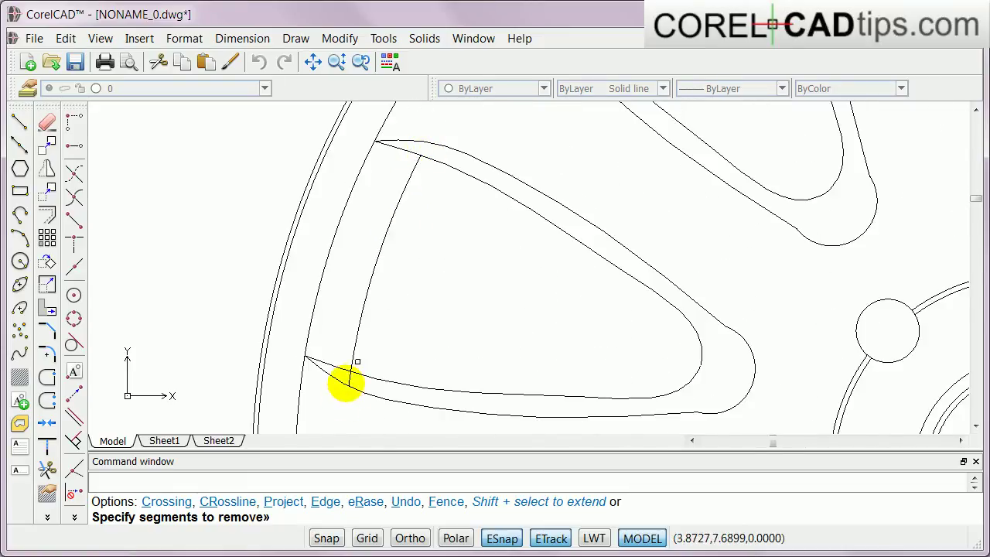
pyautogui.scroll(-3, 349, 379)
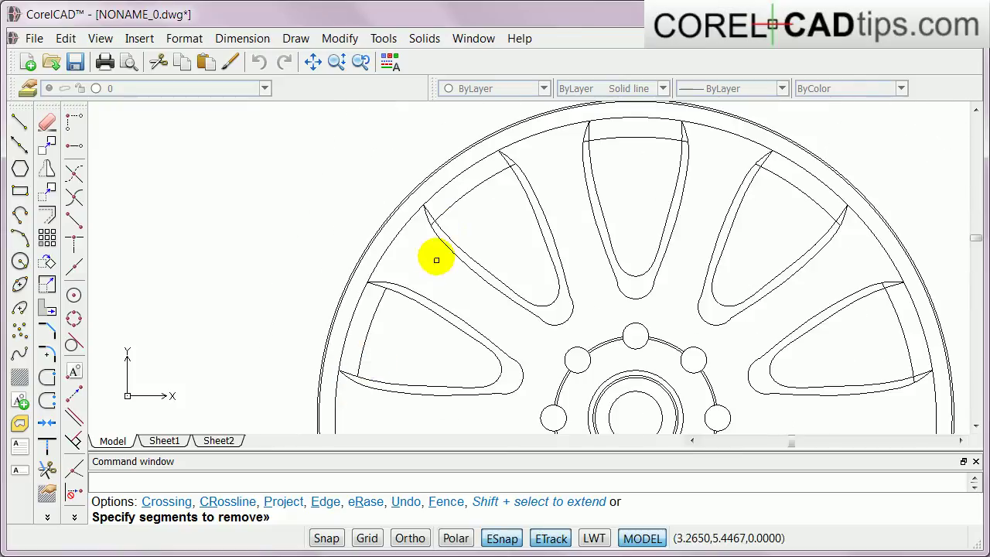
pyautogui.scroll(1, 430, 225)
pyautogui.scroll(1, 444, 207)
pyautogui.click(443, 214)
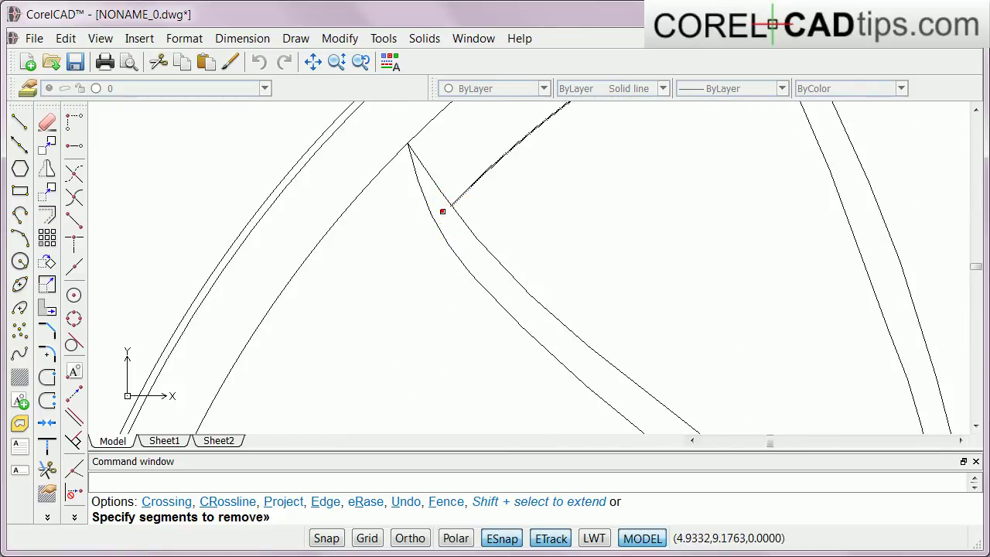
pyautogui.moveTo(599, 157); pyautogui.dragTo(590, 168, button='middle')
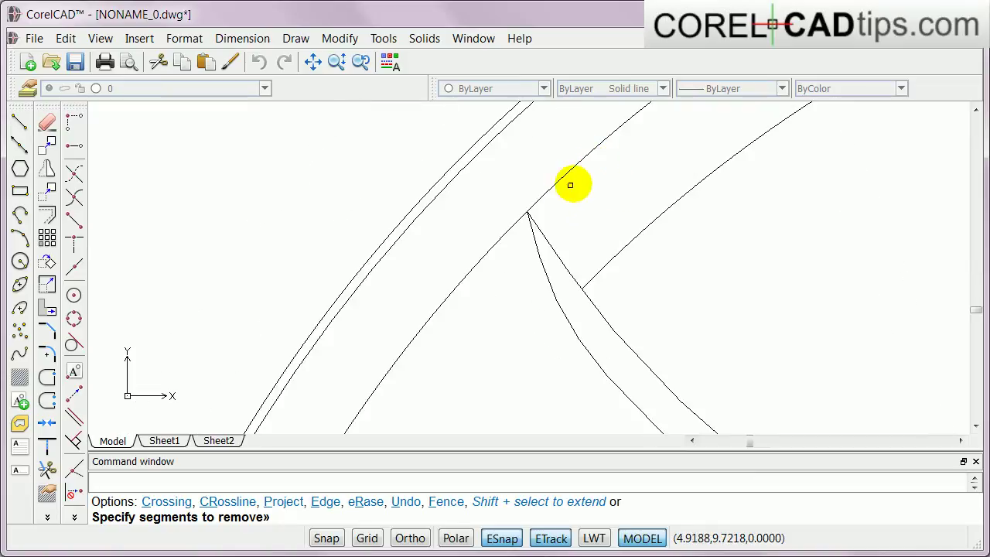
pyautogui.moveTo(665, 194); pyautogui.dragTo(197, 404, button='middle')
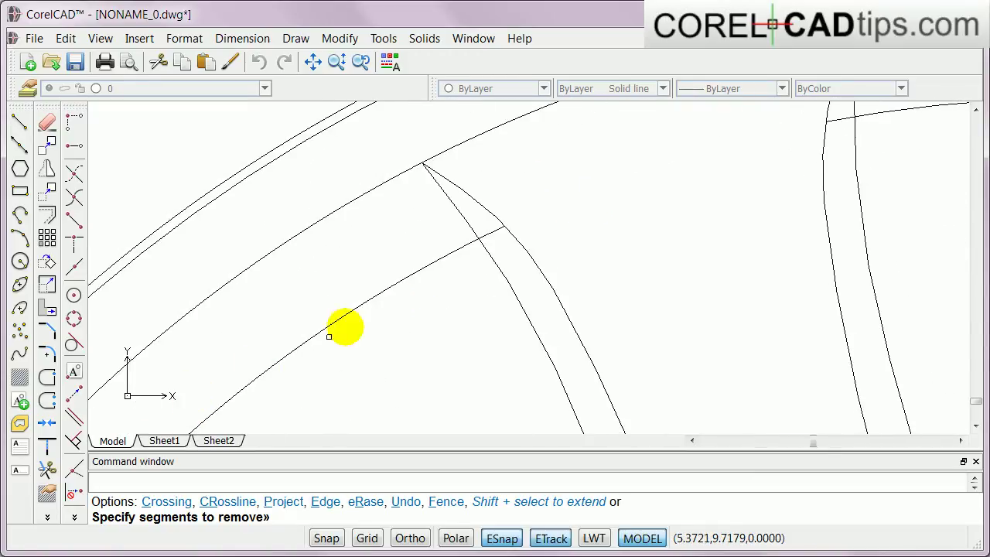
pyautogui.click(493, 231)
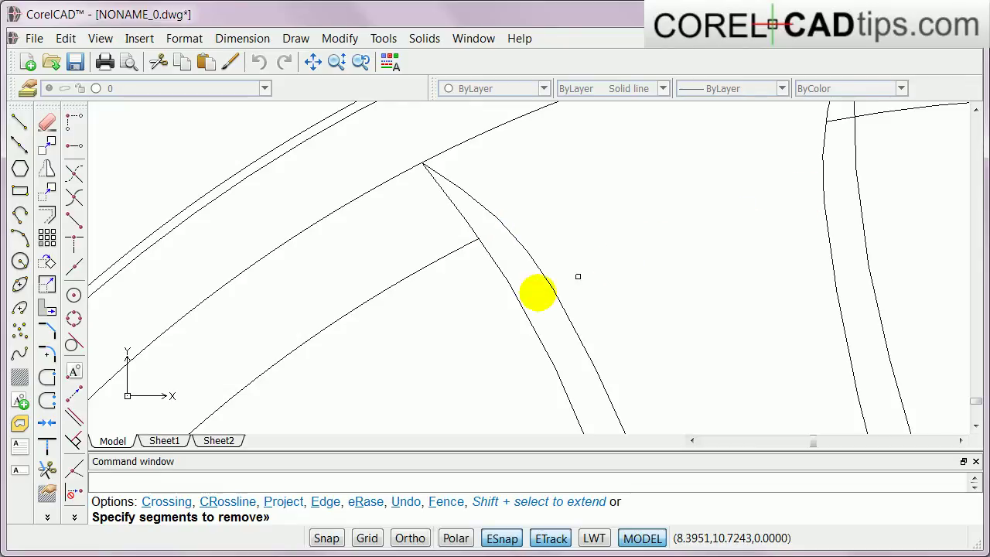
pyautogui.moveTo(741, 226)
pyautogui.mouseDown(button='middle')
pyautogui.moveTo(550, 298)
pyautogui.moveTo(376, 276)
pyautogui.mouseUp(button='middle')
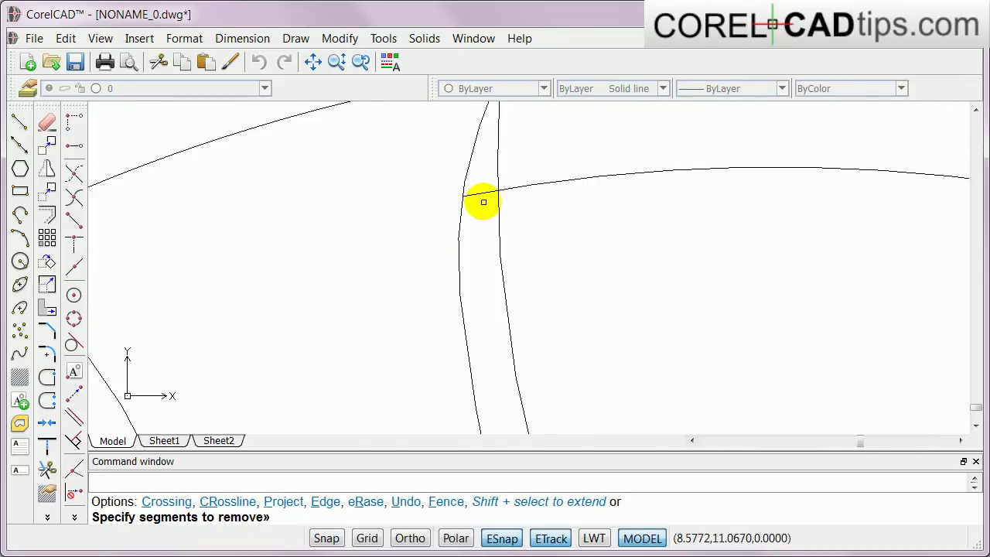
pyautogui.click(485, 193)
# - Trim the overshooting arc ends at the right side of the top opening and the near side of the upper-right opening
pyautogui.scroll(-2, 742, 214)
pyautogui.scroll(2, 503, 250)
pyautogui.scroll(-2, 623, 242)
pyautogui.moveTo(846, 250); pyautogui.dragTo(448, 258, button='middle')
pyautogui.scroll(1, 421, 274)
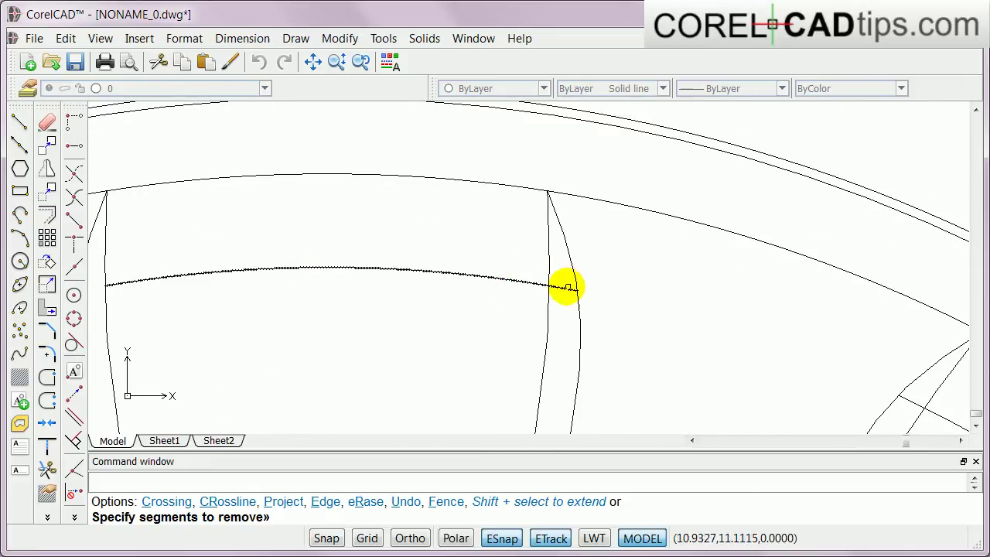
pyautogui.scroll(-2, 696, 324)
pyautogui.moveTo(791, 378)
pyautogui.mouseDown(button='middle')
pyautogui.moveTo(767, 358)
pyautogui.moveTo(191, 151)
pyautogui.mouseUp(button='middle')
pyautogui.scroll(2, 295, 182)
pyautogui.scroll(2, 627, 340)
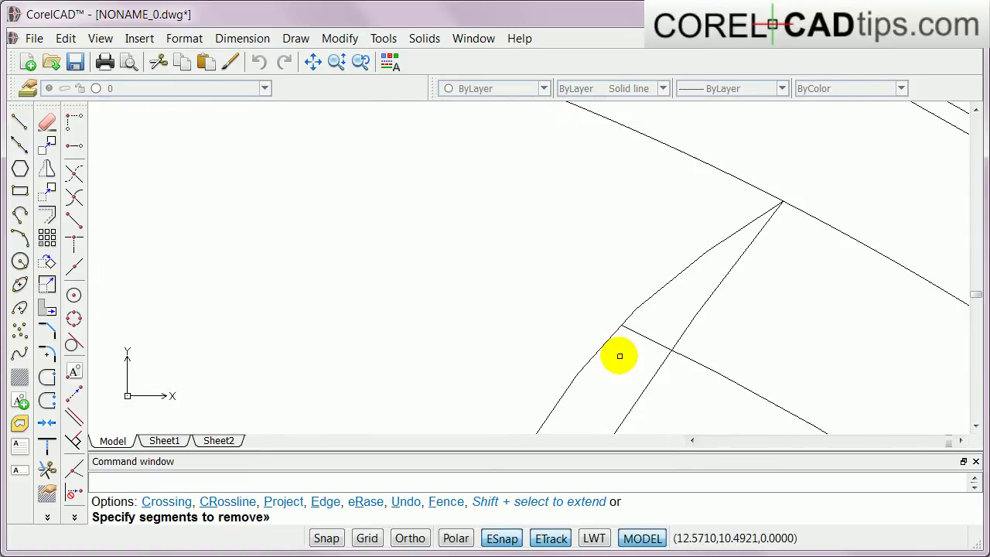
pyautogui.click(648, 330)
# - Trim the arc ends past the inner contours on the upper-right opening's lower side and the adjacent right opening's upper side
pyautogui.scroll(-3, 691, 338)
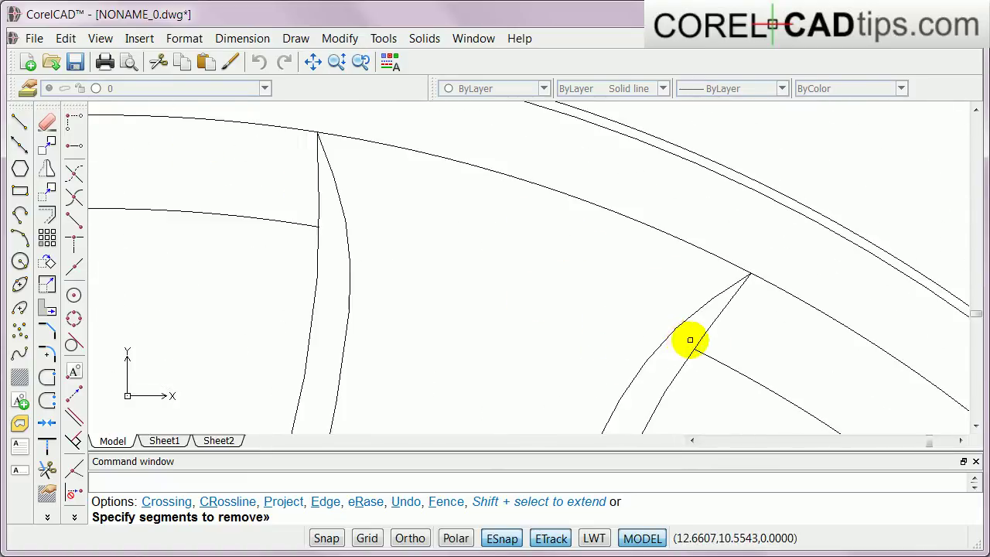
pyautogui.moveTo(844, 400)
pyautogui.mouseDown(button='middle')
pyautogui.moveTo(513, 122)
pyautogui.moveTo(530, 132)
pyautogui.mouseUp(button='middle')
pyautogui.scroll(3, 609, 259)
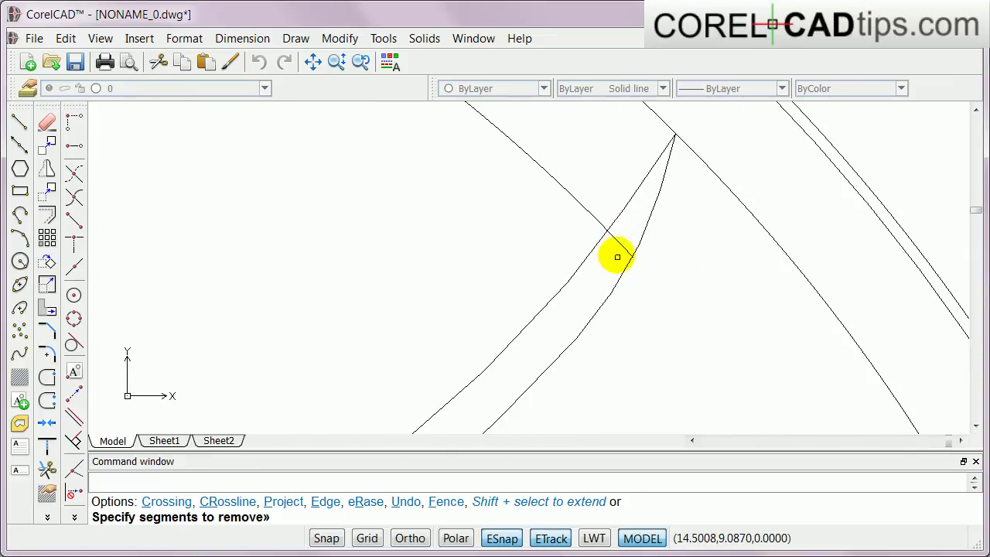
pyautogui.click(620, 245)
pyautogui.scroll(2, 643, 299)
pyautogui.scroll(-3, 758, 334)
pyautogui.moveTo(780, 336)
pyautogui.mouseDown(button='middle')
pyautogui.moveTo(611, 260)
pyautogui.moveTo(565, 168)
pyautogui.mouseUp(button='middle')
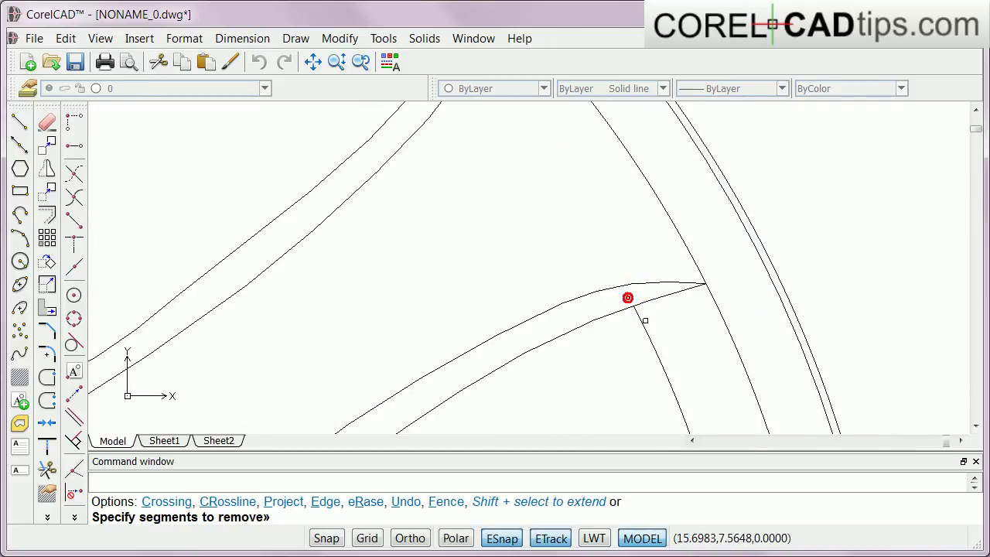
# - Trim the overshooting arc ends in the right and lower-right openings back to their inner contours
pyautogui.scroll(-3, 685, 312)
pyautogui.scroll(2, 680, 309)
pyautogui.scroll(-5, 681, 324)
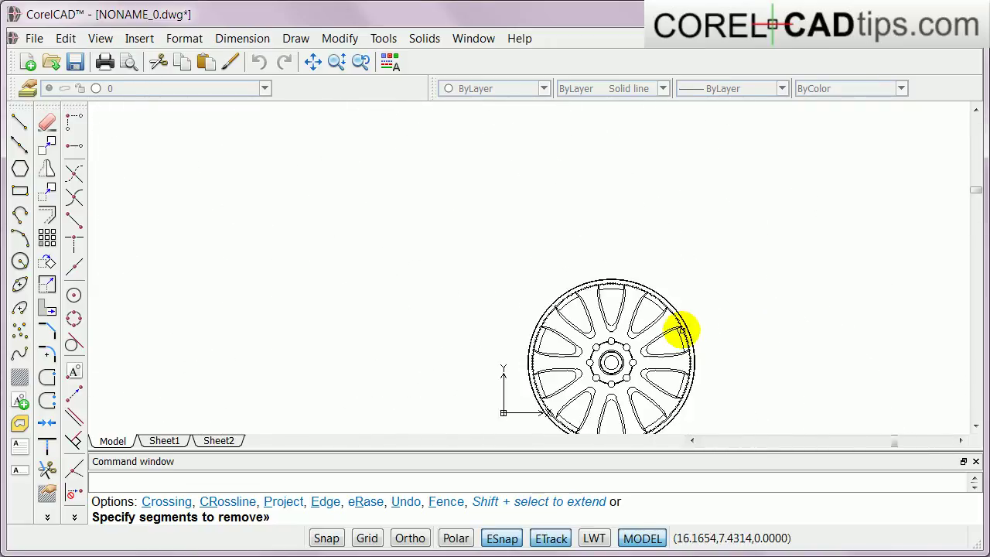
pyautogui.moveTo(669, 364); pyautogui.dragTo(670, 225, button='middle')
pyautogui.scroll(1, 670, 239)
pyautogui.scroll(4, 670, 248)
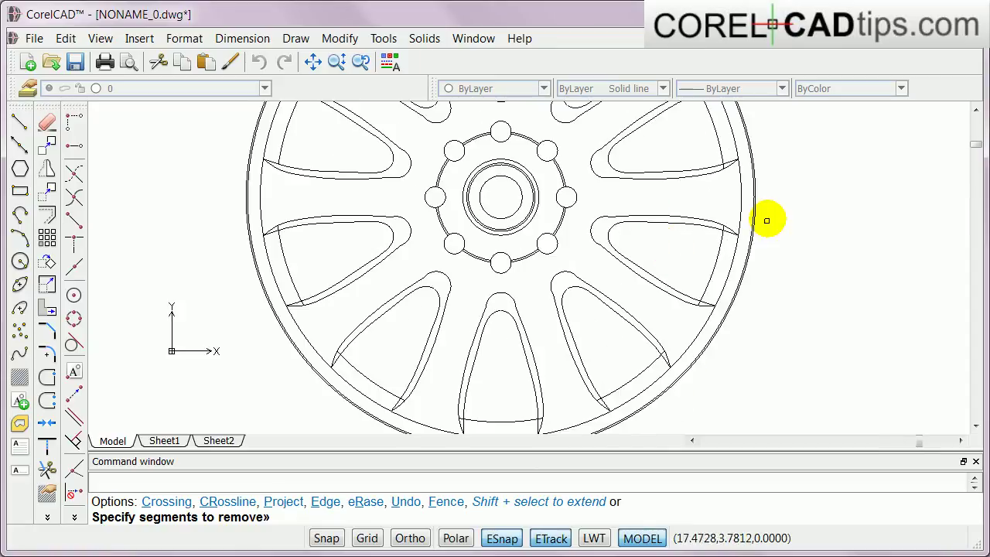
pyautogui.click(729, 221)
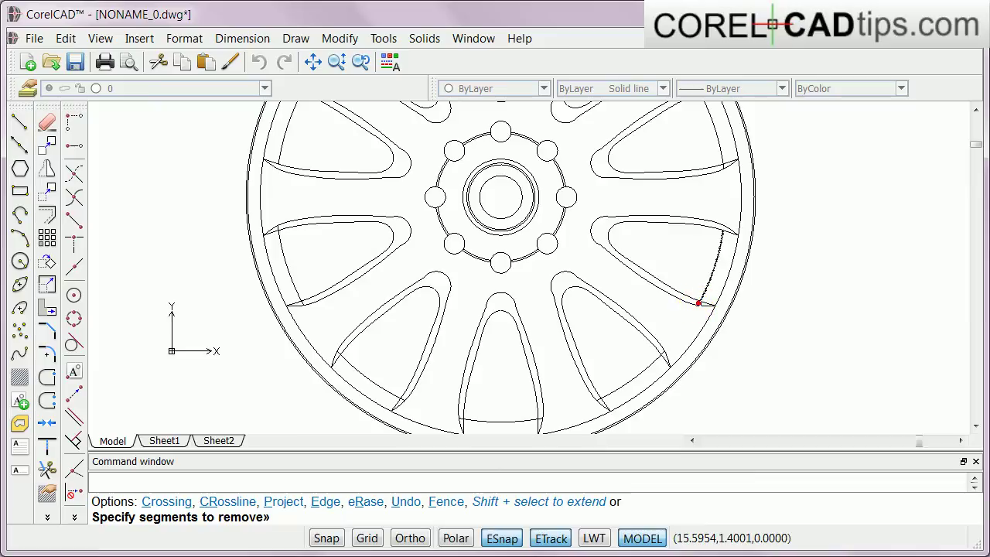
pyautogui.click(698, 303)
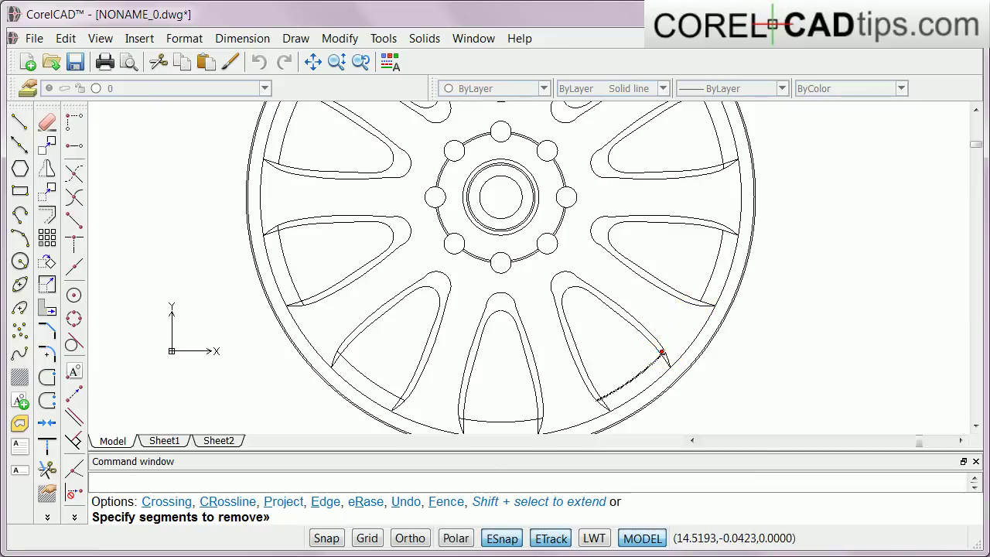
pyautogui.click(598, 398)
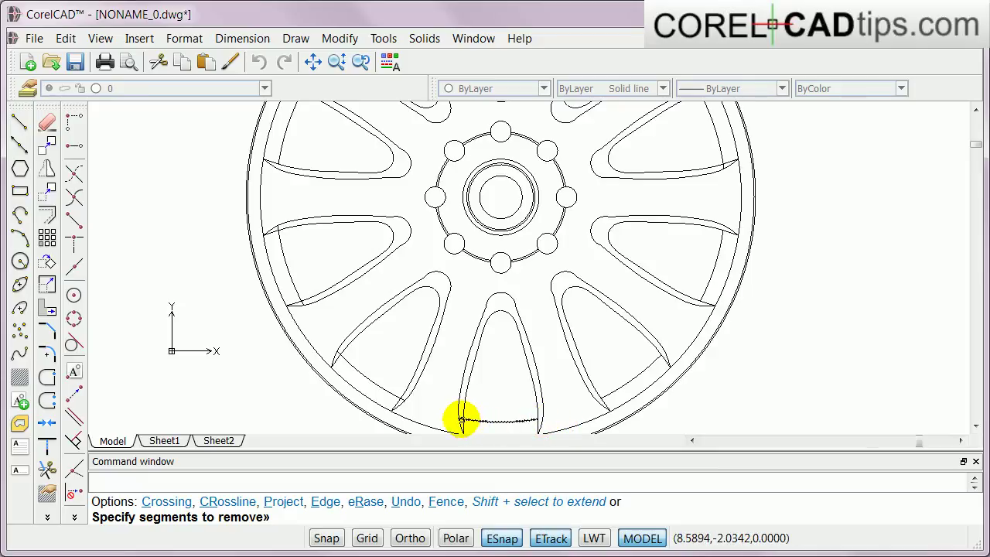
# - Trim the remaining overshooting arc ends in the bottom, lower-left and left openings back to their inner contours
pyautogui.click(409, 403)
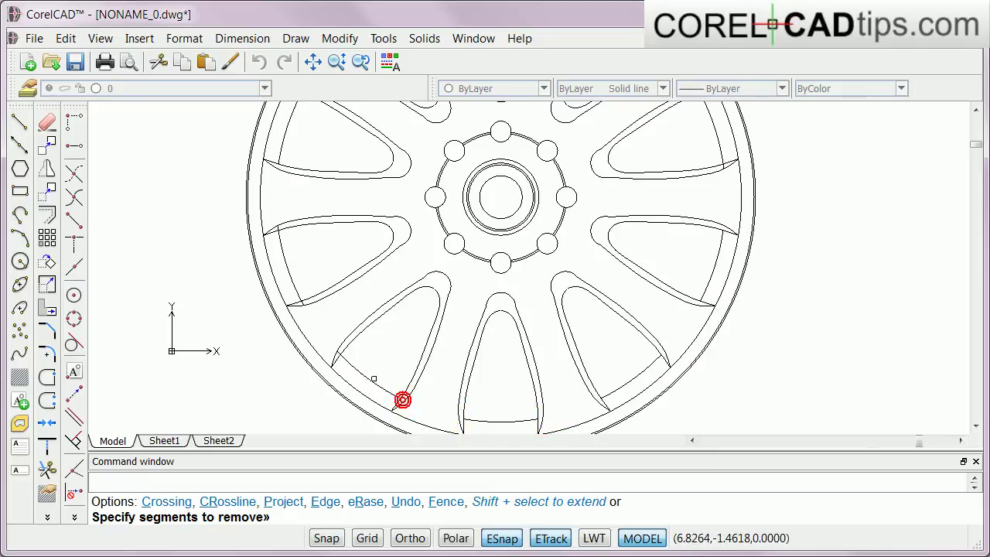
pyautogui.click(393, 403)
pyautogui.scroll(3, 404, 406)
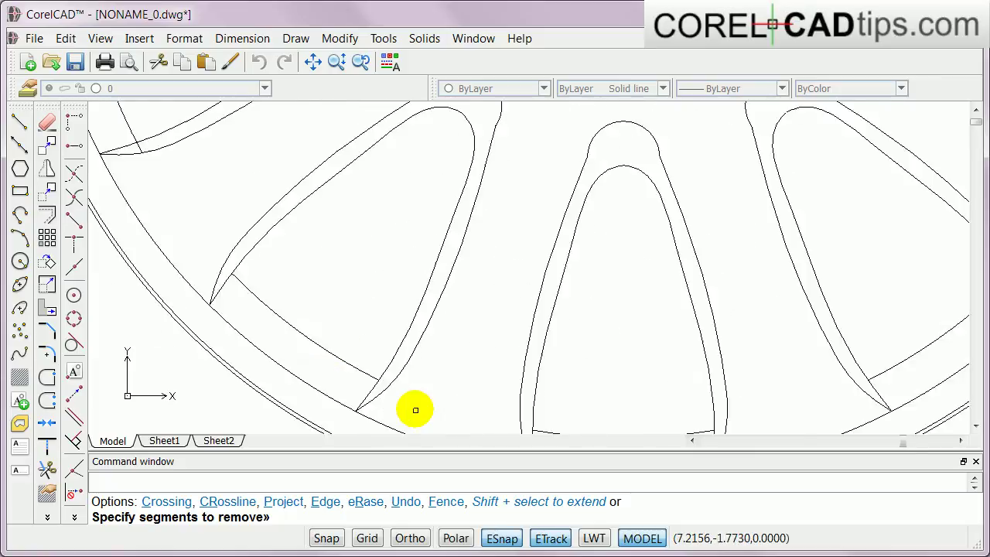
pyautogui.scroll(-4, 405, 406)
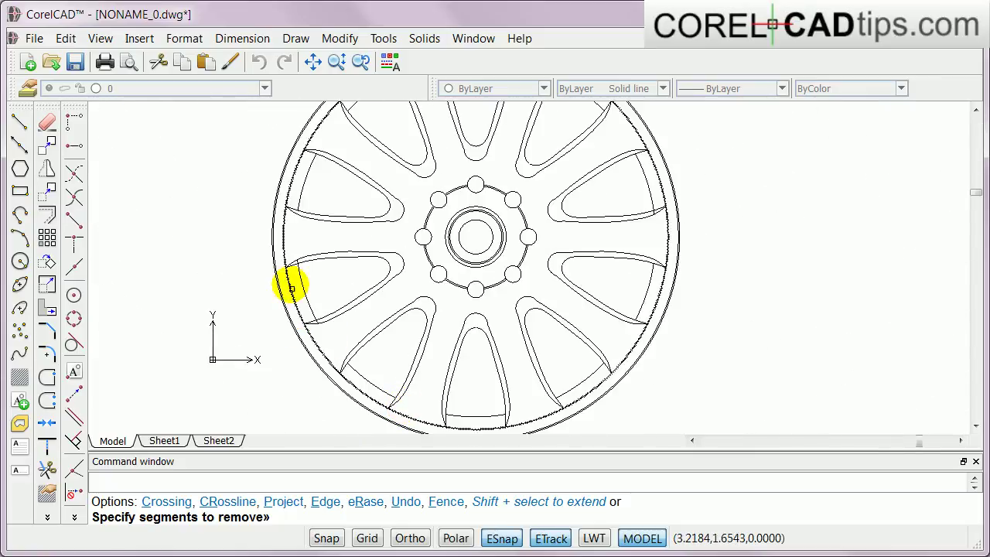
pyautogui.scroll(3, 287, 279)
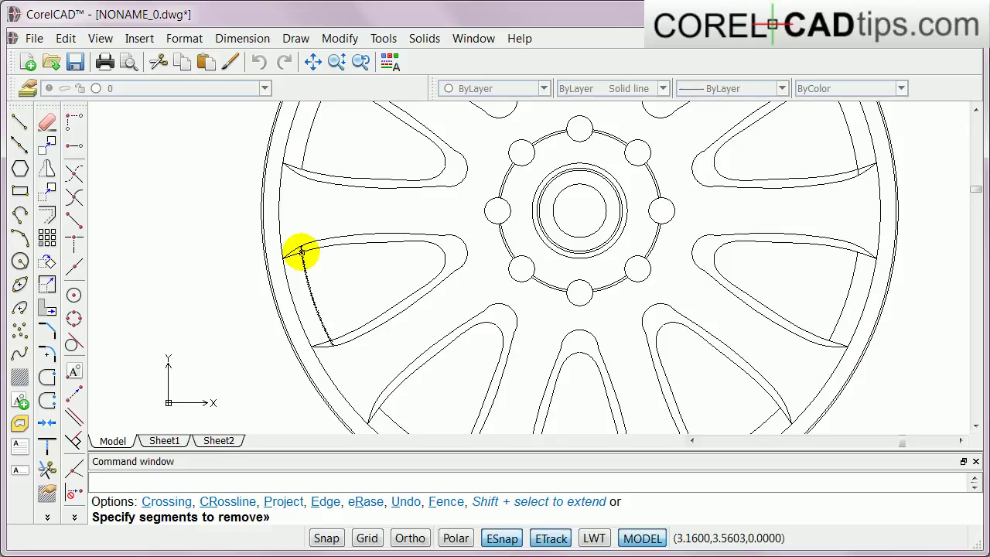
pyautogui.click(330, 341)
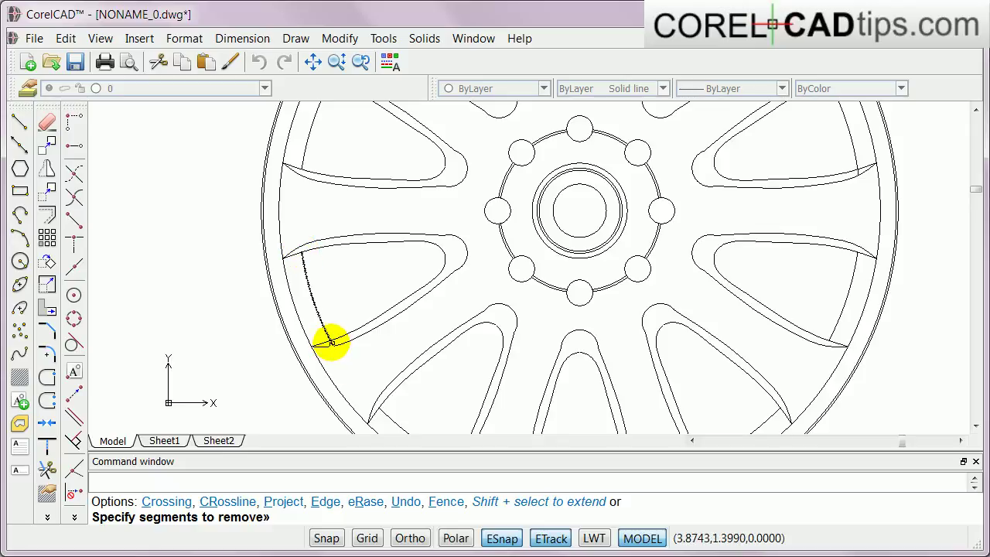
pyautogui.scroll(-4, 402, 348)
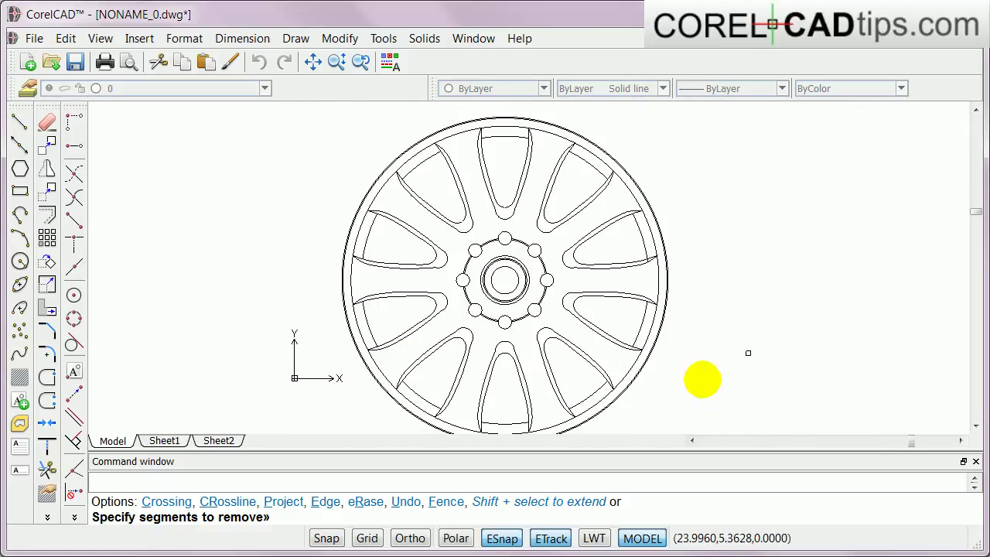
# - Fit the complete wheel rim in the view and examine the trimmed arcs in all the spoke openings
pyautogui.scroll(-1, 606, 405)
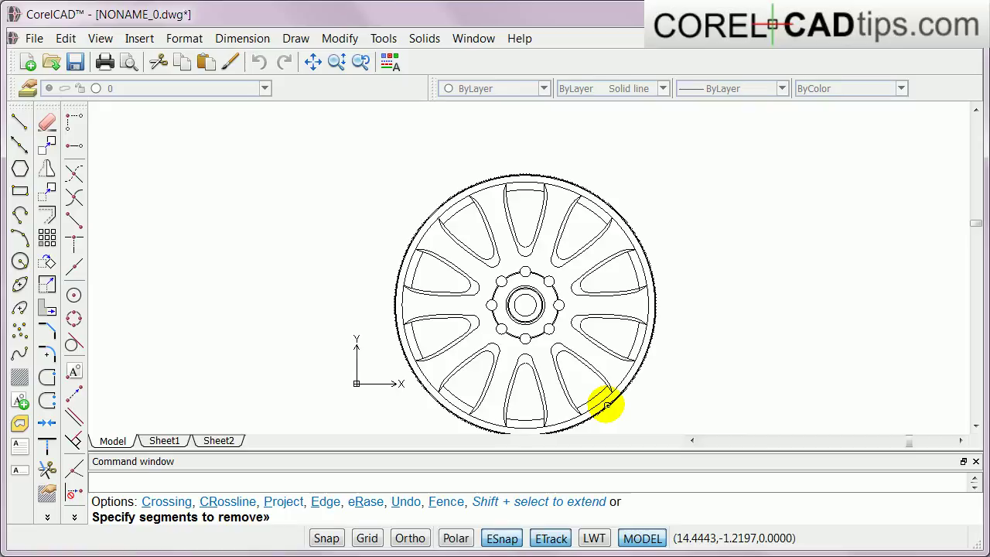
pyautogui.scroll(-1, 681, 307)
pyautogui.scroll(2, 681, 306)
pyautogui.scroll(-2, 630, 359)
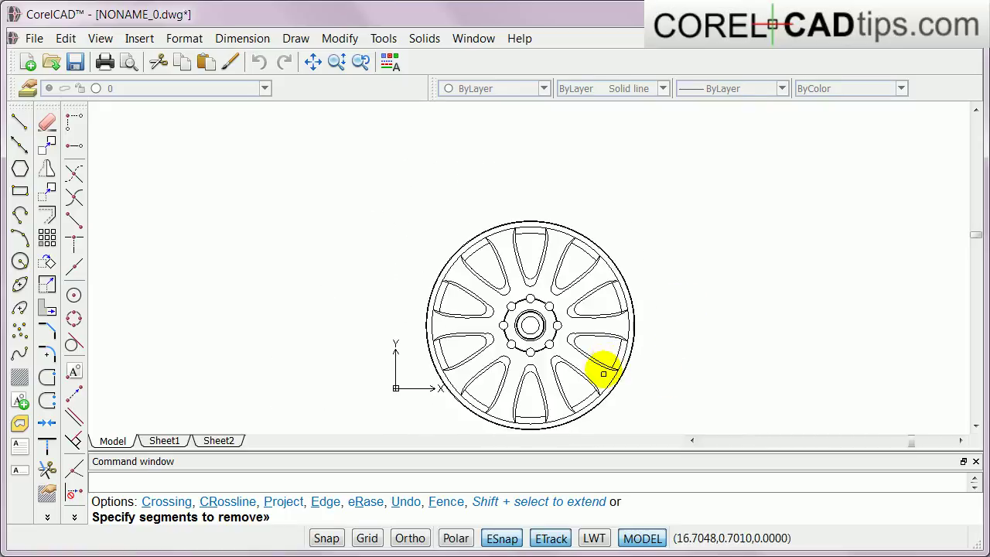
pyautogui.scroll(1, 603, 316)
pyautogui.scroll(-1, 638, 364)
pyautogui.rightClick(744, 264)
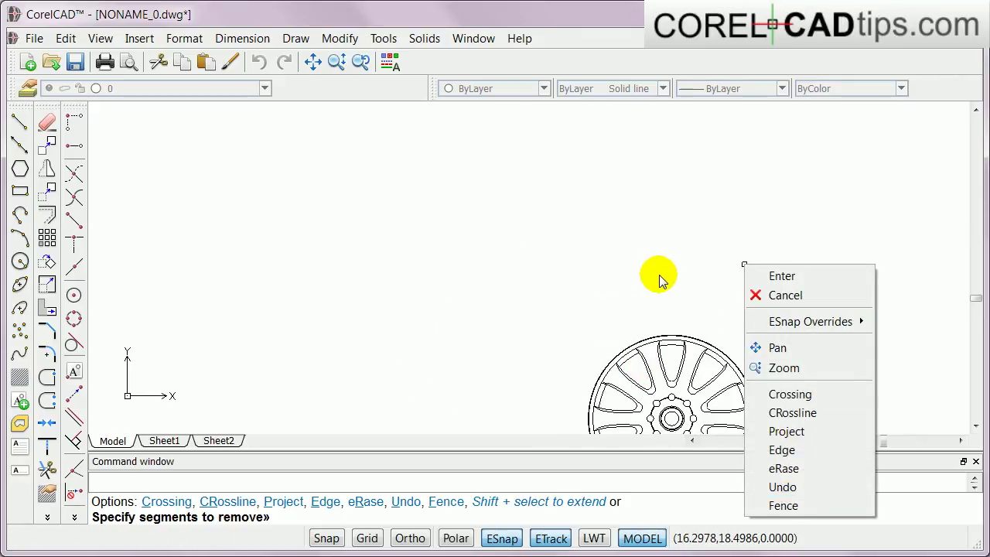
pyautogui.click(792, 367)
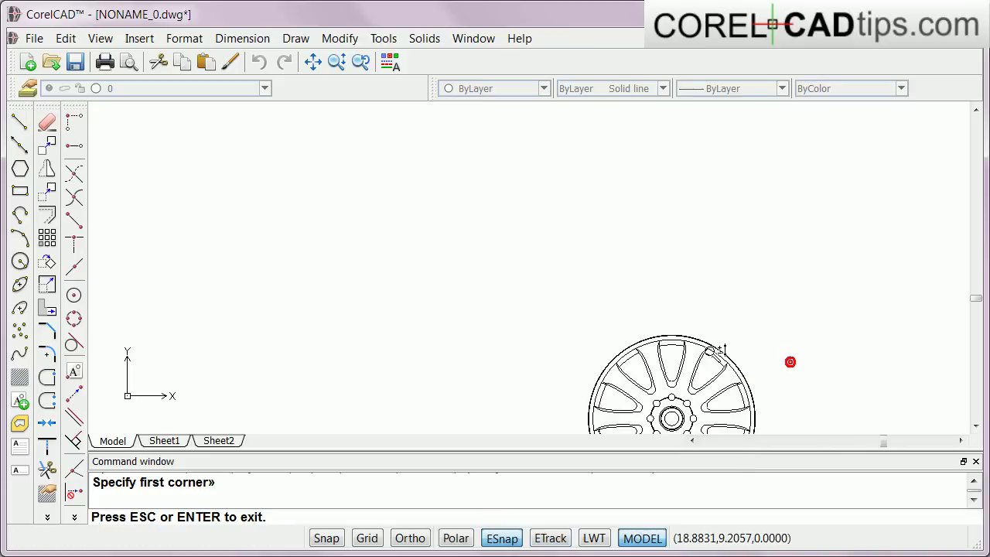
pyautogui.rightClick(694, 297)
pyautogui.click(762, 459)
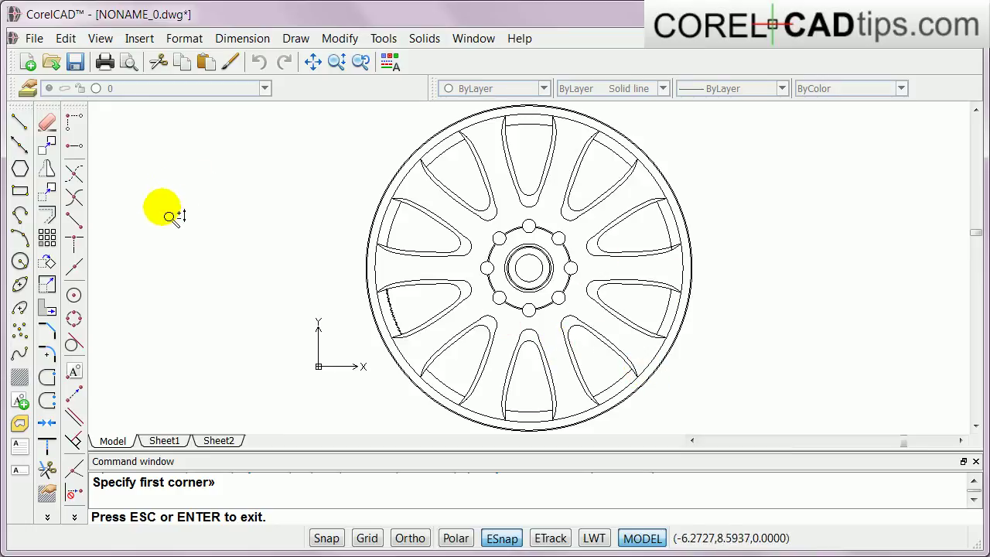
pyautogui.press('Escape')
pyautogui.write('trim')
pyautogui.press('Return')
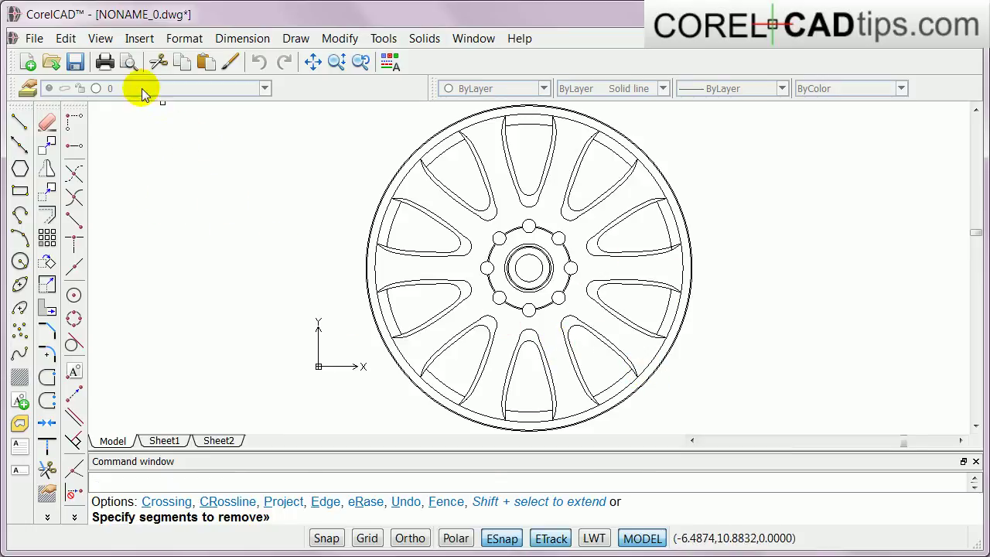
# - Export only the Model sheet as a CorelDRAW file named rim in the My Drawings folder
pyautogui.click(34, 39)
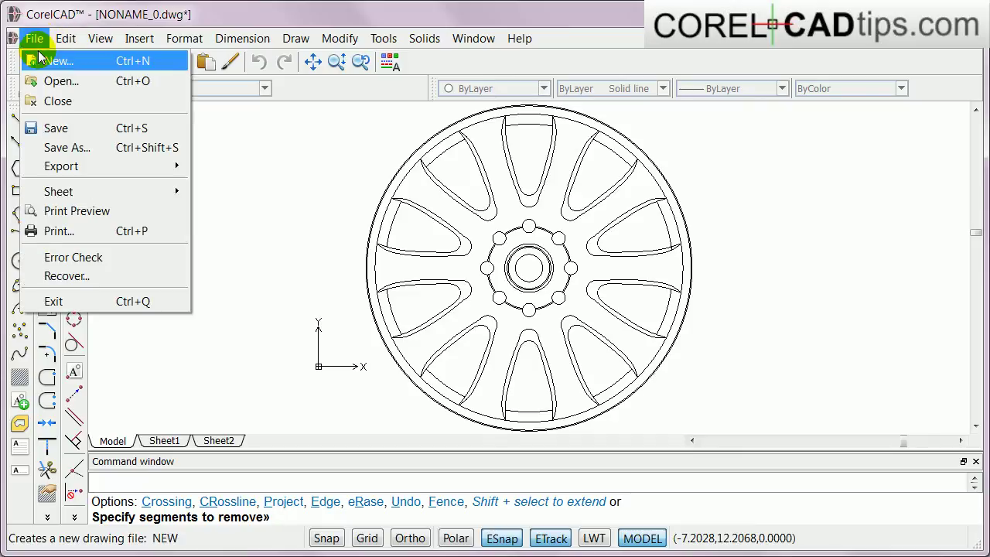
pyautogui.moveTo(78, 169)
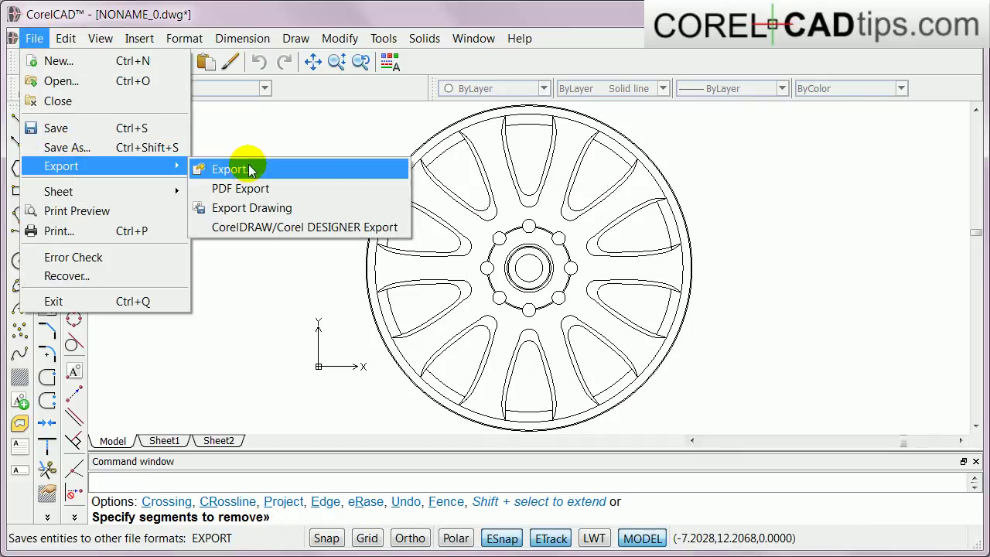
pyautogui.click(287, 229)
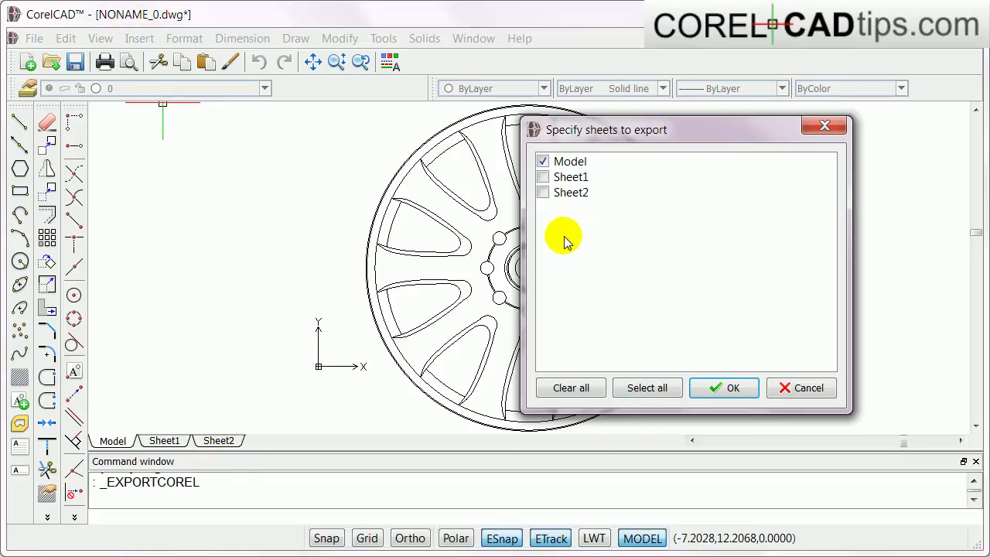
pyautogui.click(708, 390)
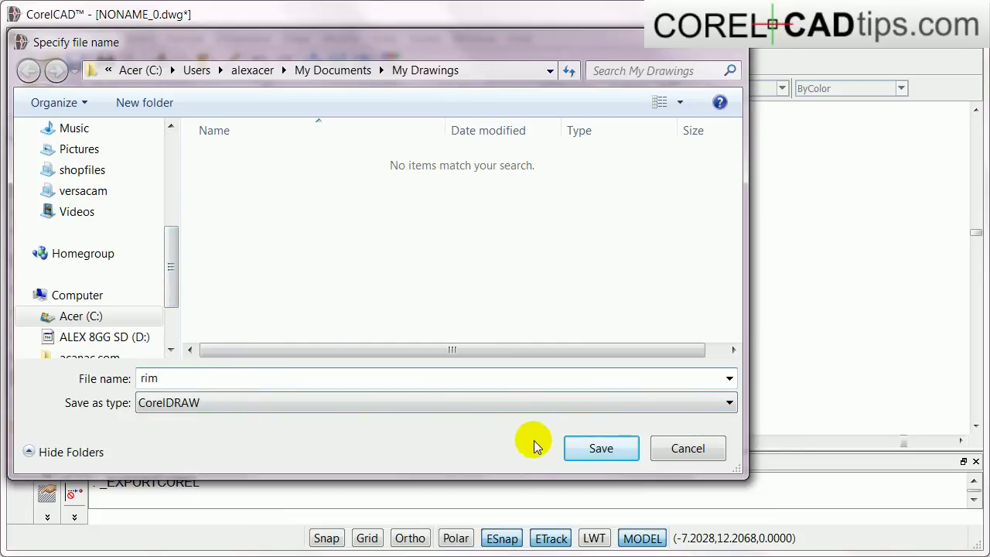
pyautogui.click(594, 452)
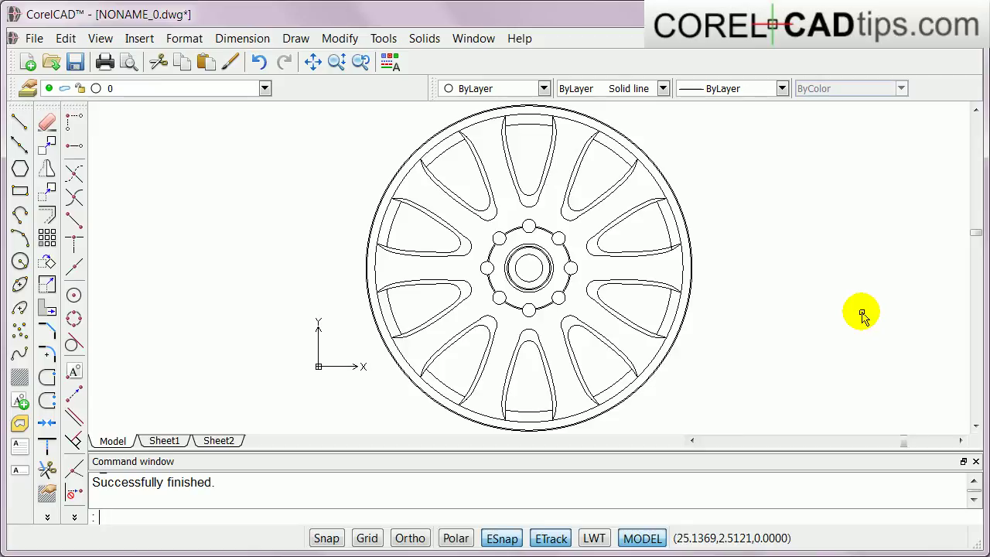
pyautogui.click(865, 202)
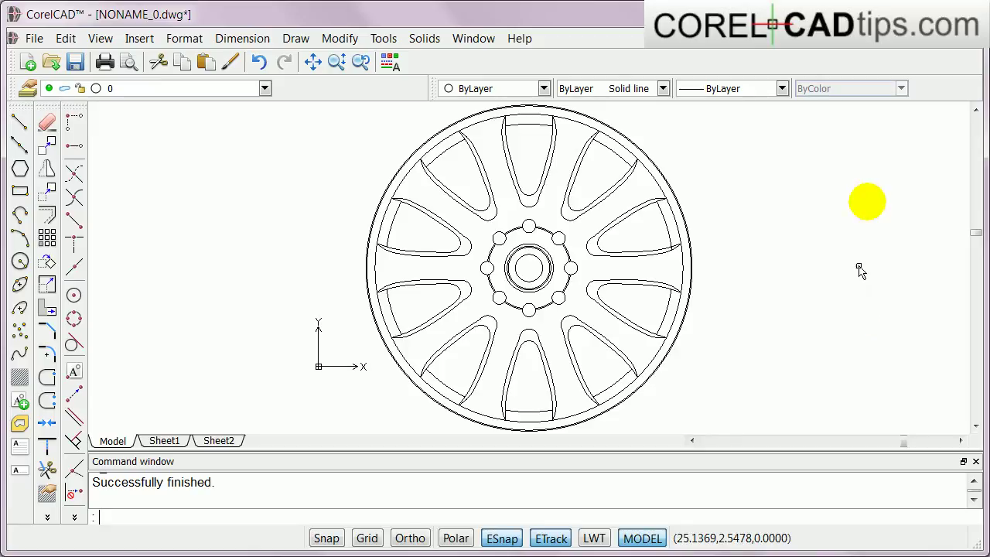